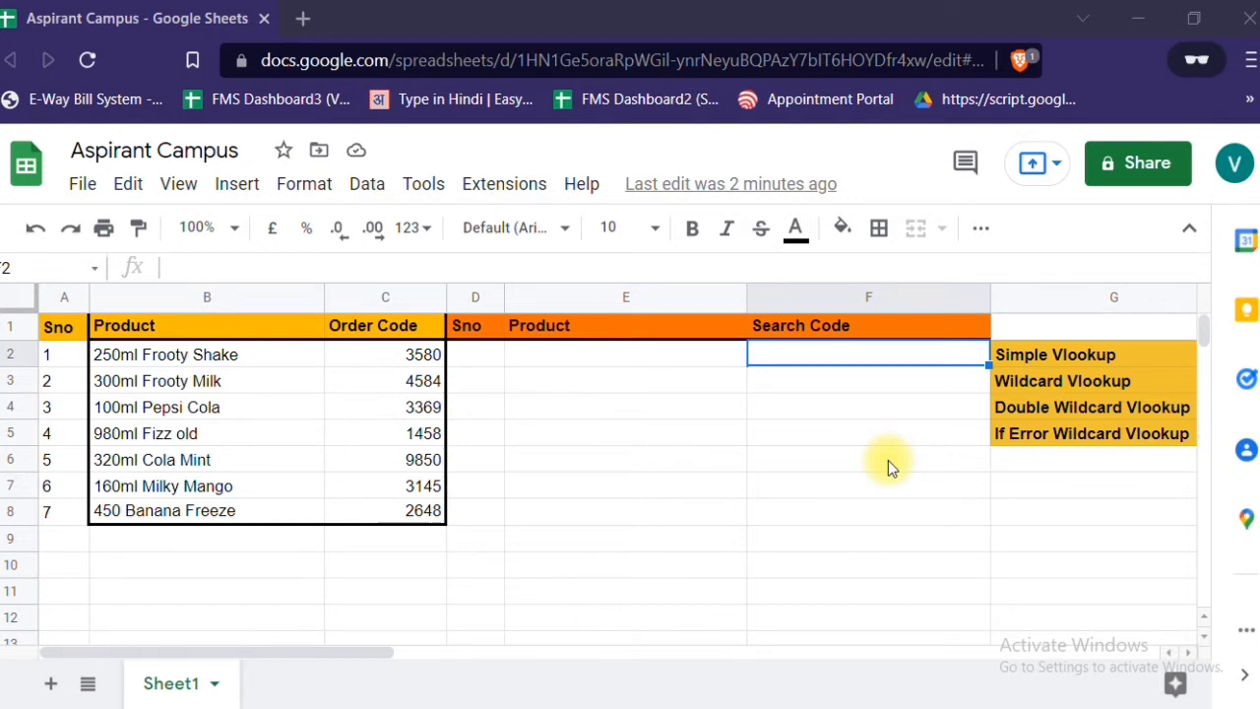
- Start a VLOOKUP formula in the Search Code cell F2 with E2 as the search key
double_click(807, 357)
text(=v)
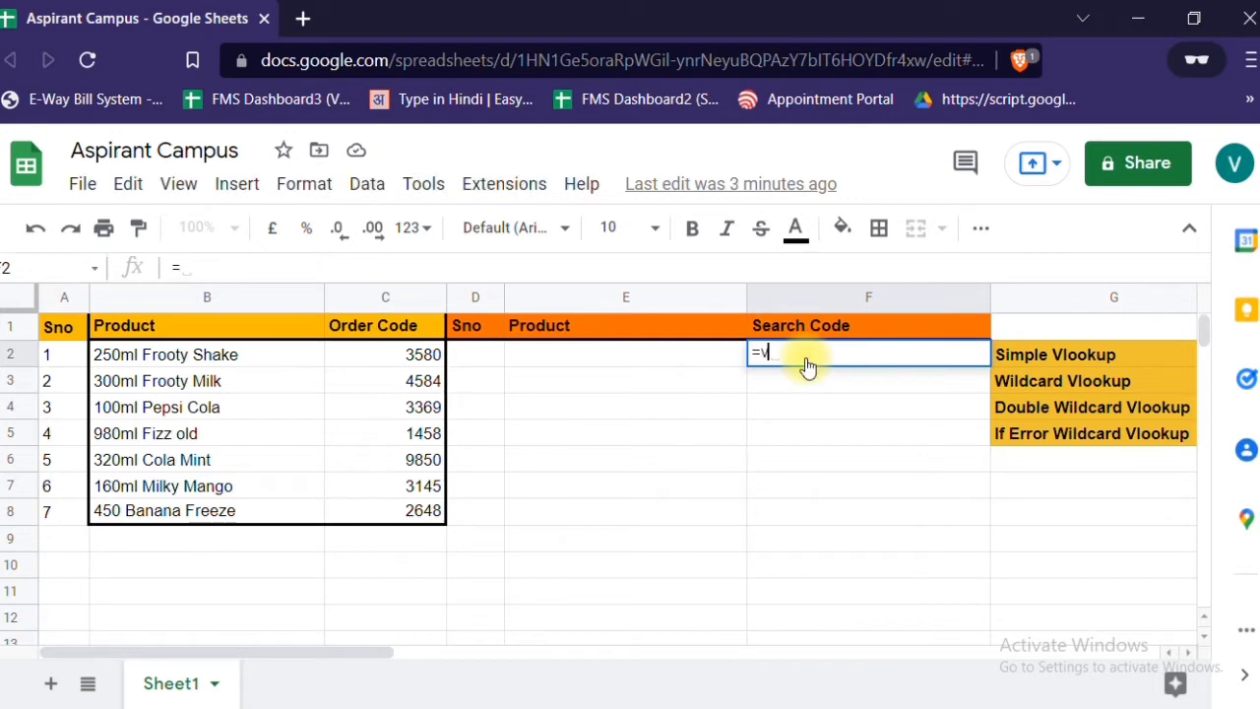
text(loo)
key(Tab)
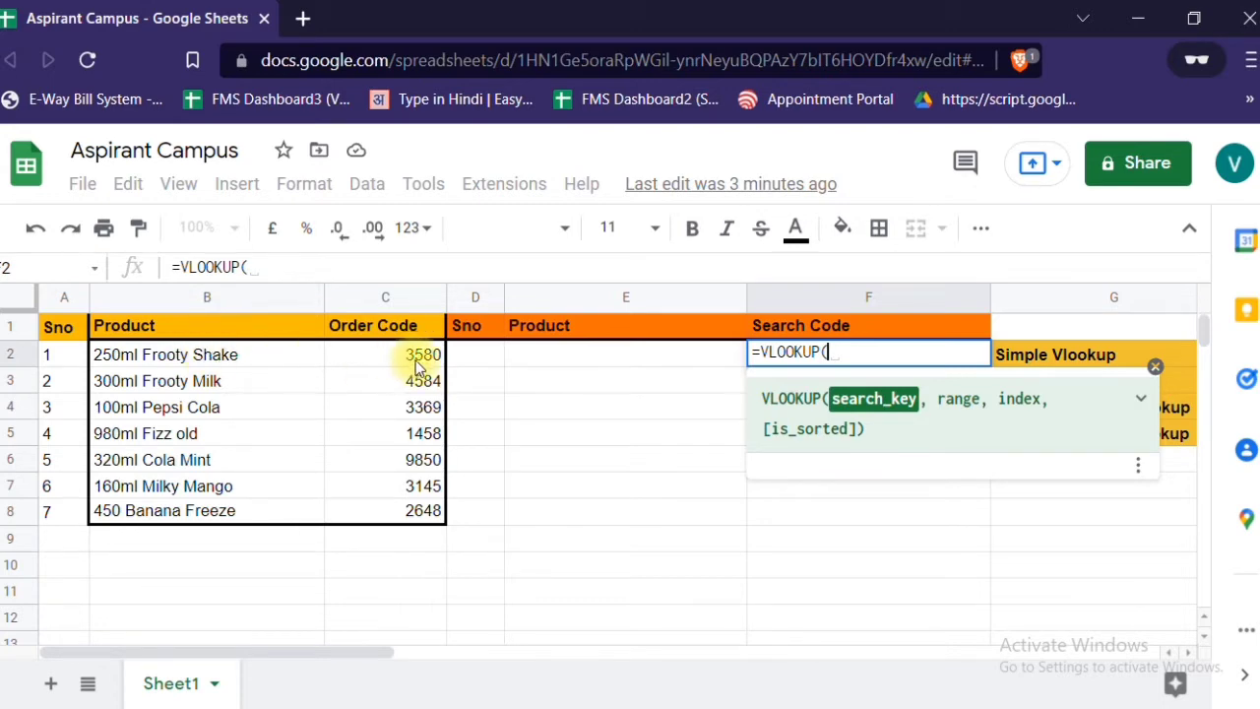
click(551, 360)
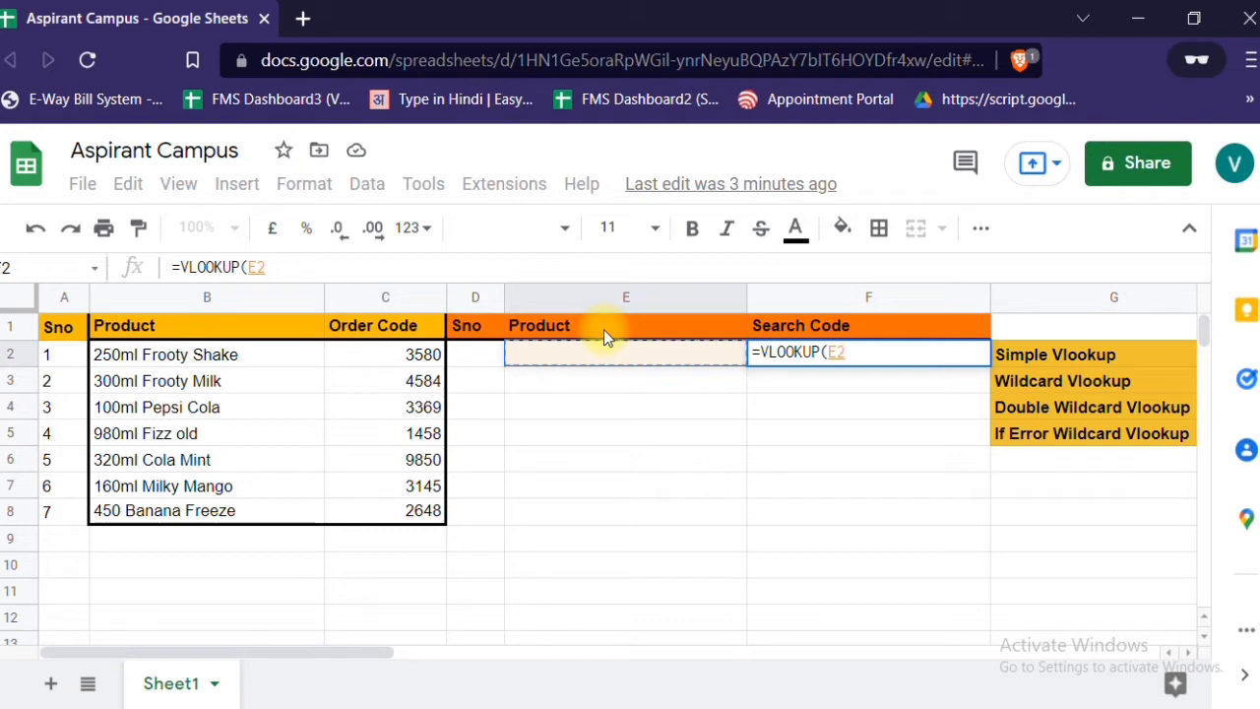
text(,)
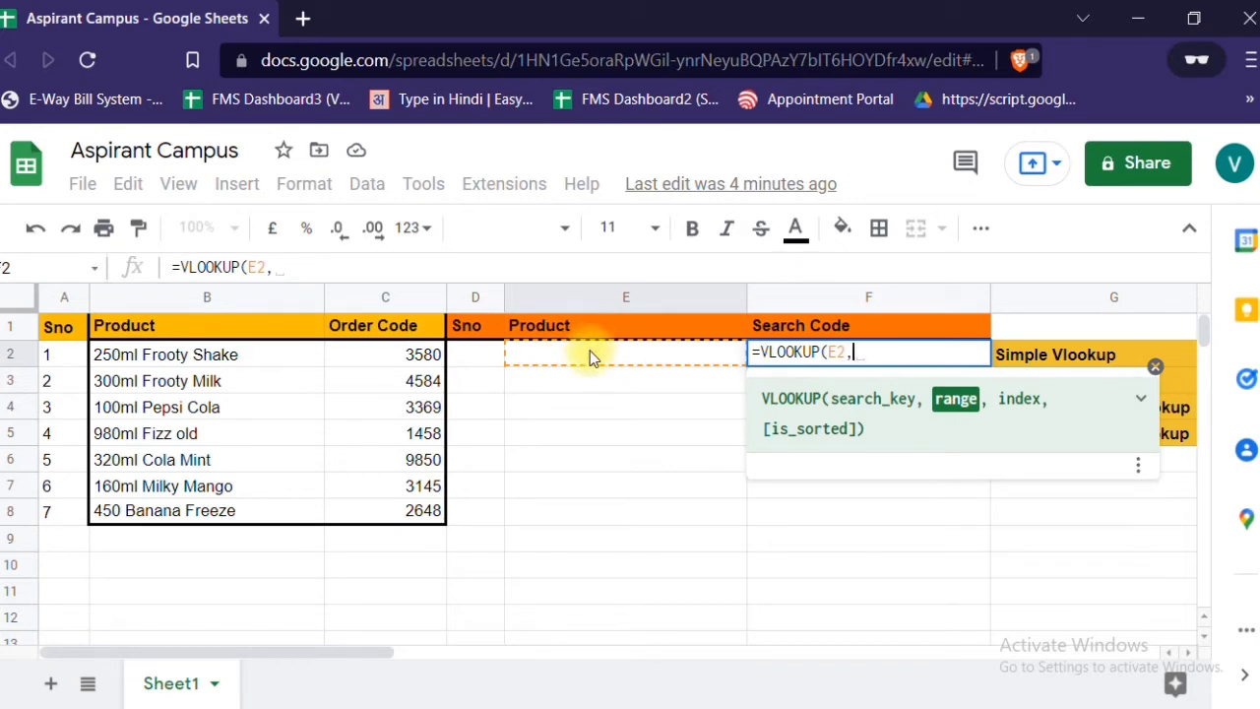
- Set the lookup range of the F2 formula to the Product and Order Code data in B2:C8
click(163, 366)
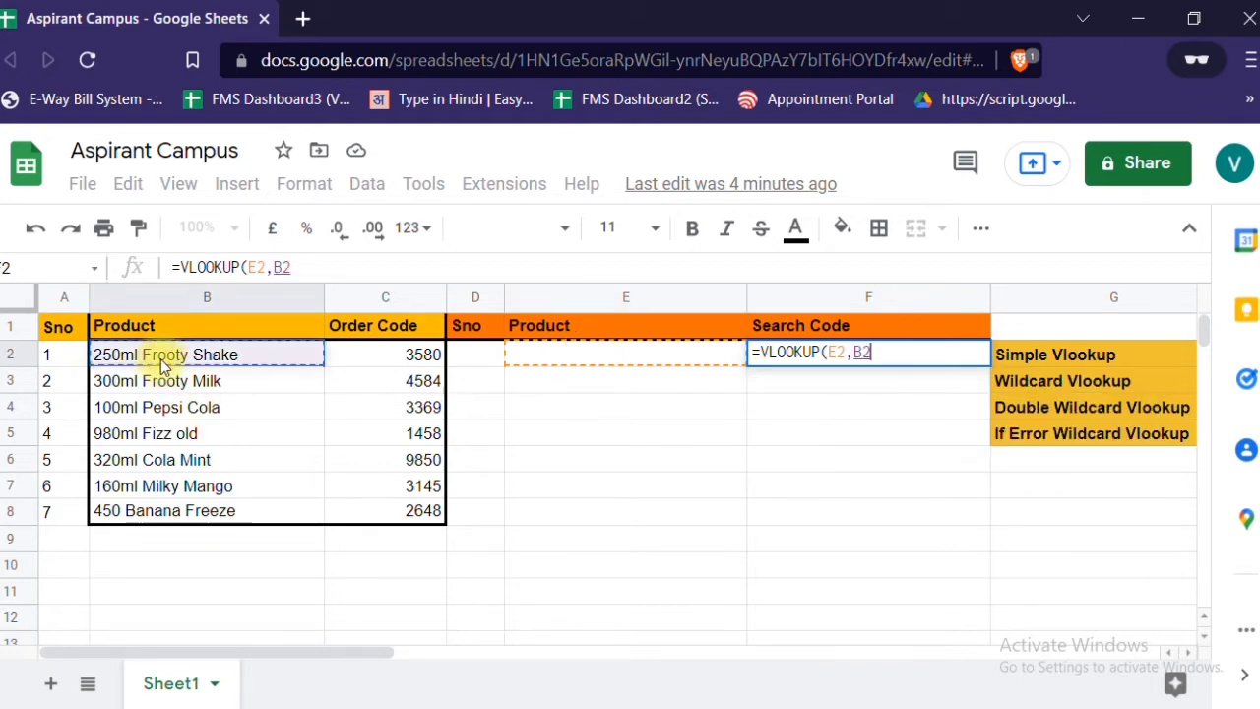
key(shift+Down)
key(shift+Down)
key(shift+Down)
key(shift+Down)
key(shift+Down)
key(shift+Down)
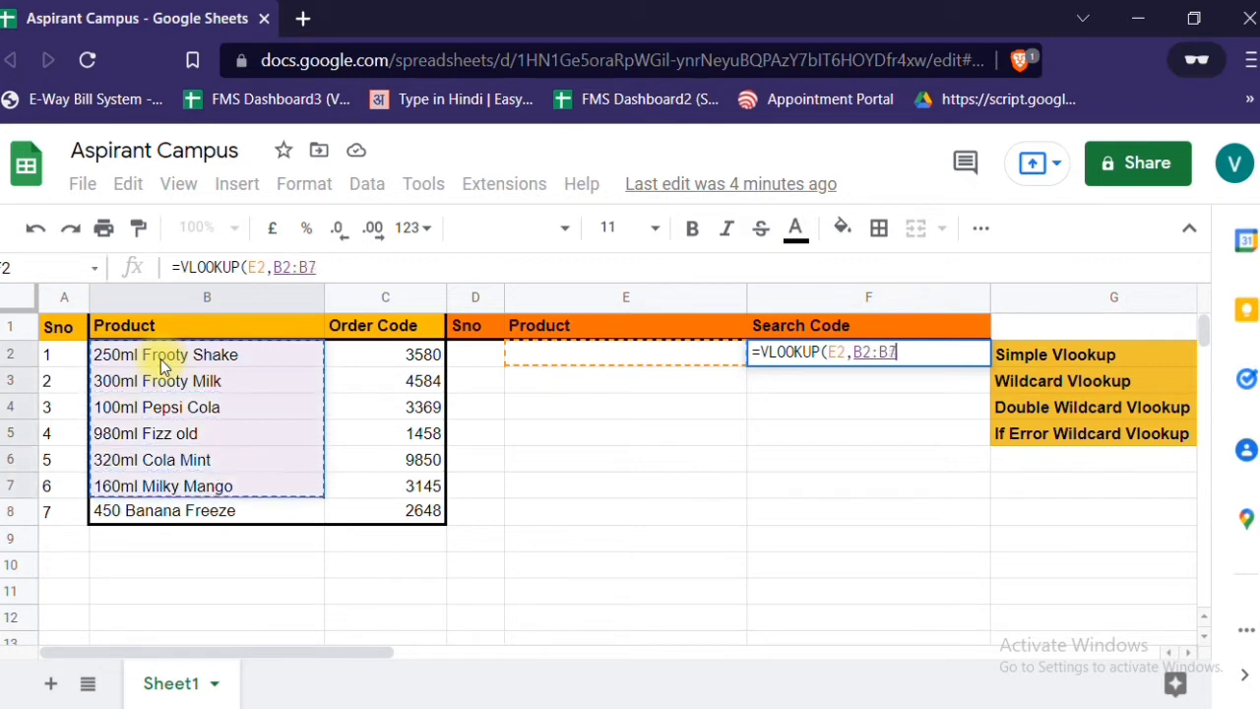
key(shift+Right)
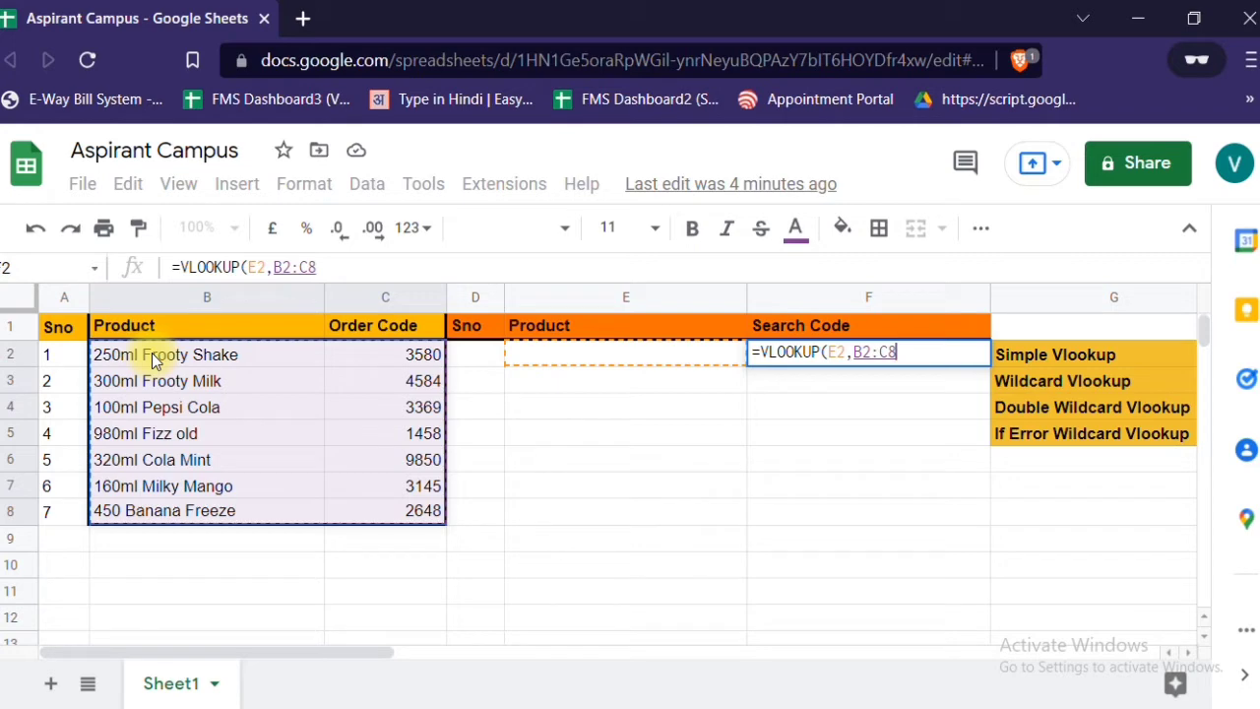
text(,)
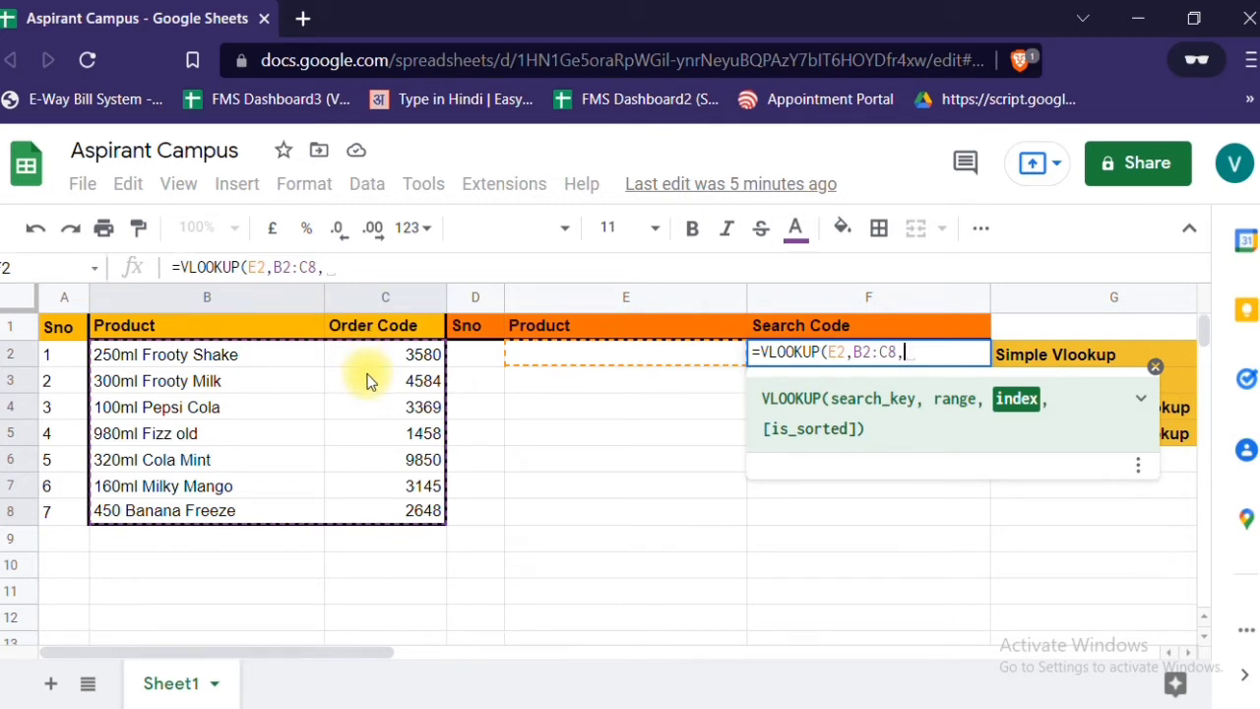
- Complete the F2 VLOOKUP with index 2 and is_sorted 0, and inspect its result
text(2,)
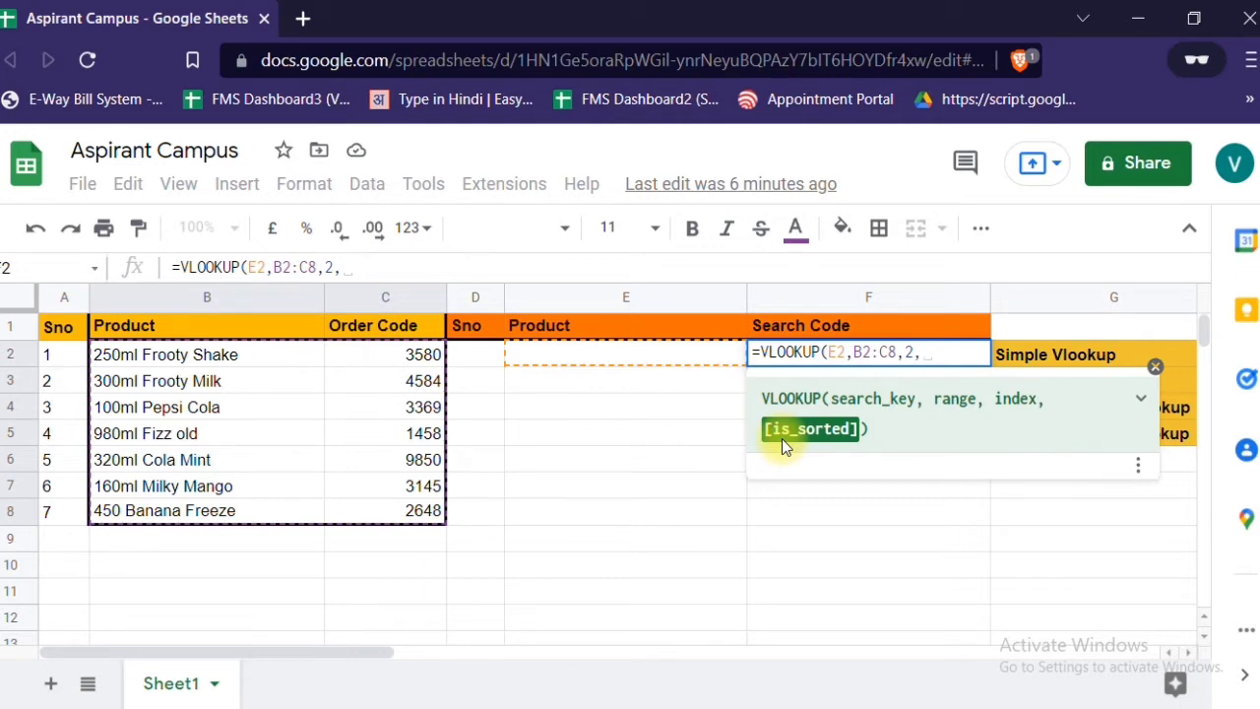
text(0)
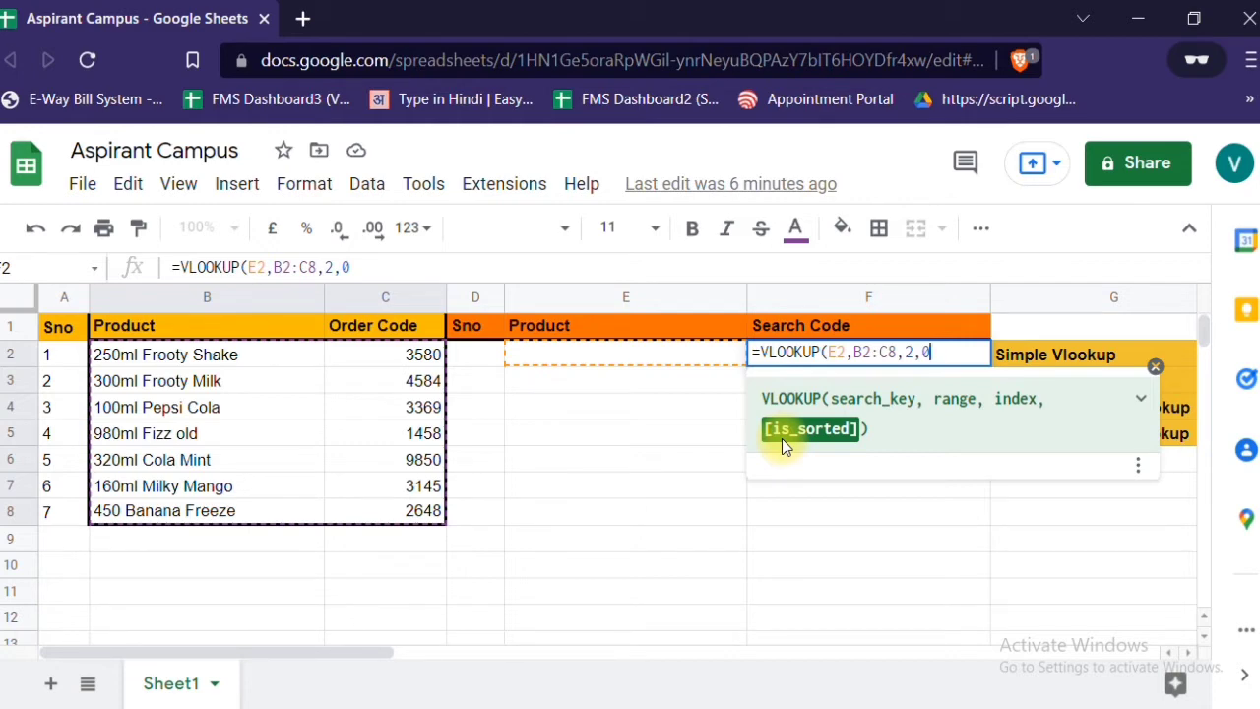
text())
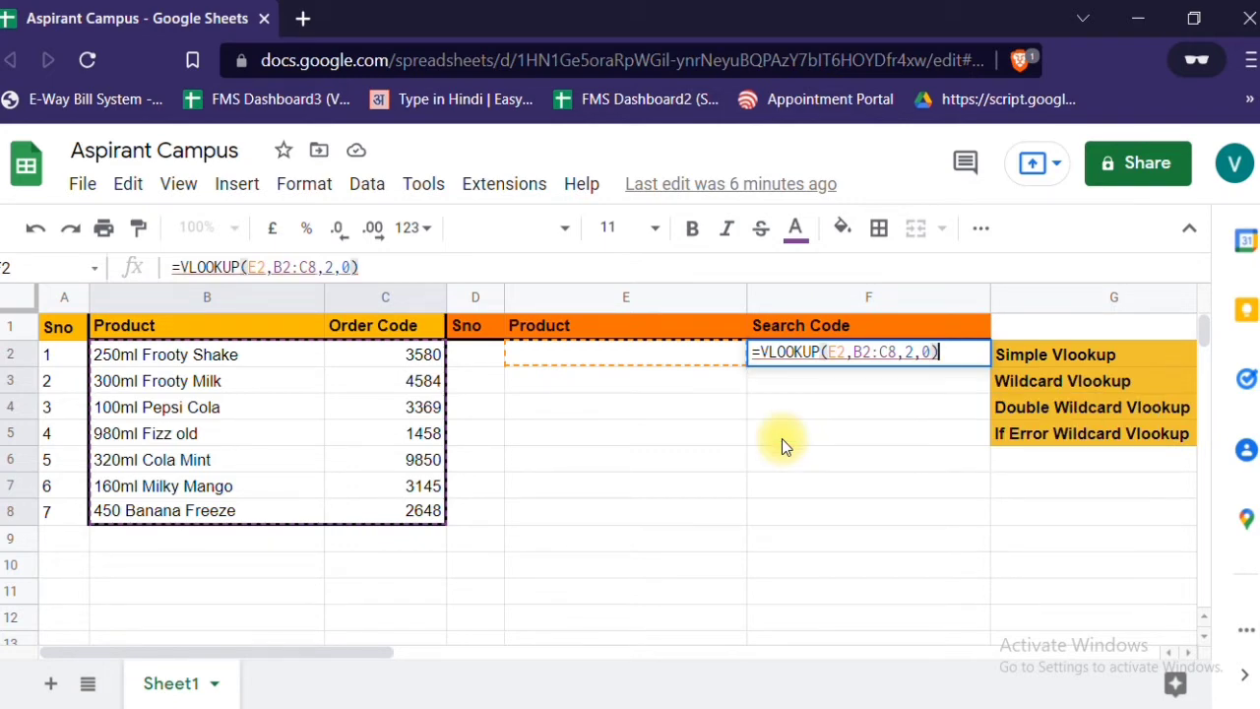
key(Return)
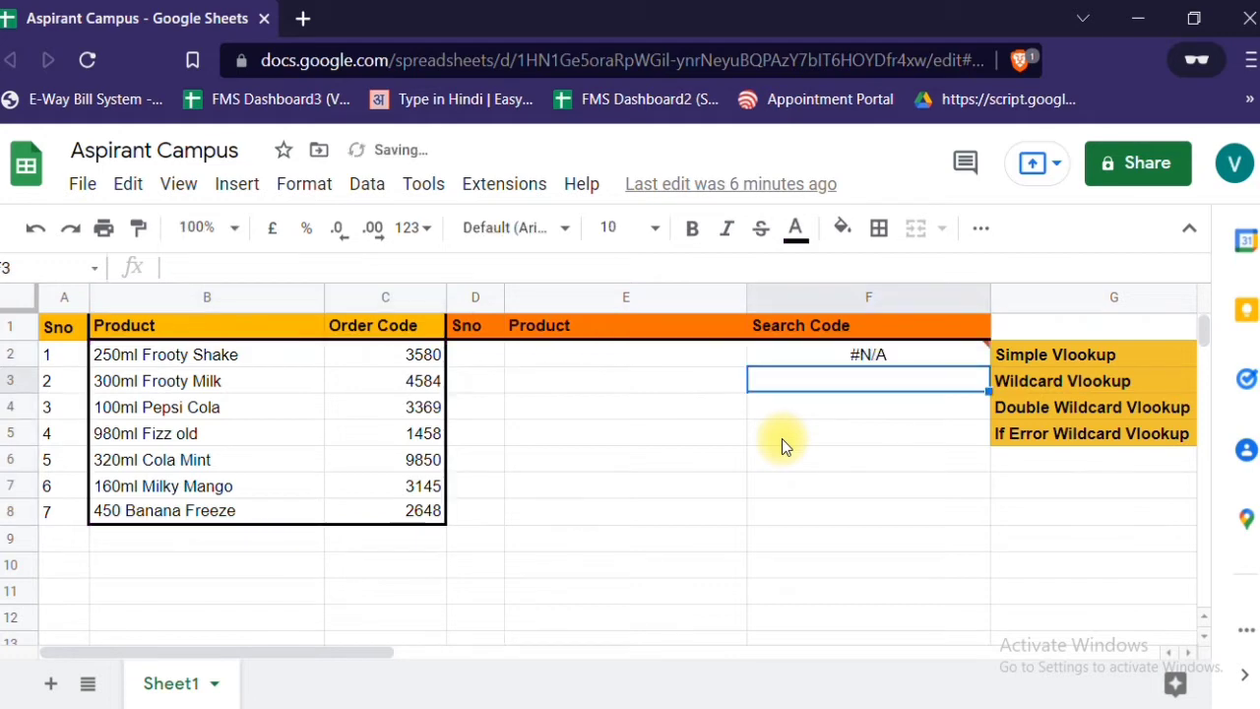
key(Left)
key(Up)
key(Right)
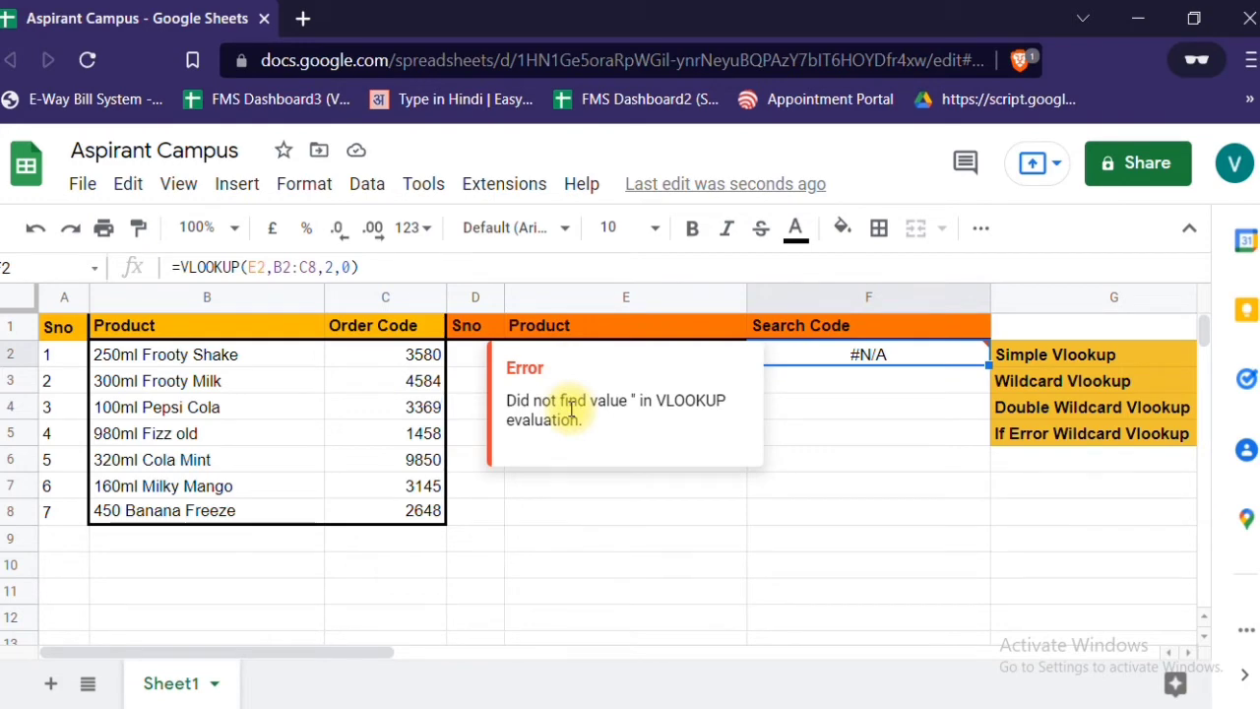
- Copy the product name from B2 into the lookup cell E2 and check the F2 lookup
click(256, 362)
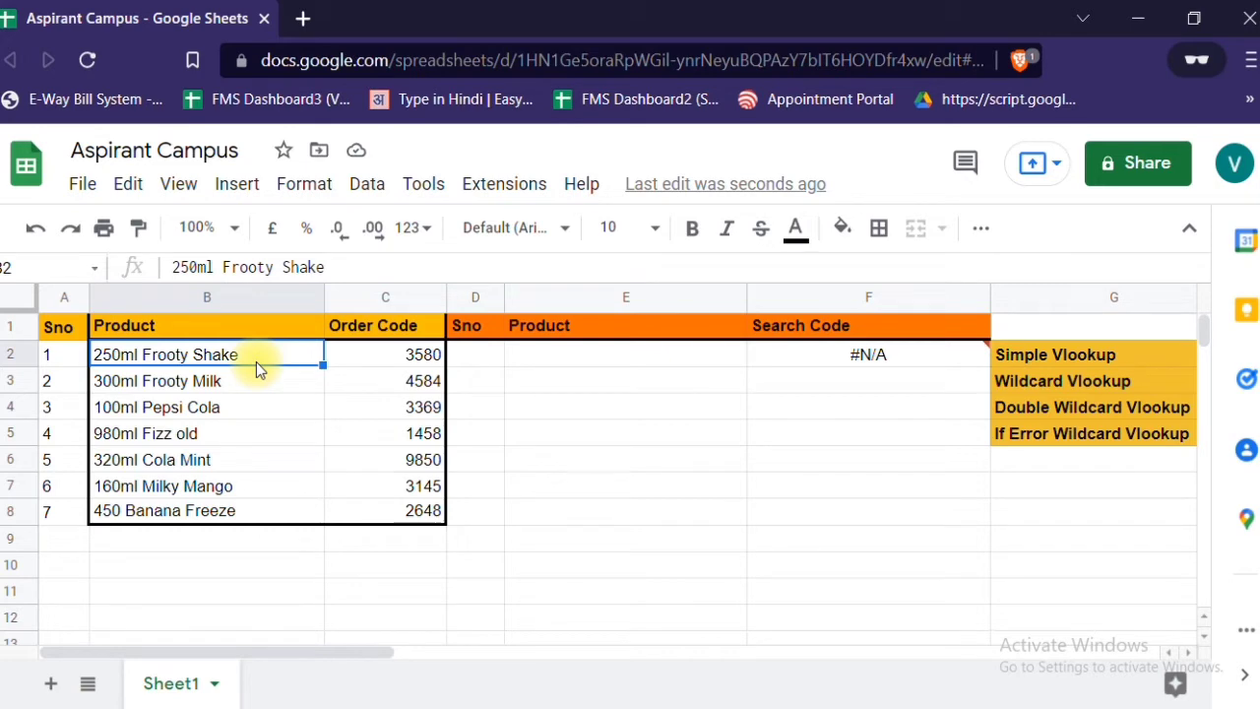
key(ctrl+c)
key(Right)
key(Right)
key(Right)
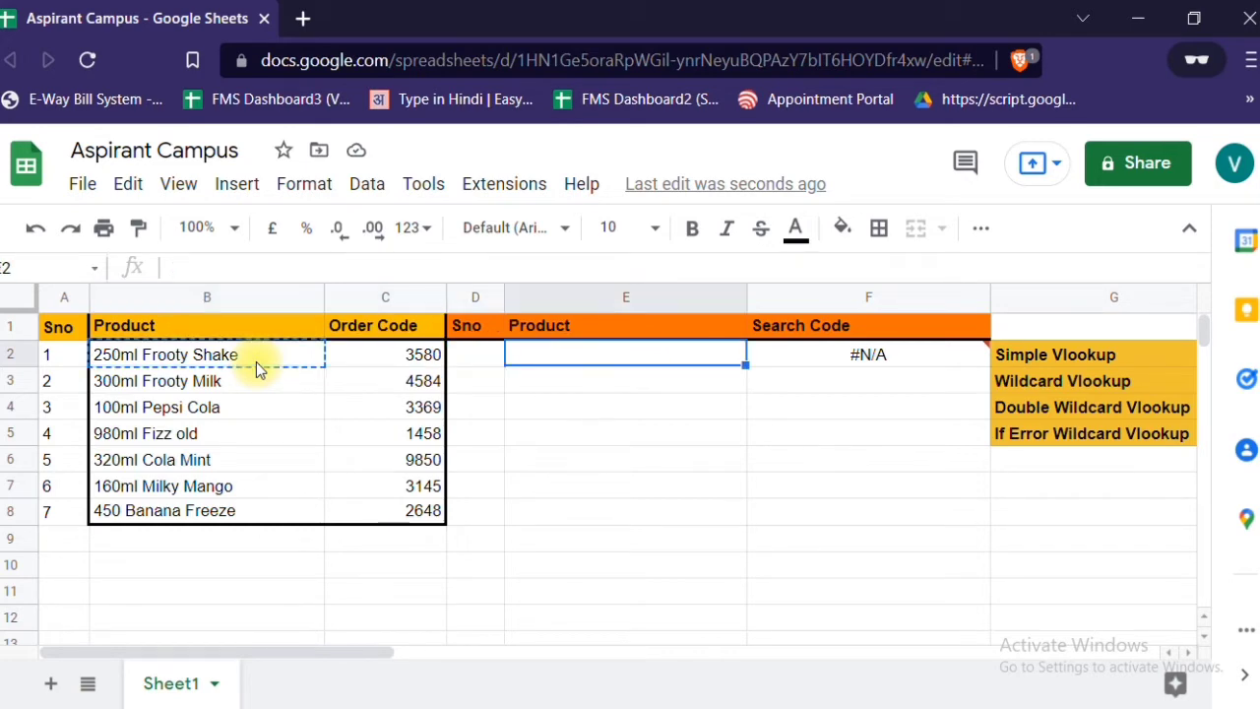
key(ctrl+v)
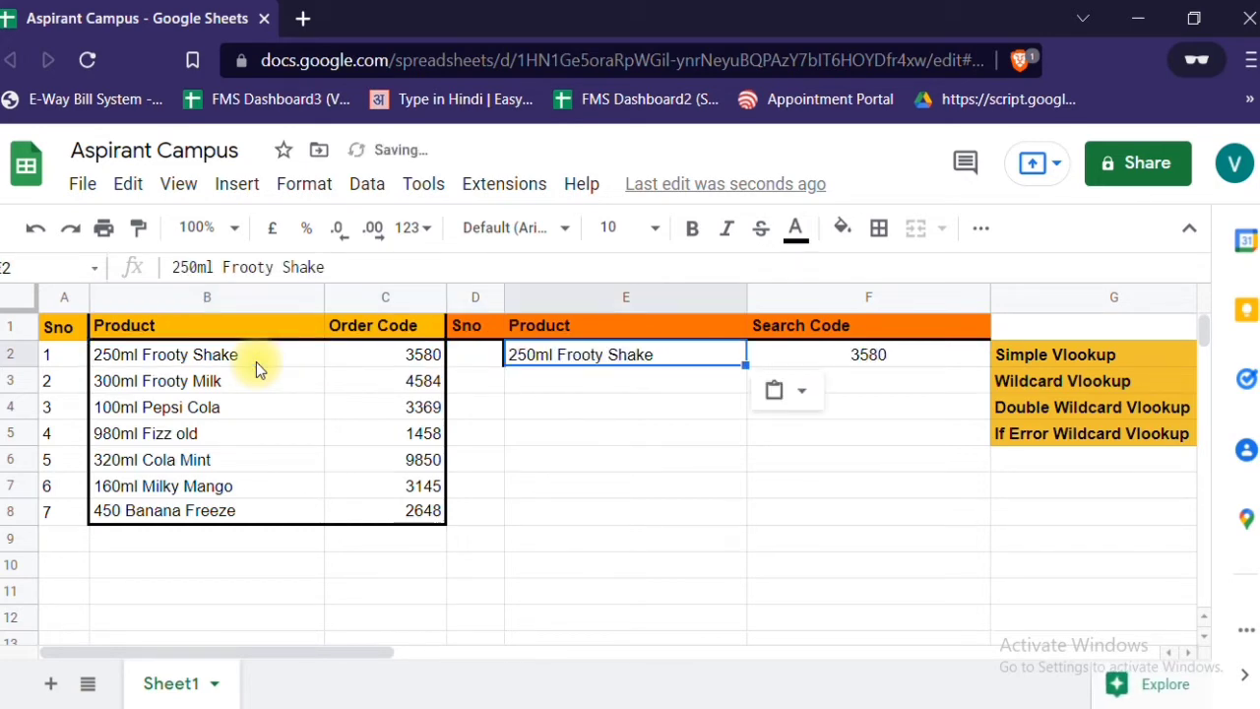
key(Right)
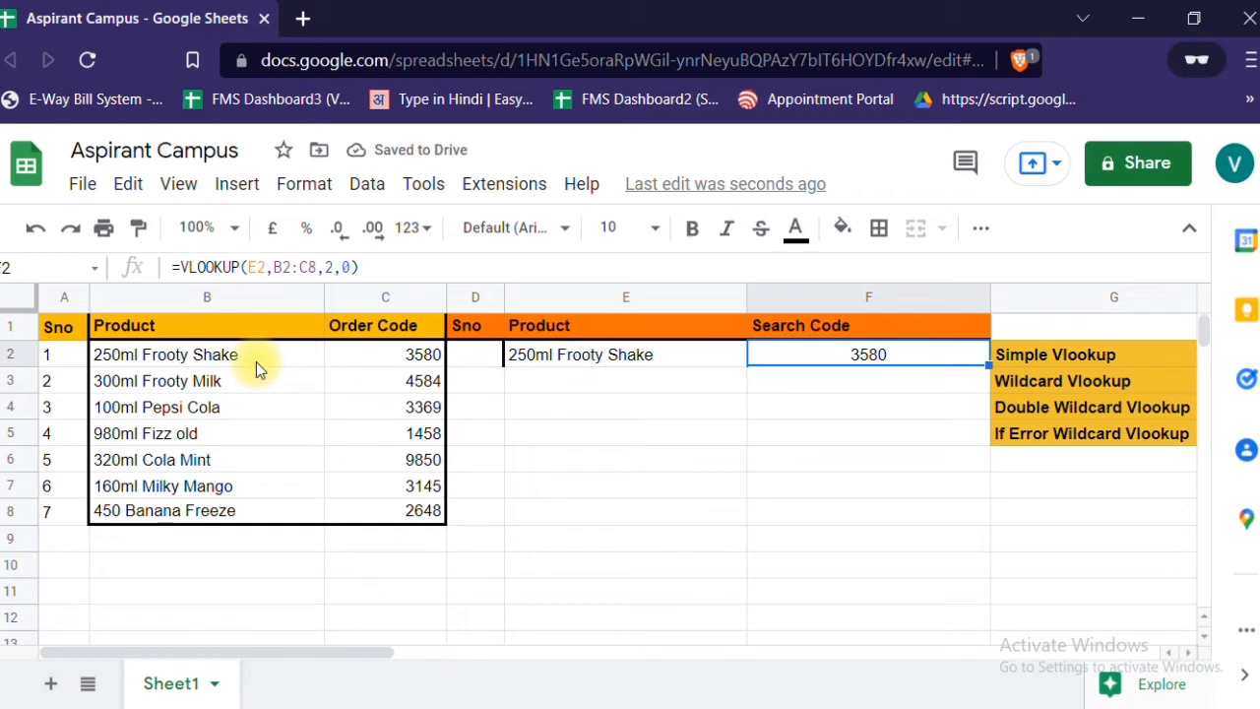
- Replace the product in E2 with only "250ml" to test the F2 lookup with a partial name
key(Left)
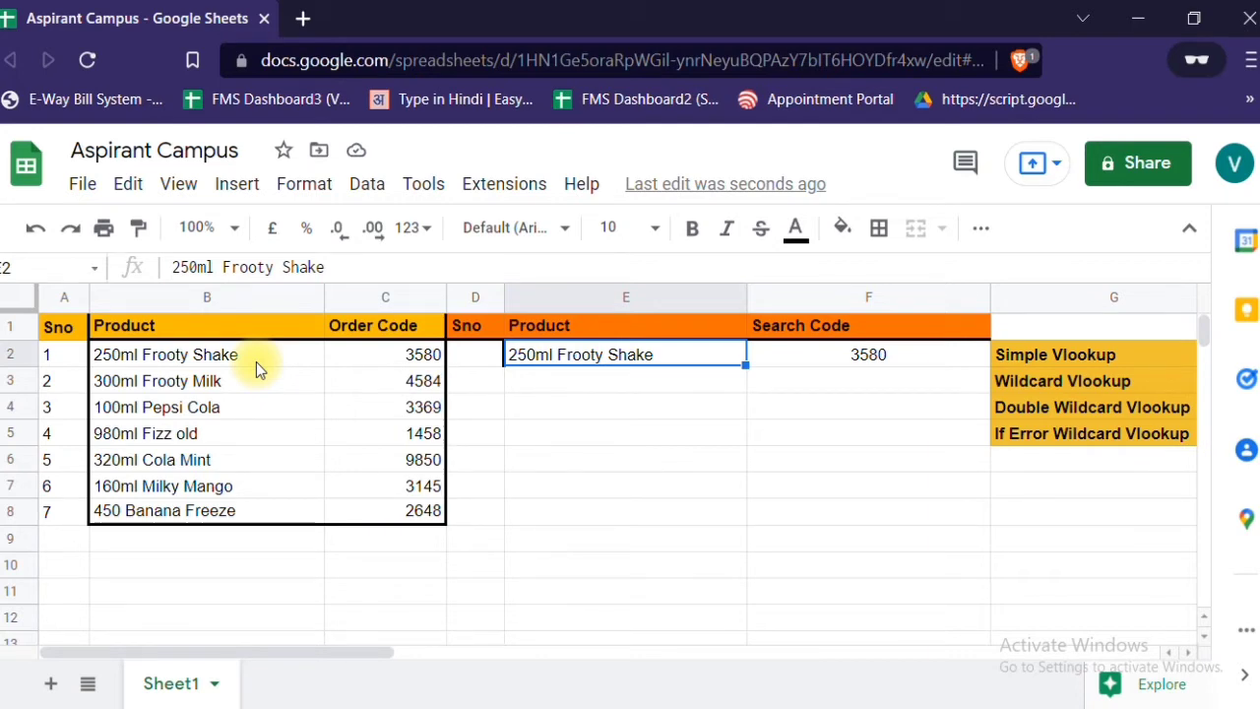
text(2)
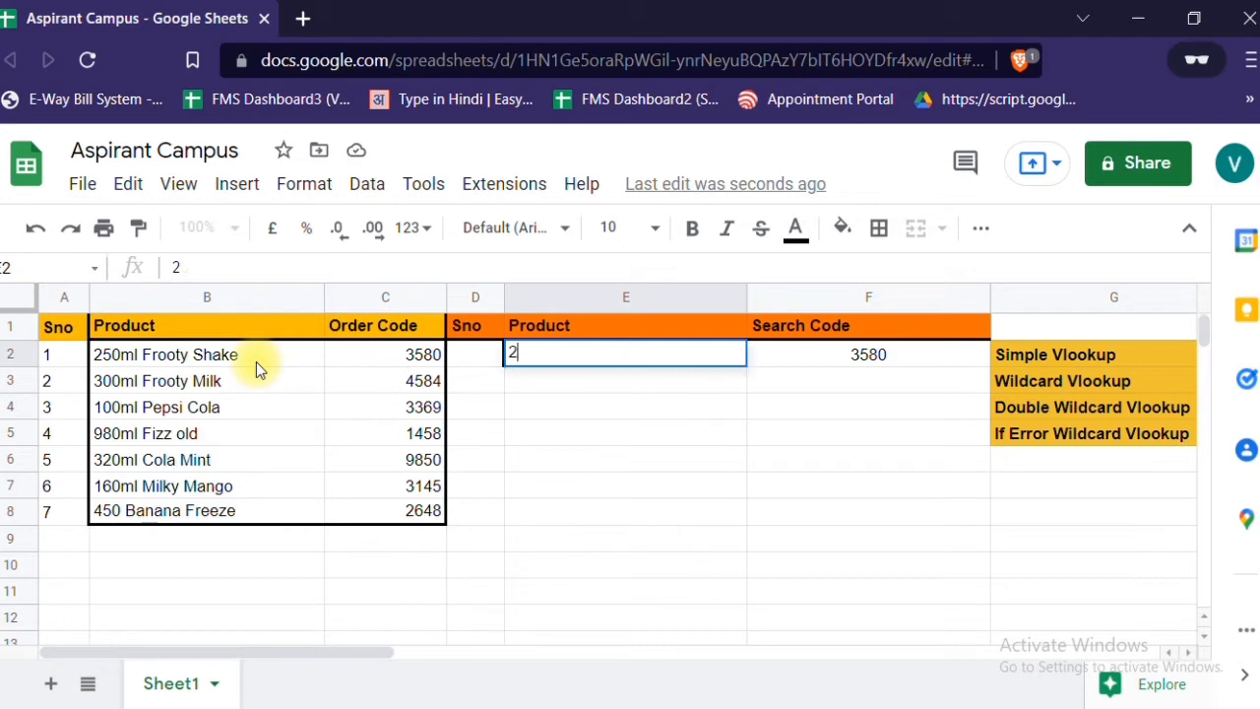
text(50ml)
key(Return)
key(Up)
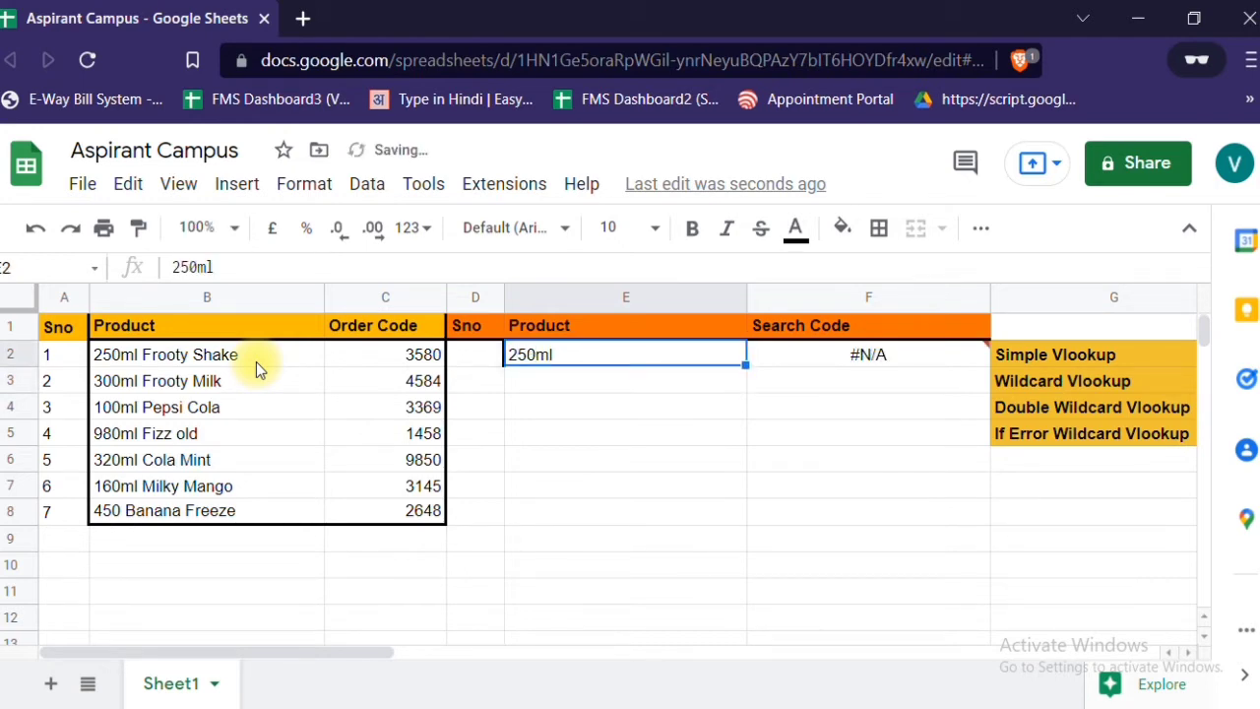
key(Right)
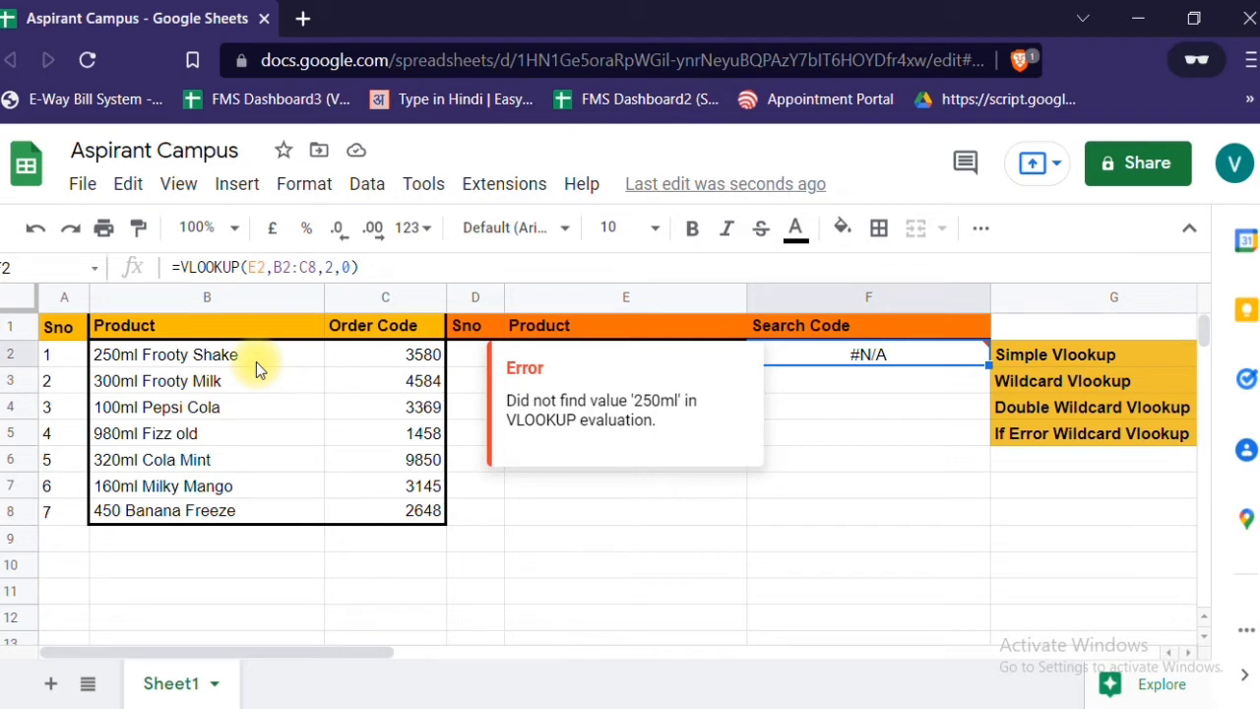
- Enter the full product name "250ml frooty shake" in lowercase in E2
key(Left)
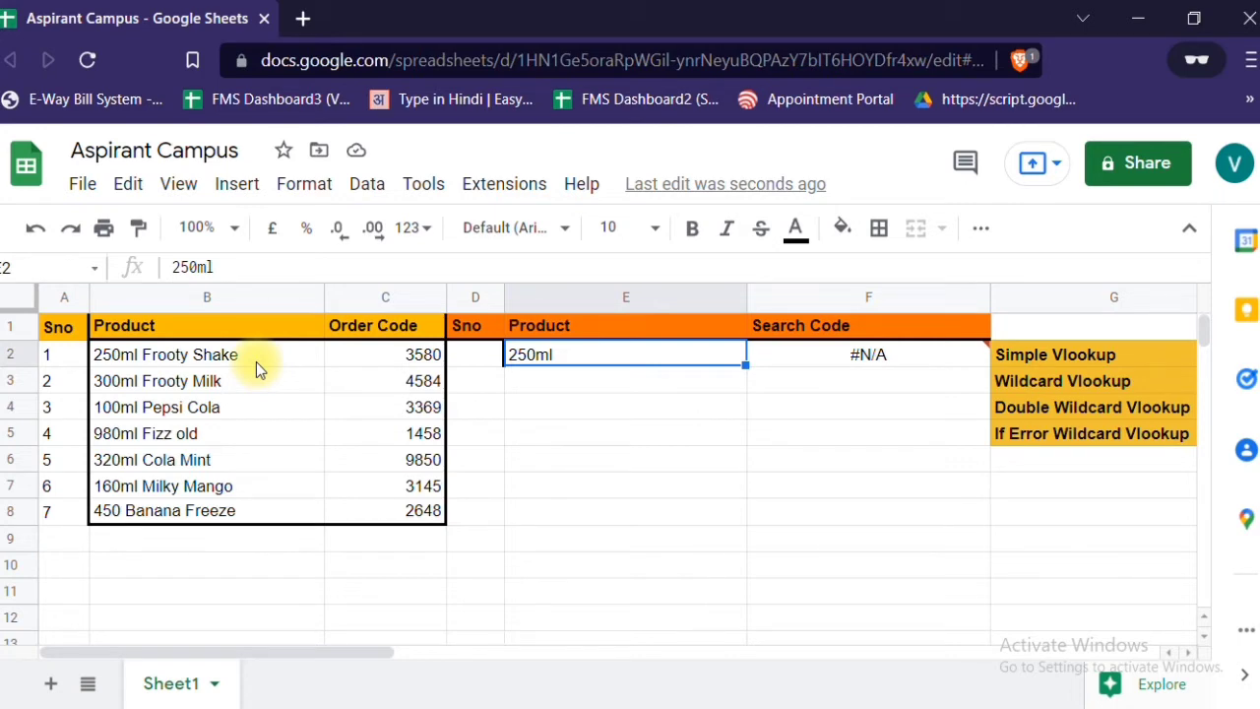
text(250)
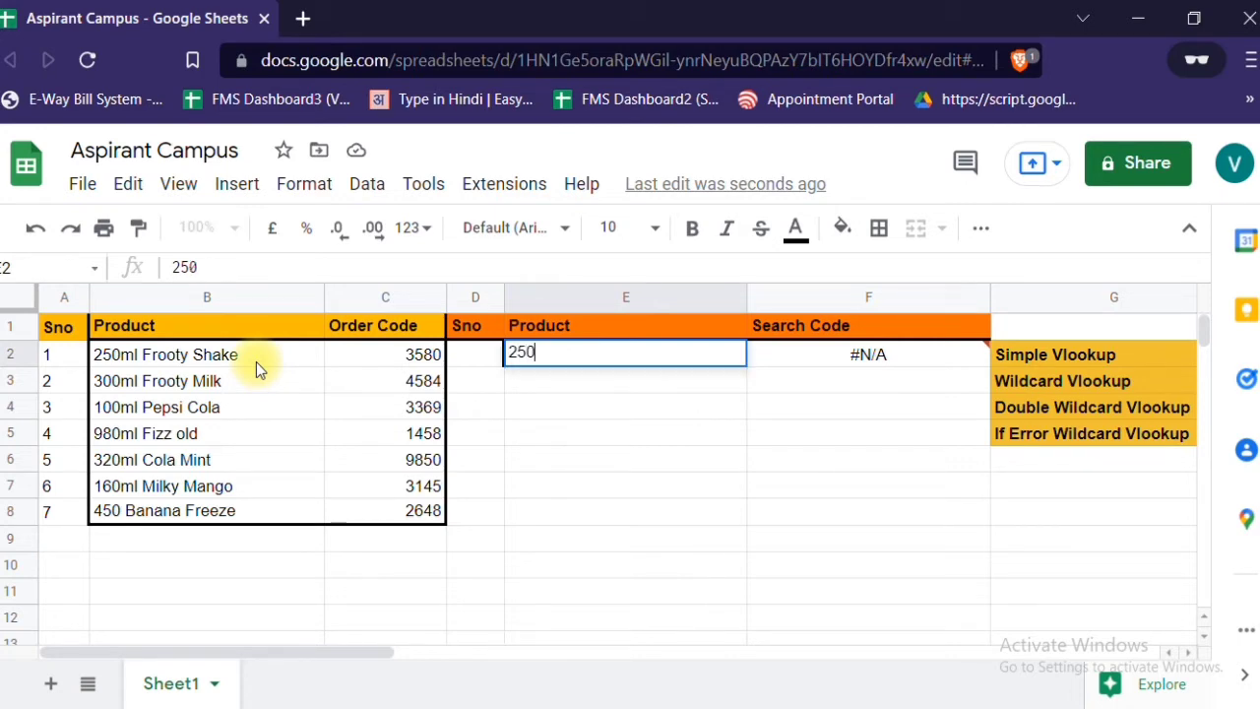
text(ml froo)
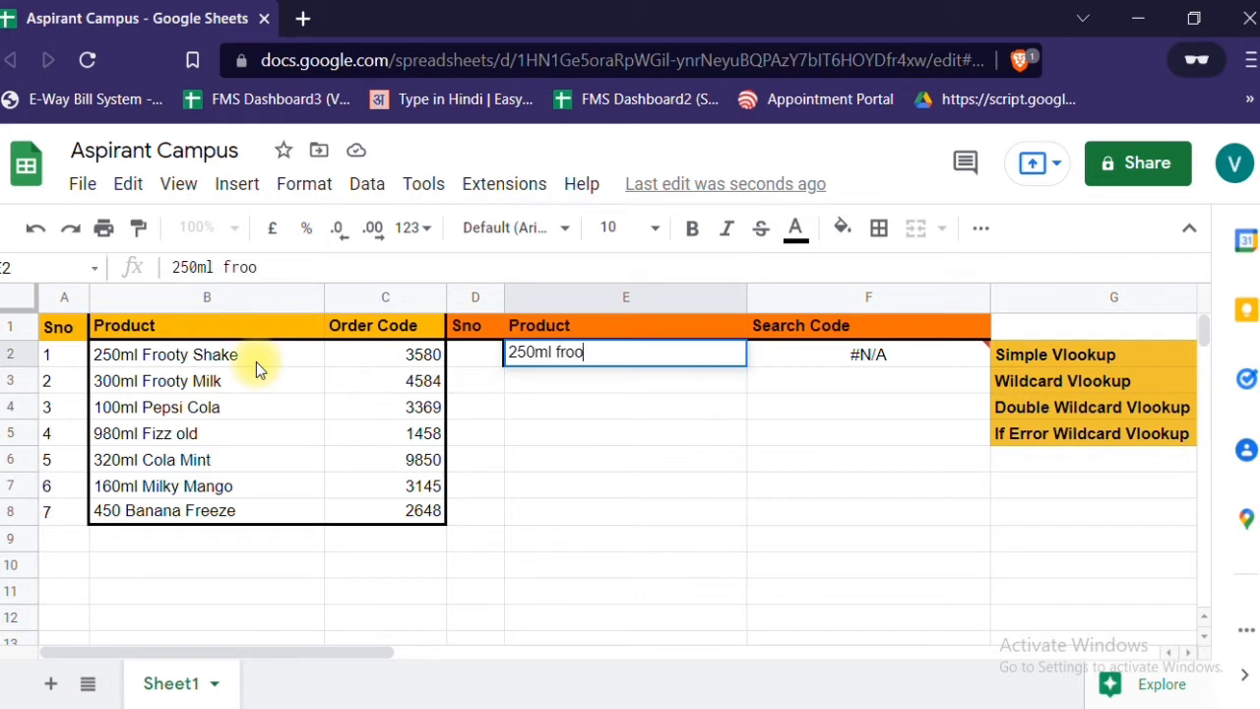
text(ty shake)
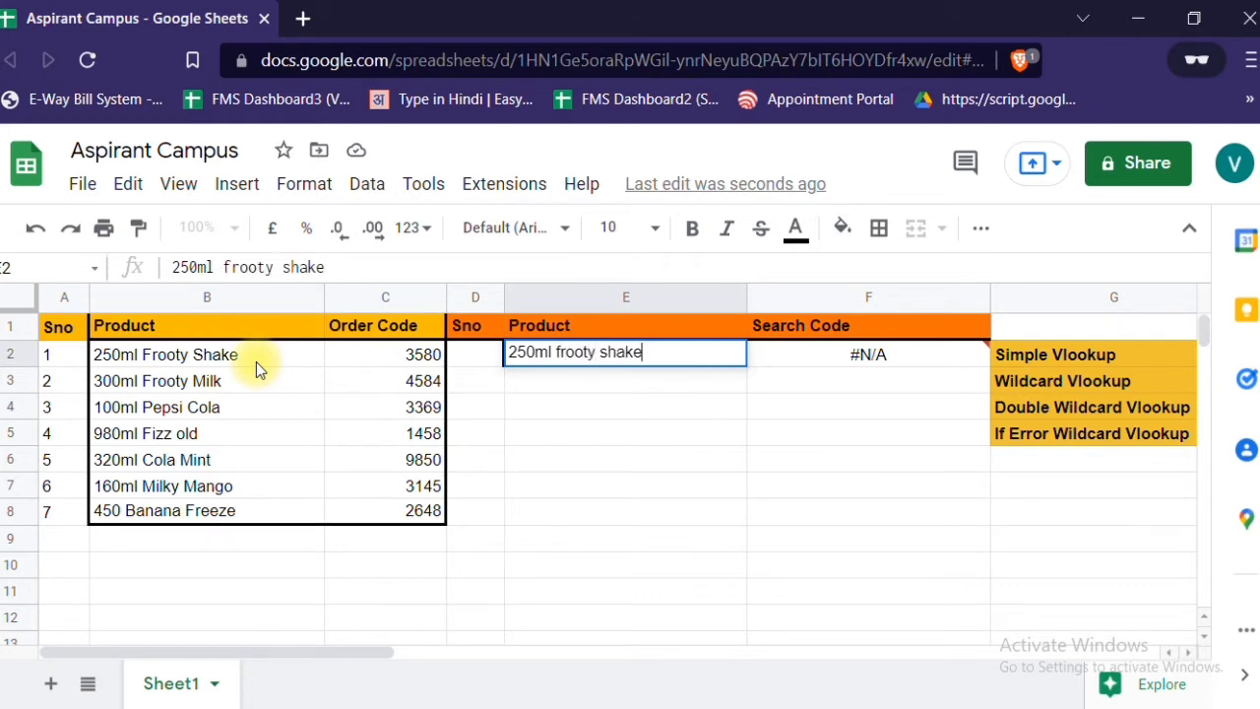
key(Return)
key(Up)
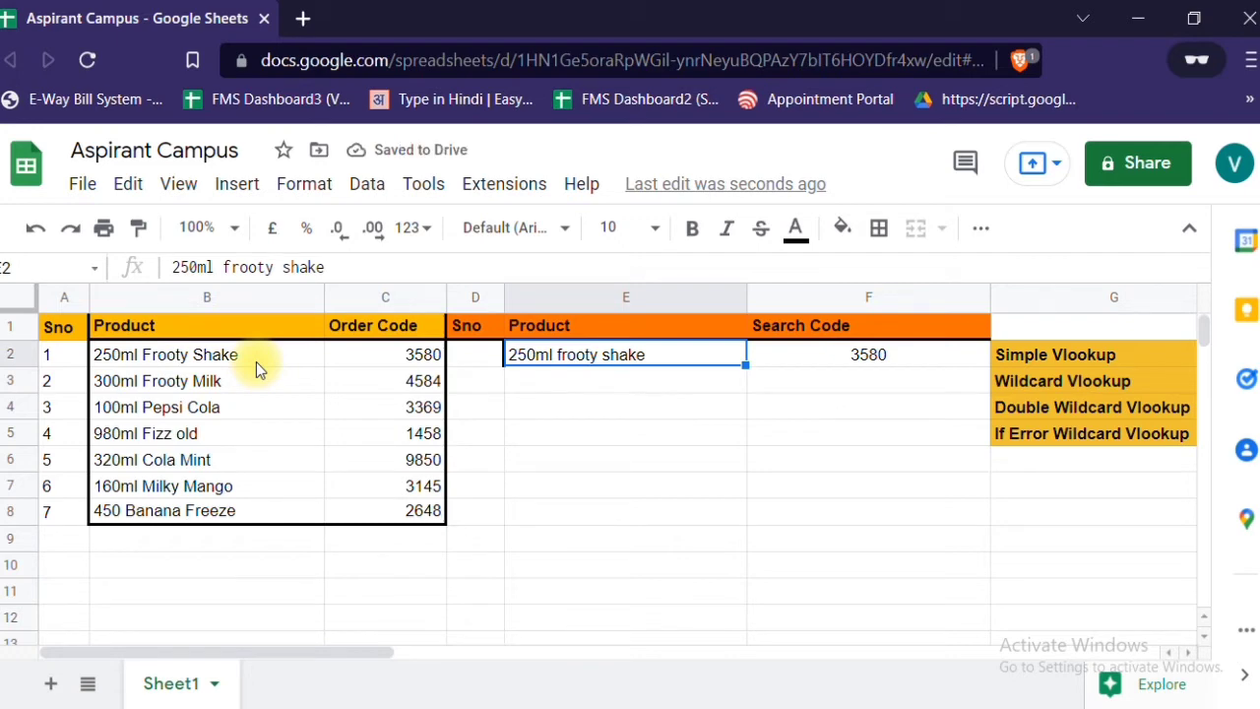
- Compare the order code in C2 with the VLOOKUP result in F2 for the product in E2
key(Left)
key(Left)
key(Left)
key(Left)
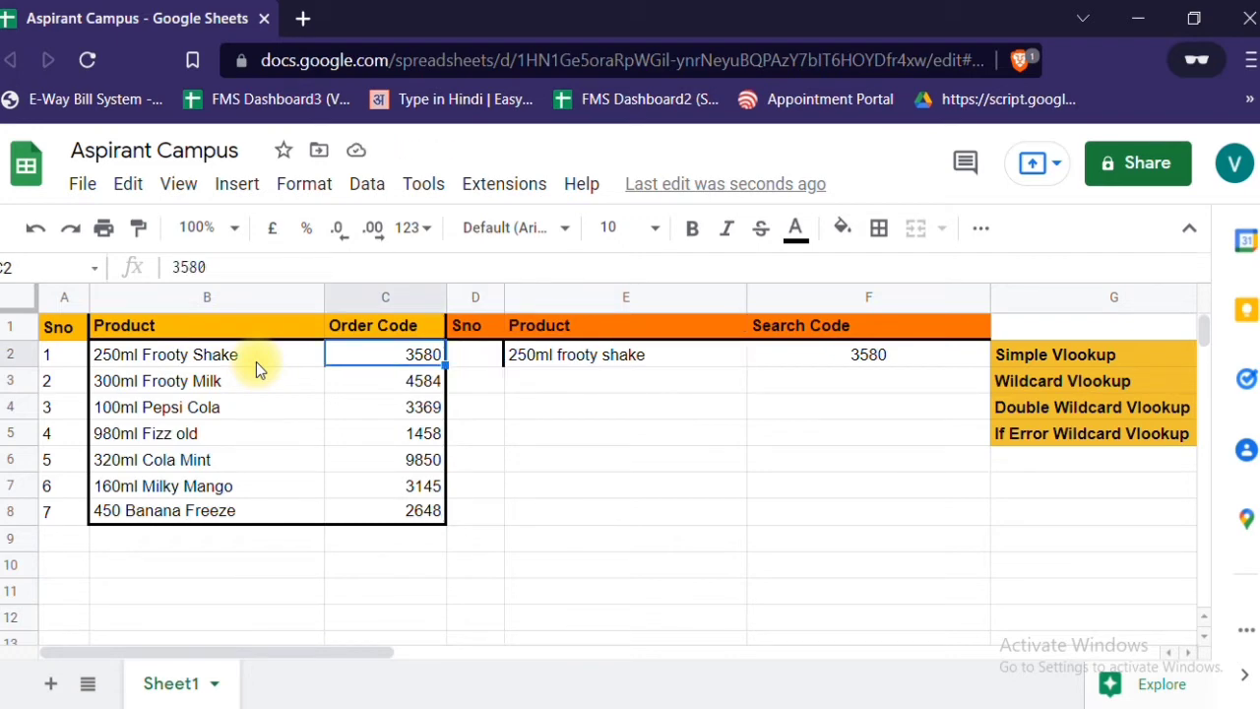
key(Right)
key(Right)
key(Right)
key(Right)
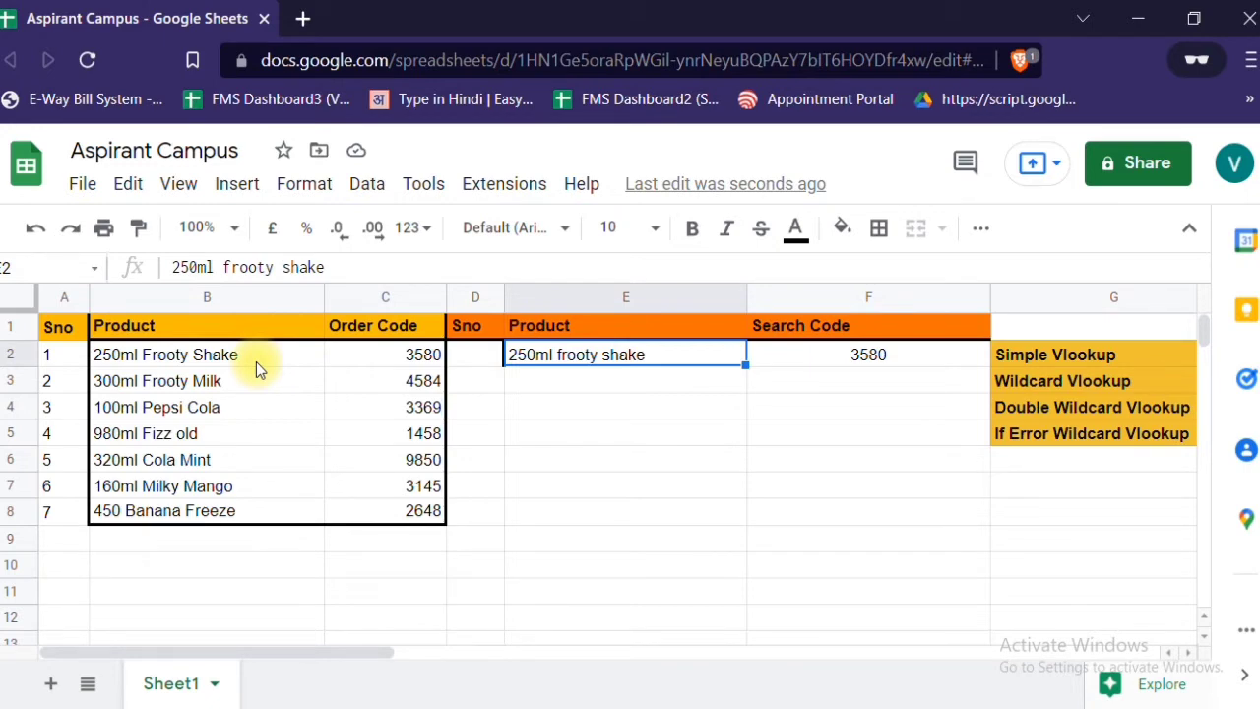
key(Right)
key(Left)
key(Right)
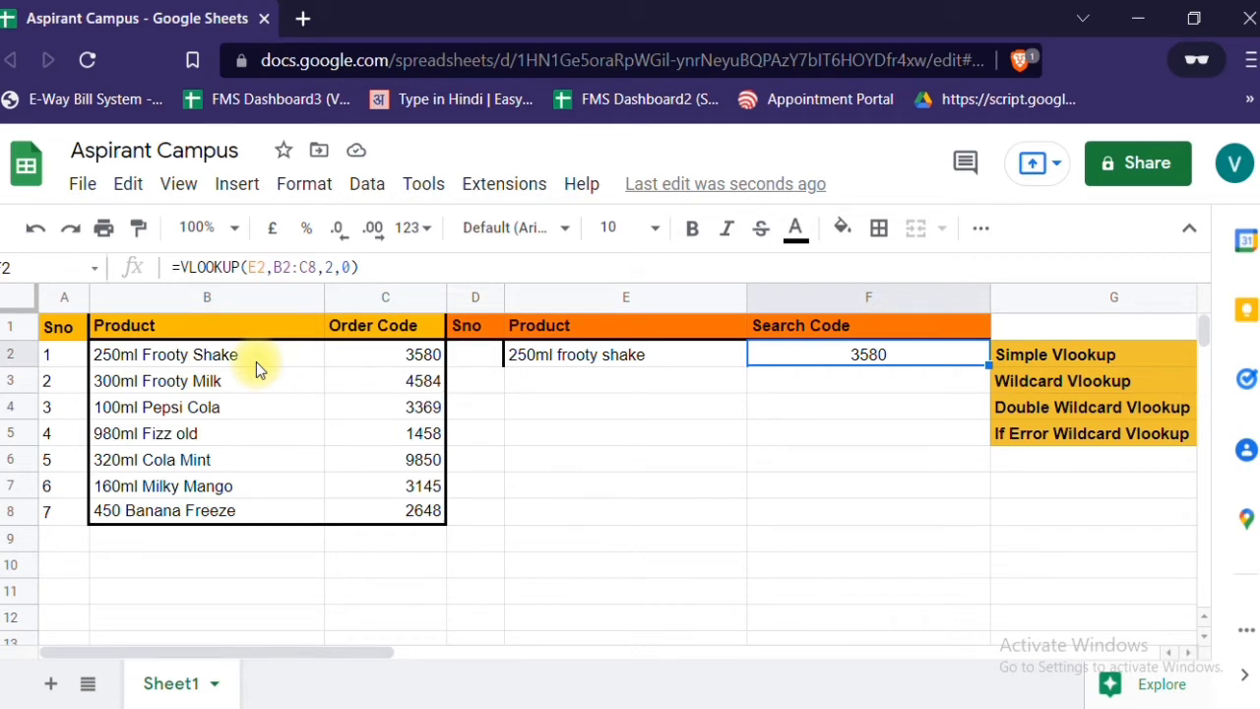
- Start a wildcard VLOOKUP formula in F3 with E3&"*" as the search key
key(Down)
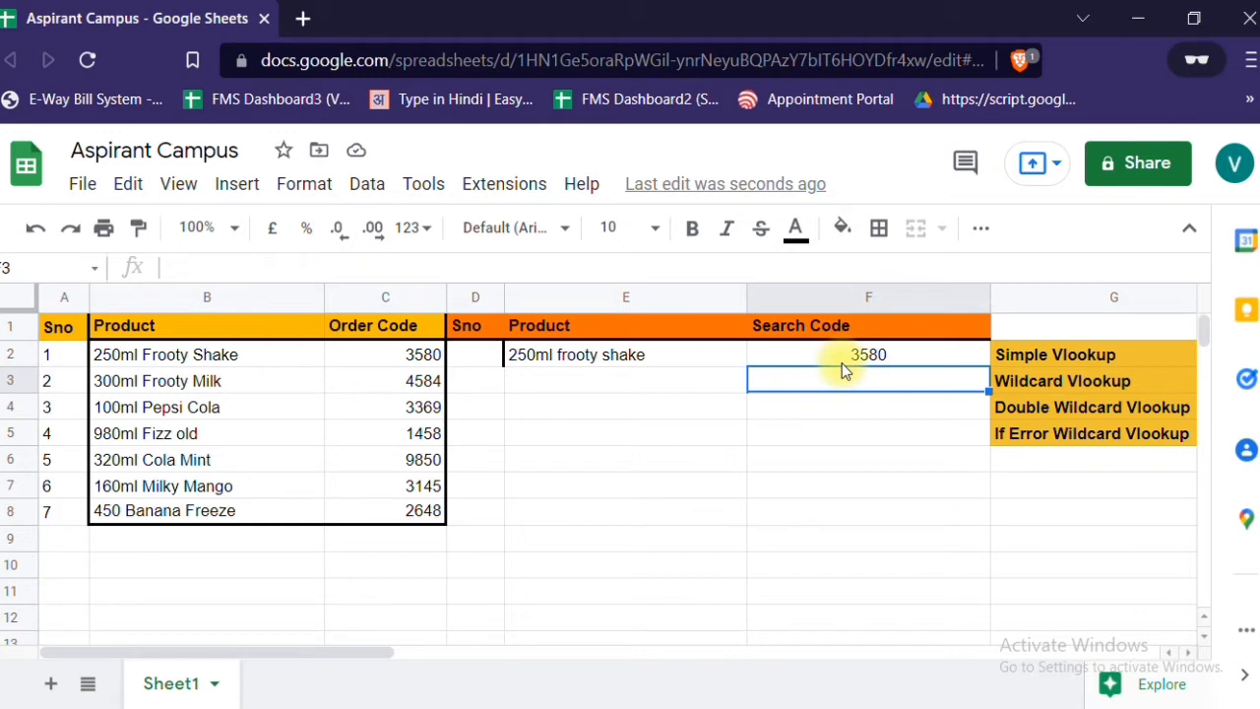
text(=)
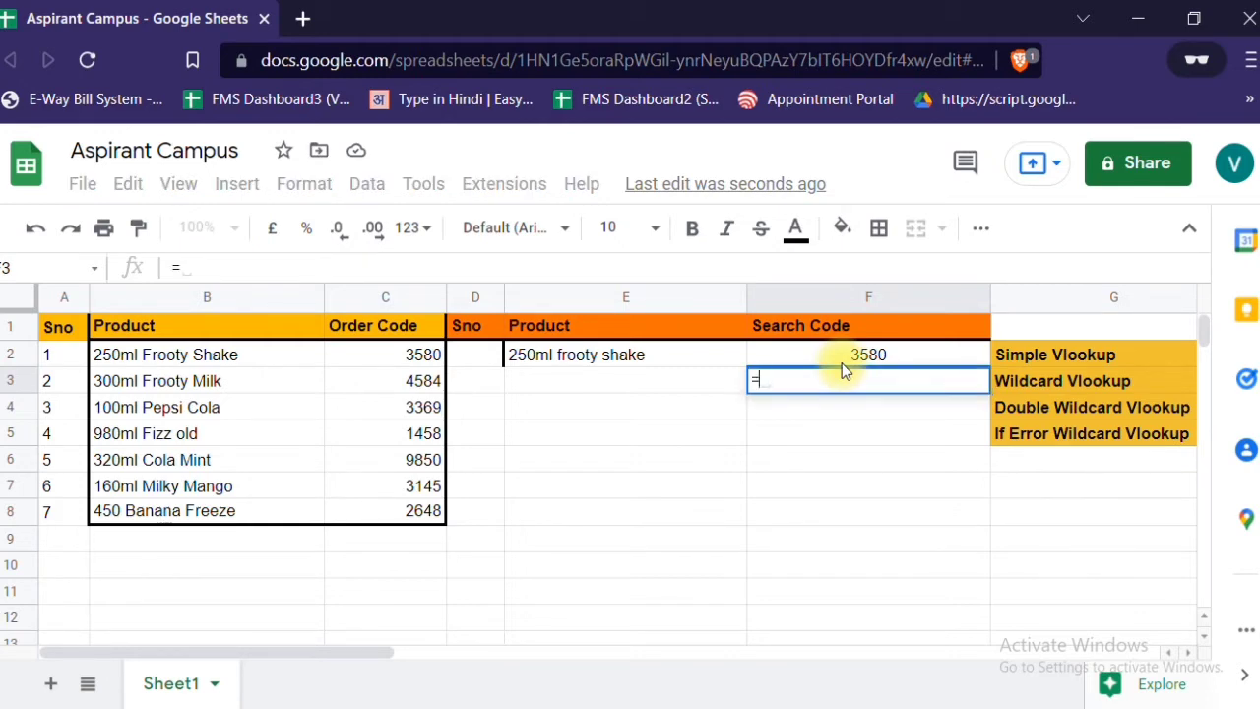
text(v)
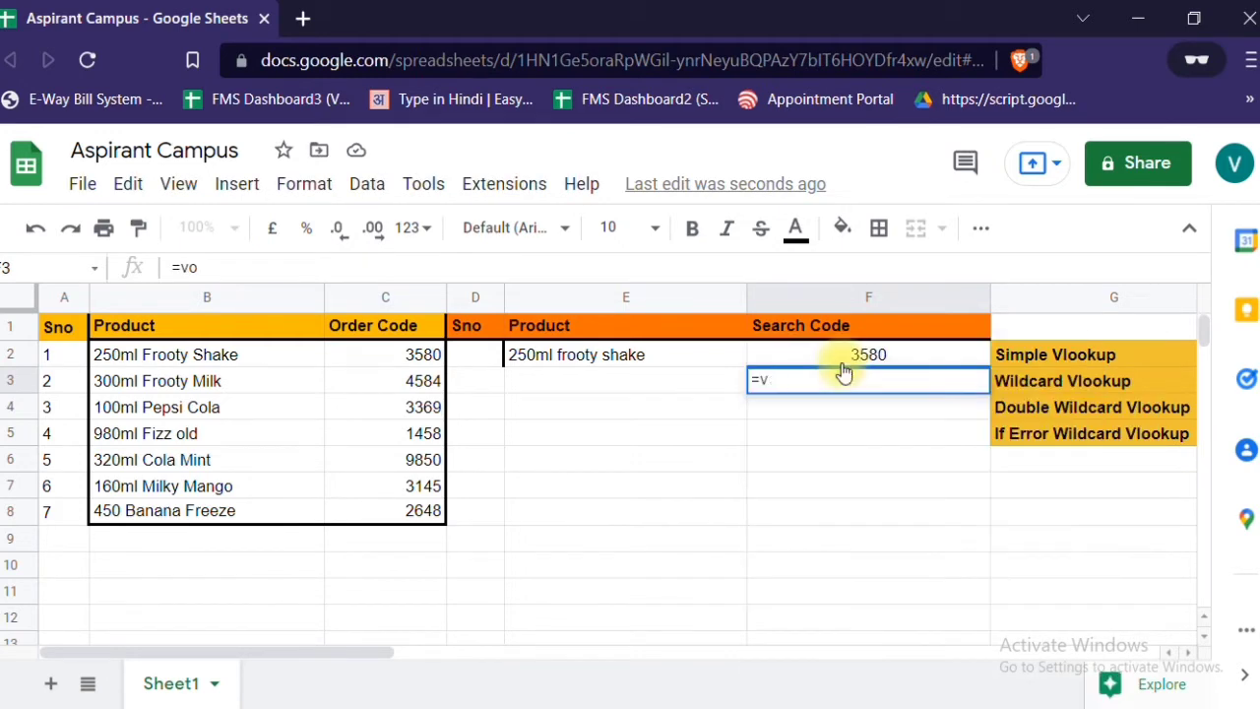
text(olook)
key(Tab)
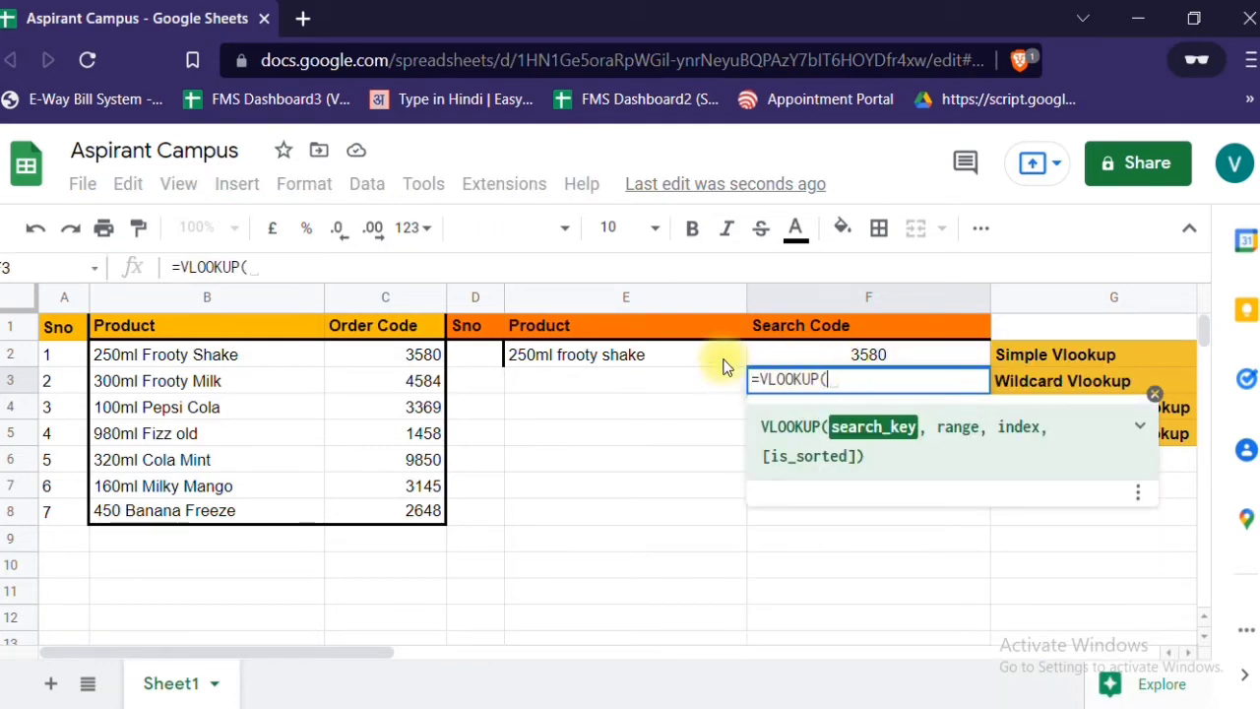
click(644, 384)
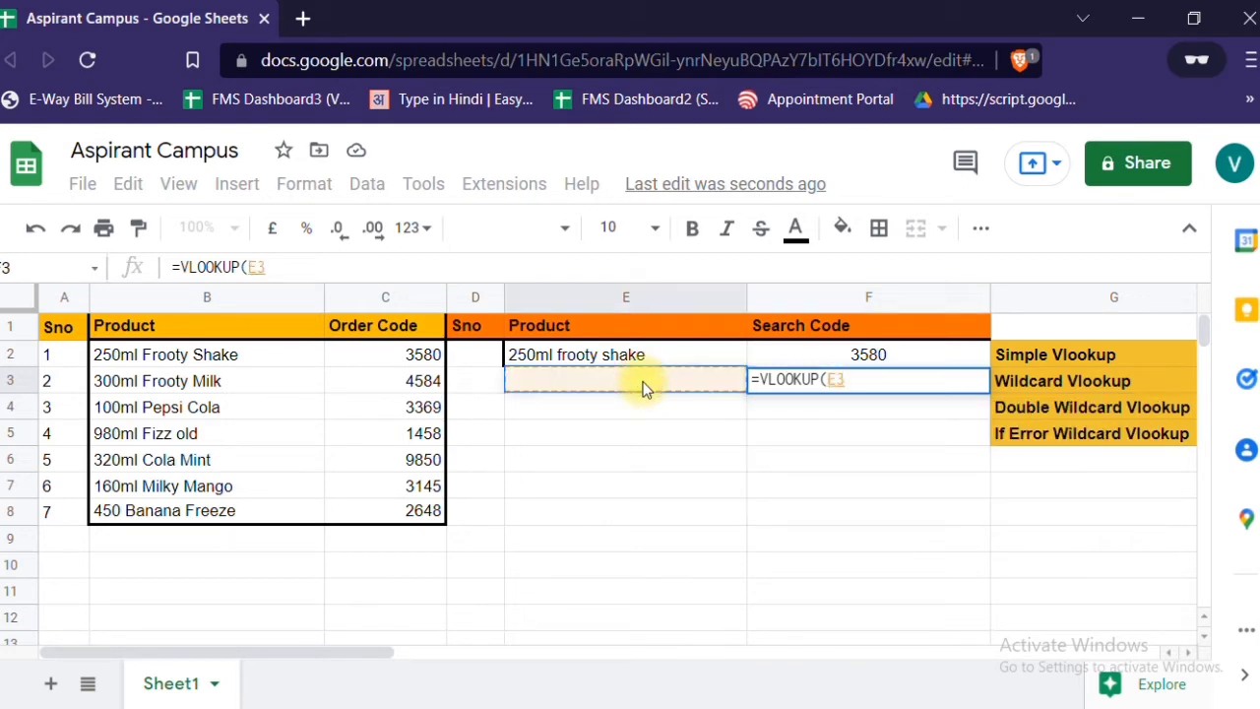
text(&)
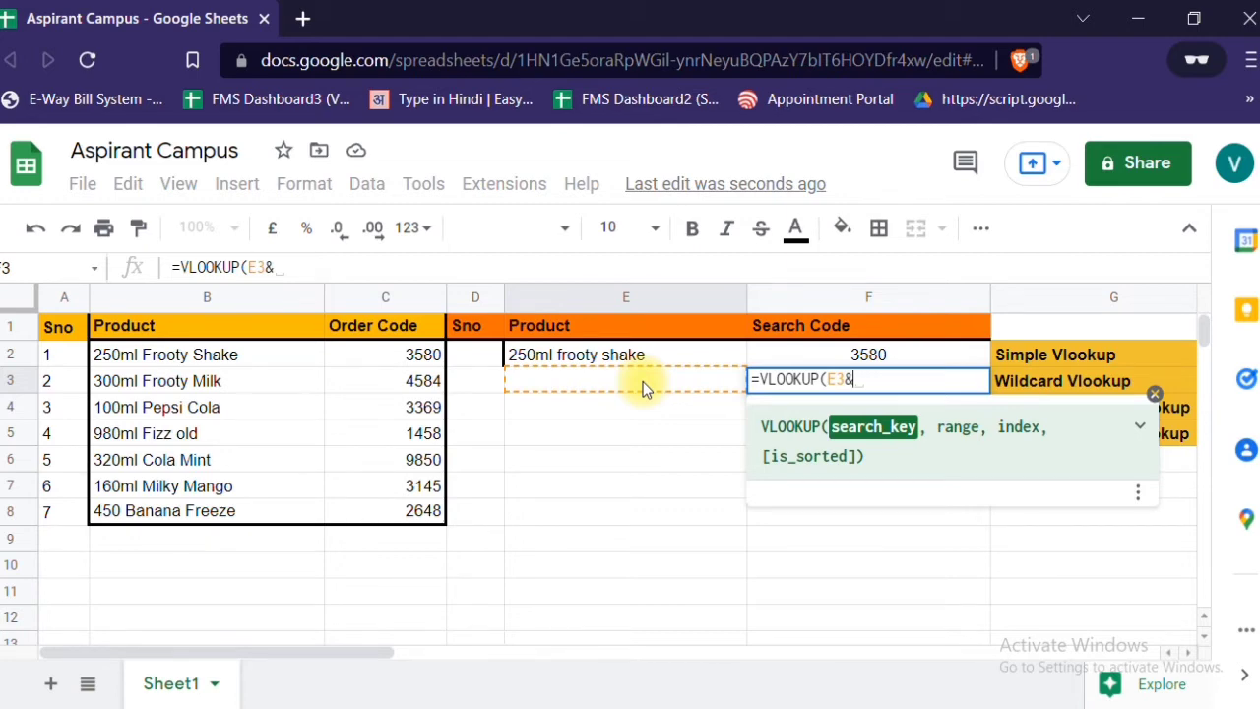
text(")
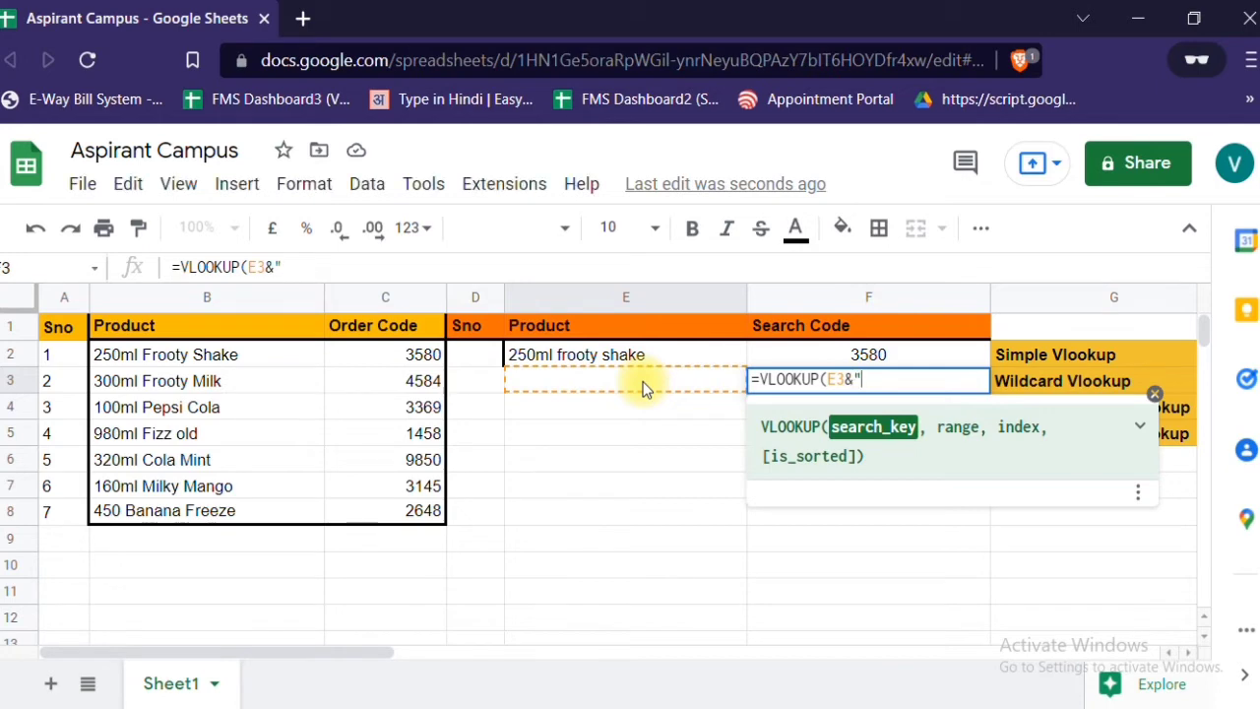
text(*",)
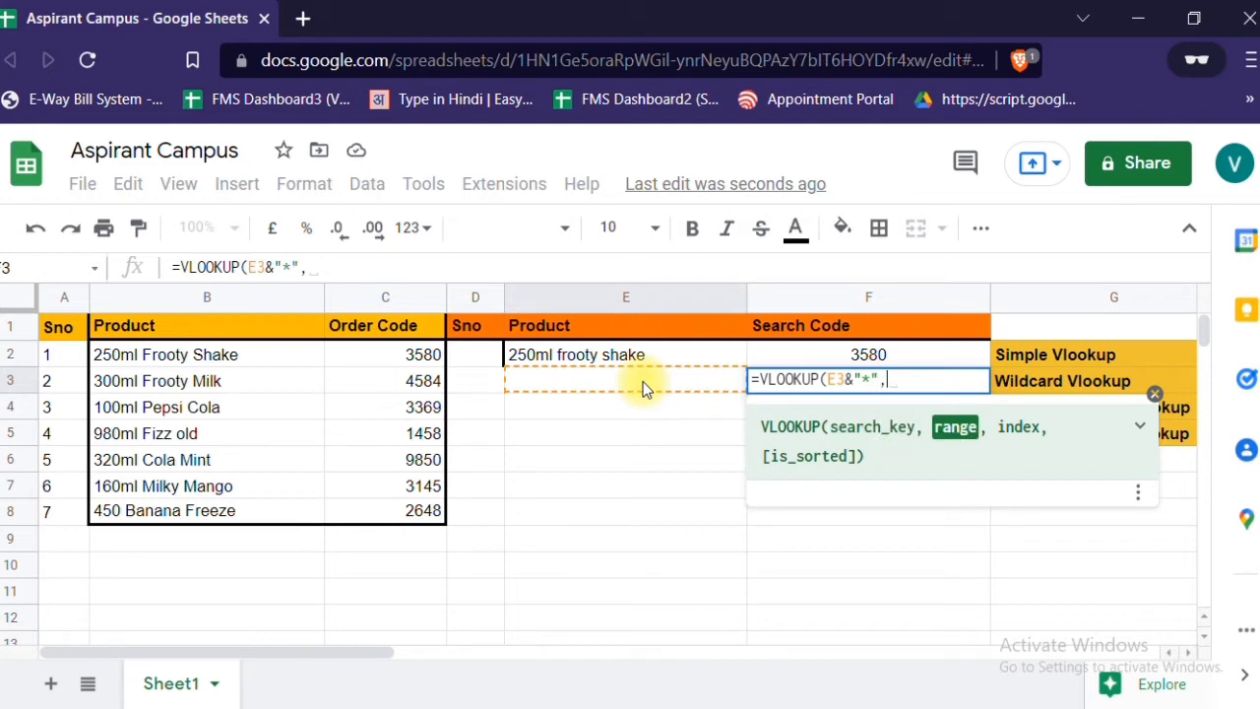
- Complete the F3 formula with range B2:C8, index 2 and exact match 0, and reject the suggested auto-fill
click(185, 359)
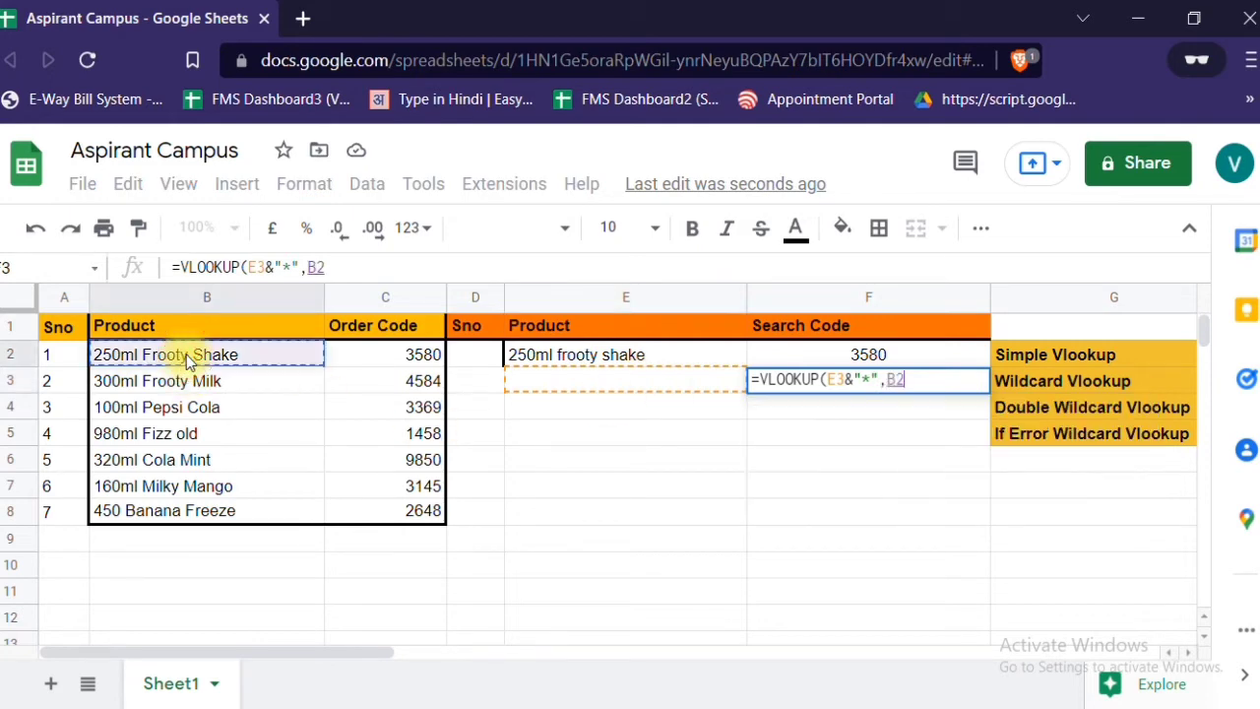
key(shift+Right)
key(shift+Down)
key(shift+Down)
key(shift+Down)
key(shift+Down)
key(shift+Down)
key(shift+Down)
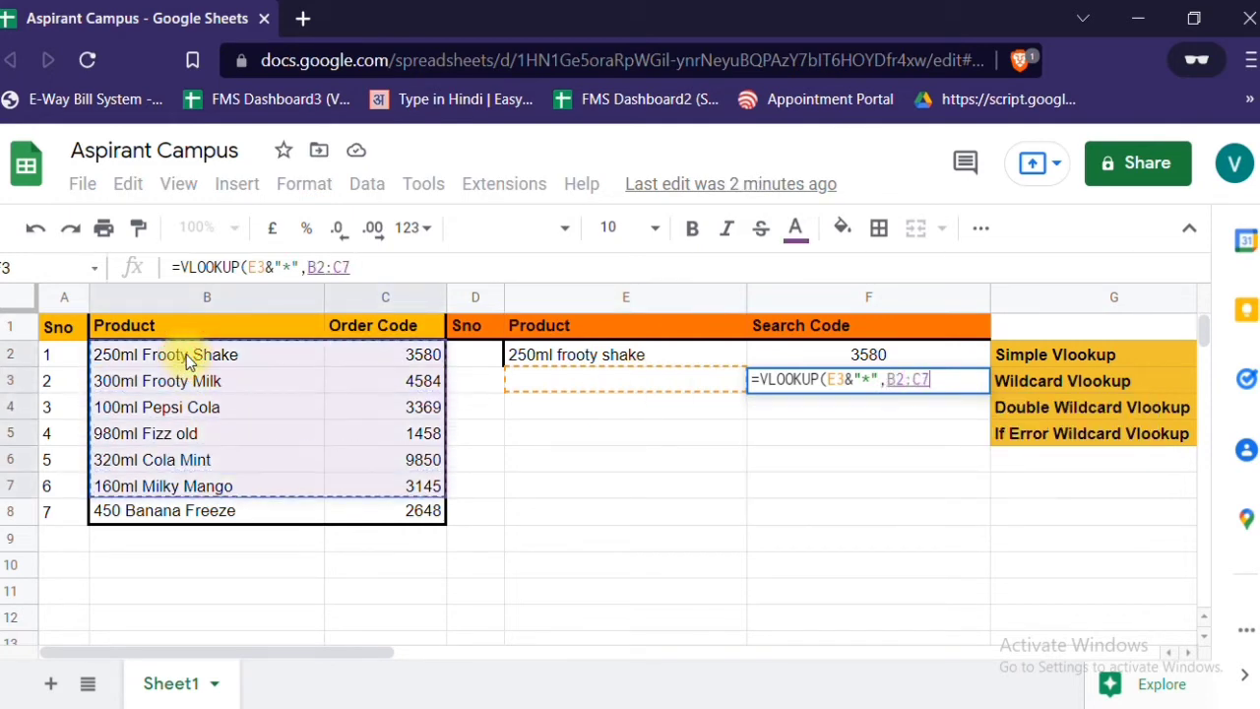
text(,)
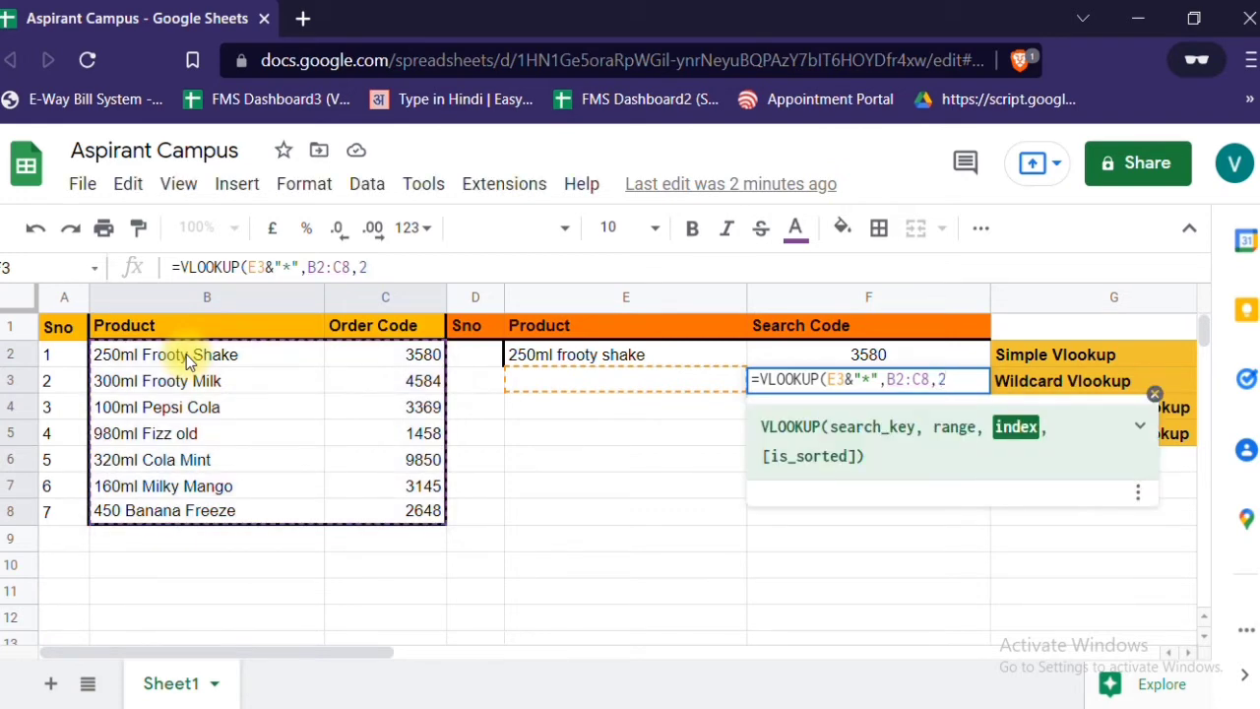
text(2,0))
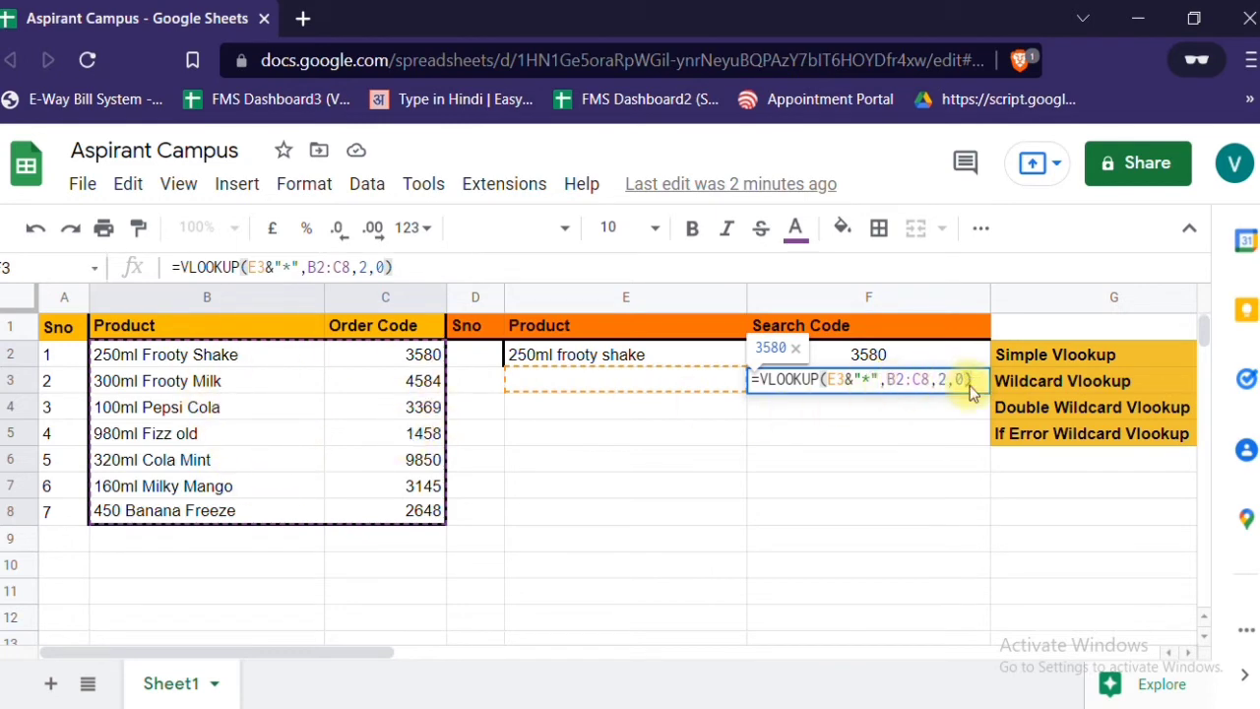
key(Return)
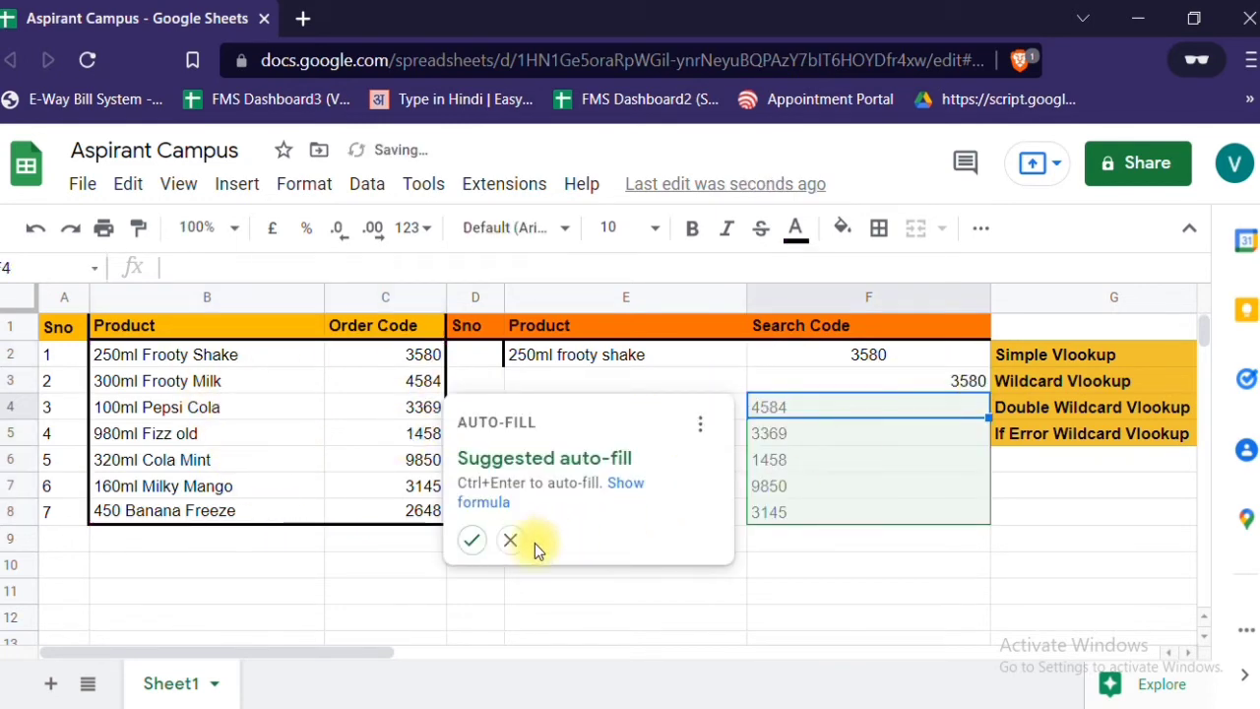
click(510, 540)
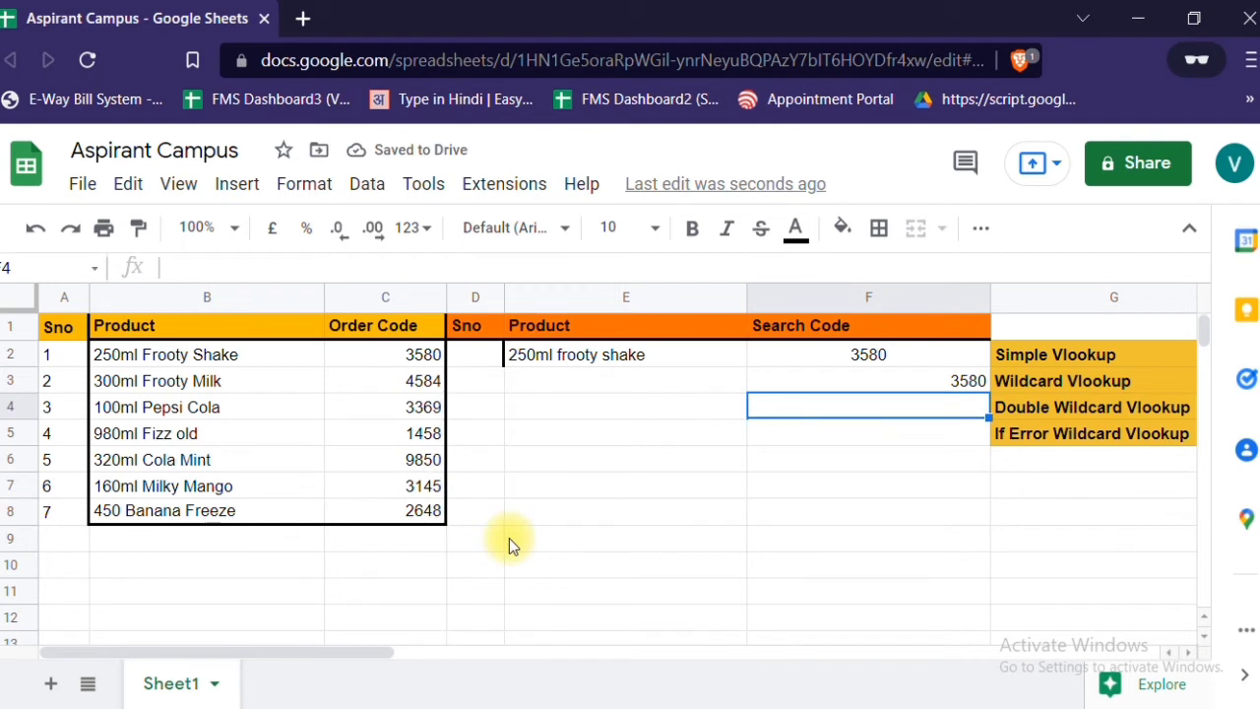
- Enter the partial product name "300ml" in E3 to test the wildcard lookup in F3
click(907, 383)
key(Left)
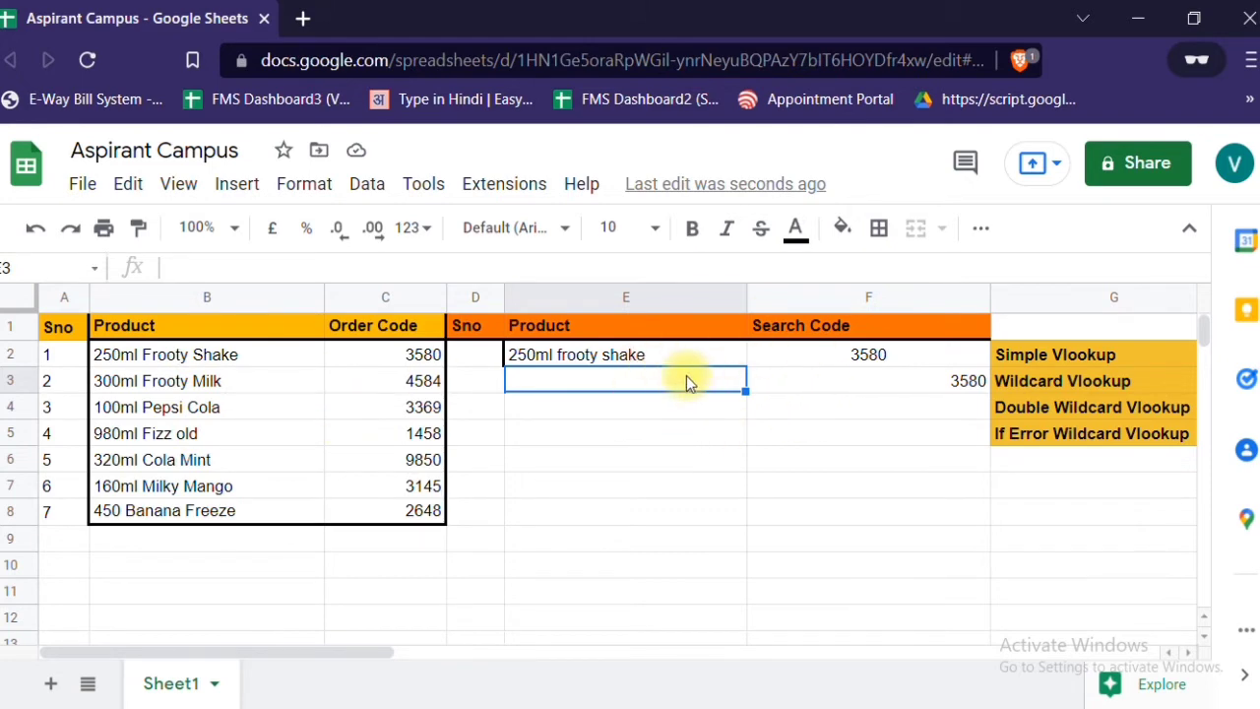
click(939, 381)
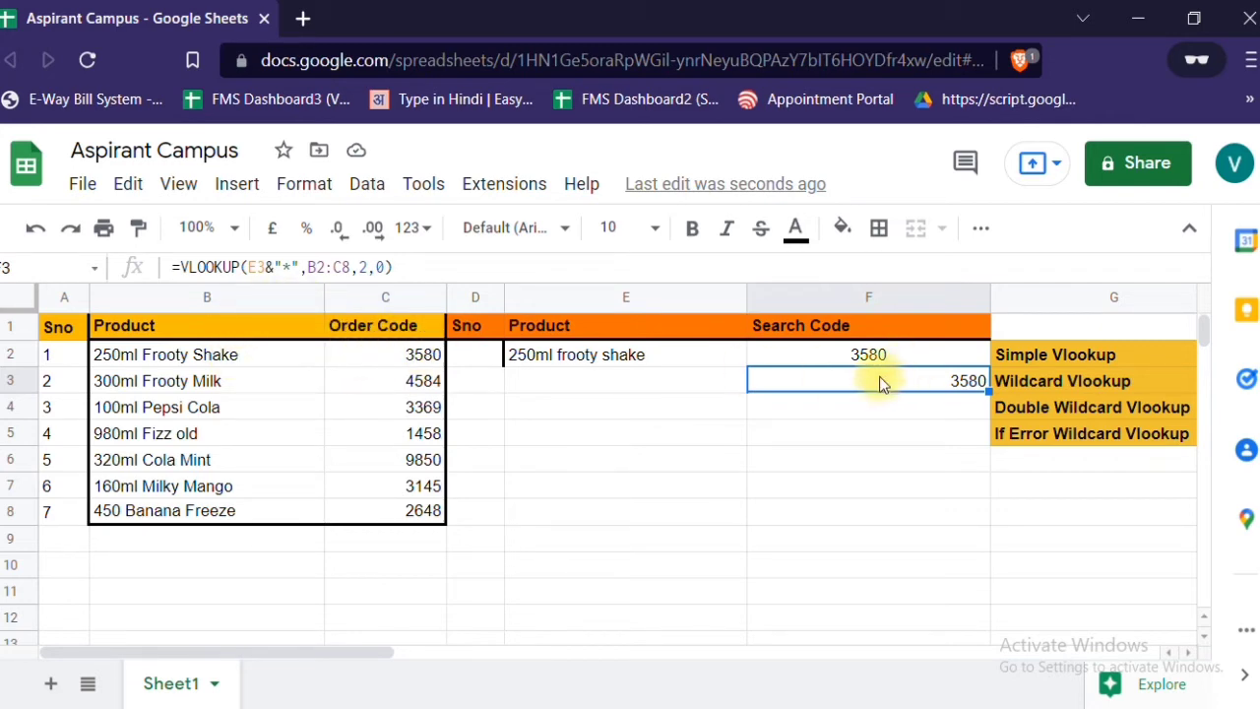
click(600, 387)
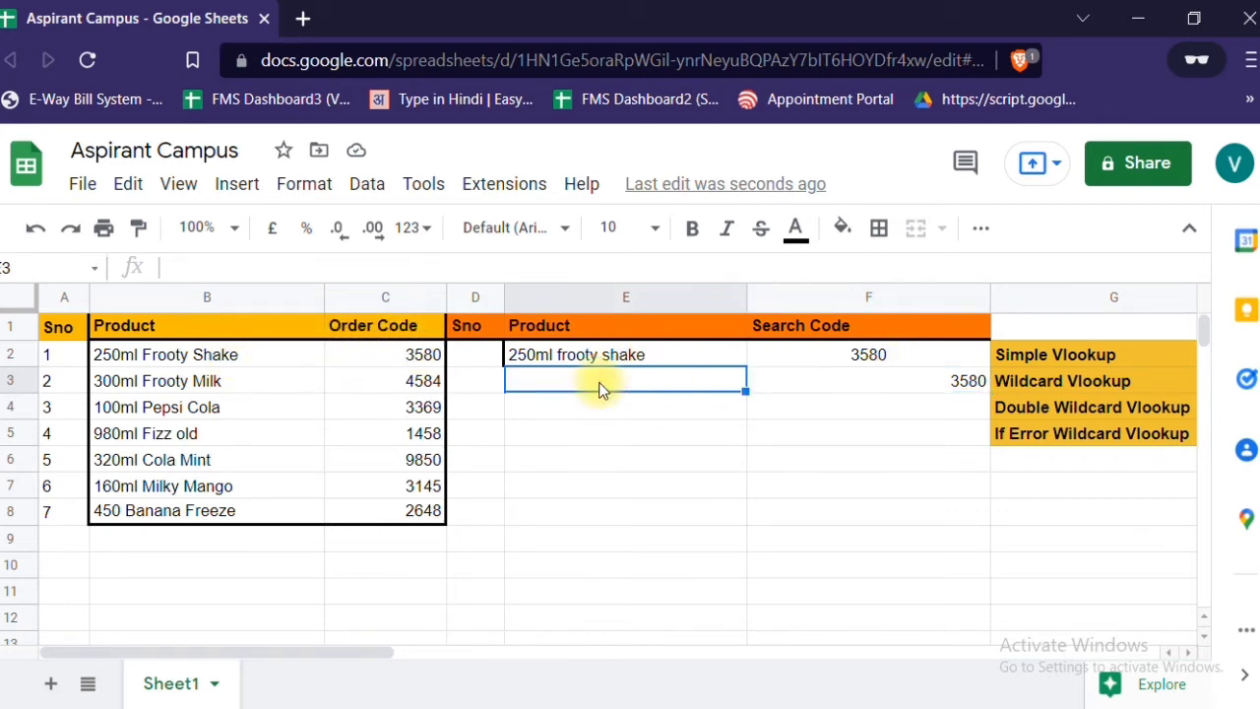
text(300ml)
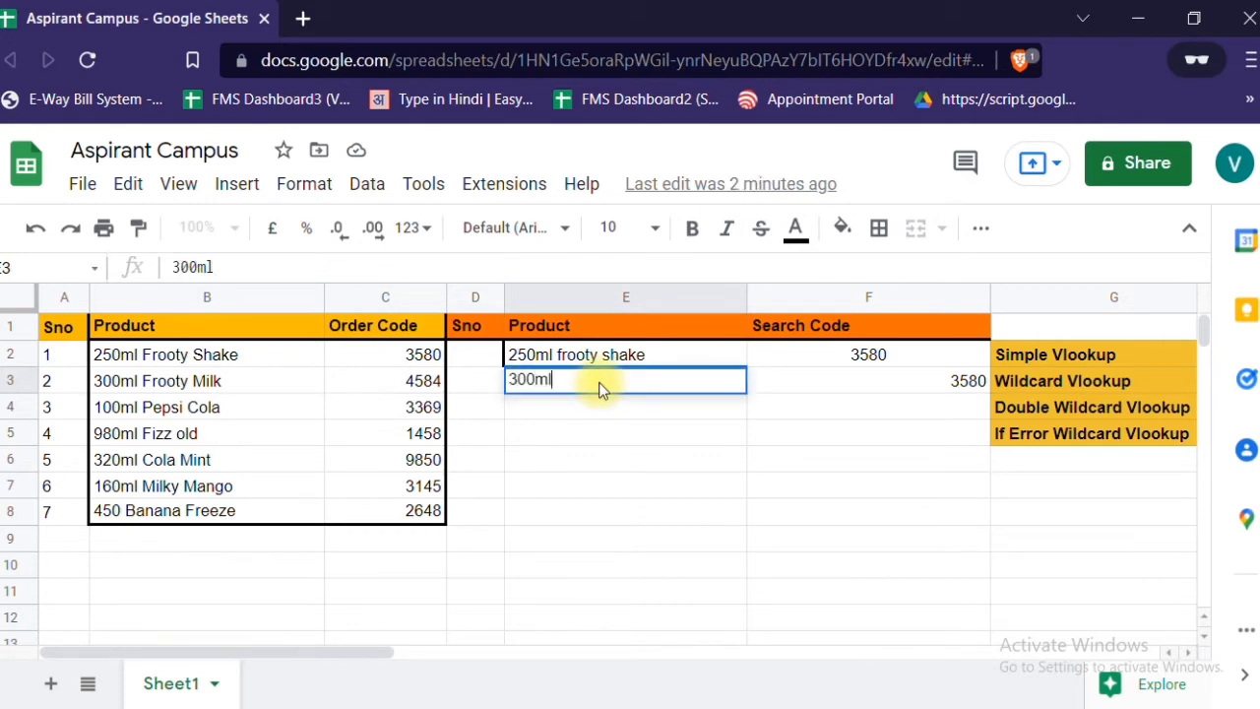
key(Return)
click(600, 384)
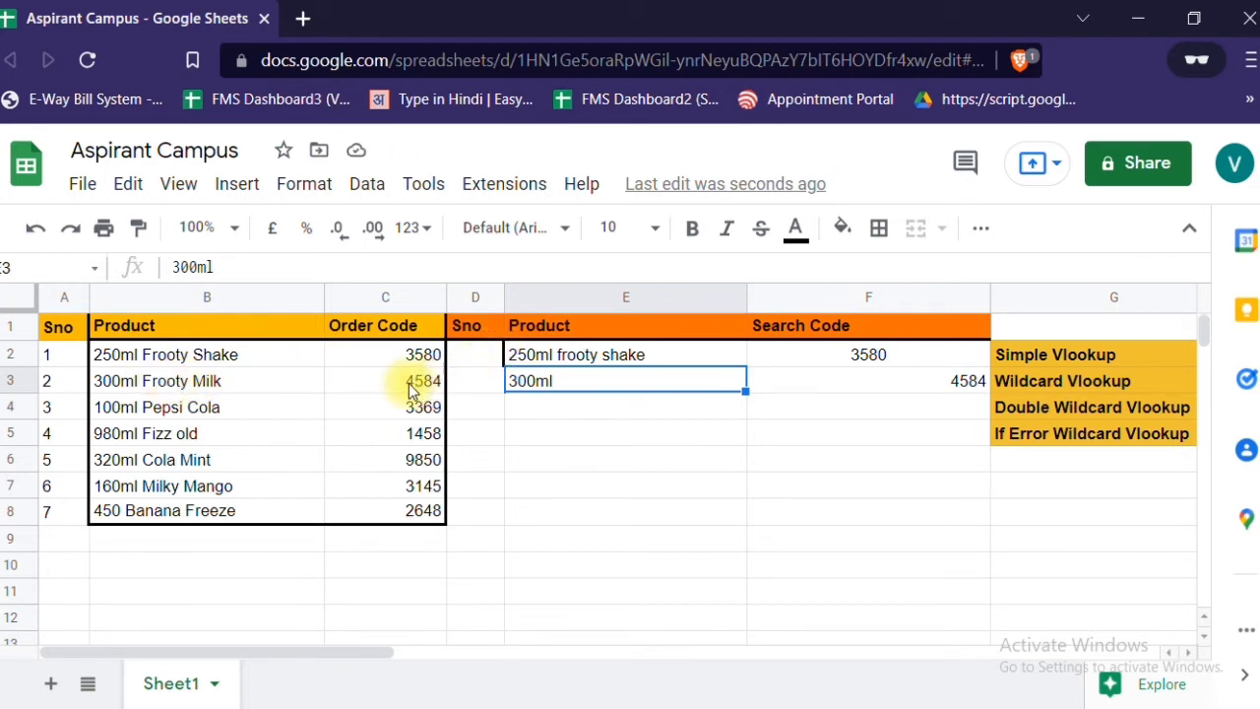
- Replace the entry in E3 with "100ml" and check the wildcard lookup formula in F3
text(100ml)
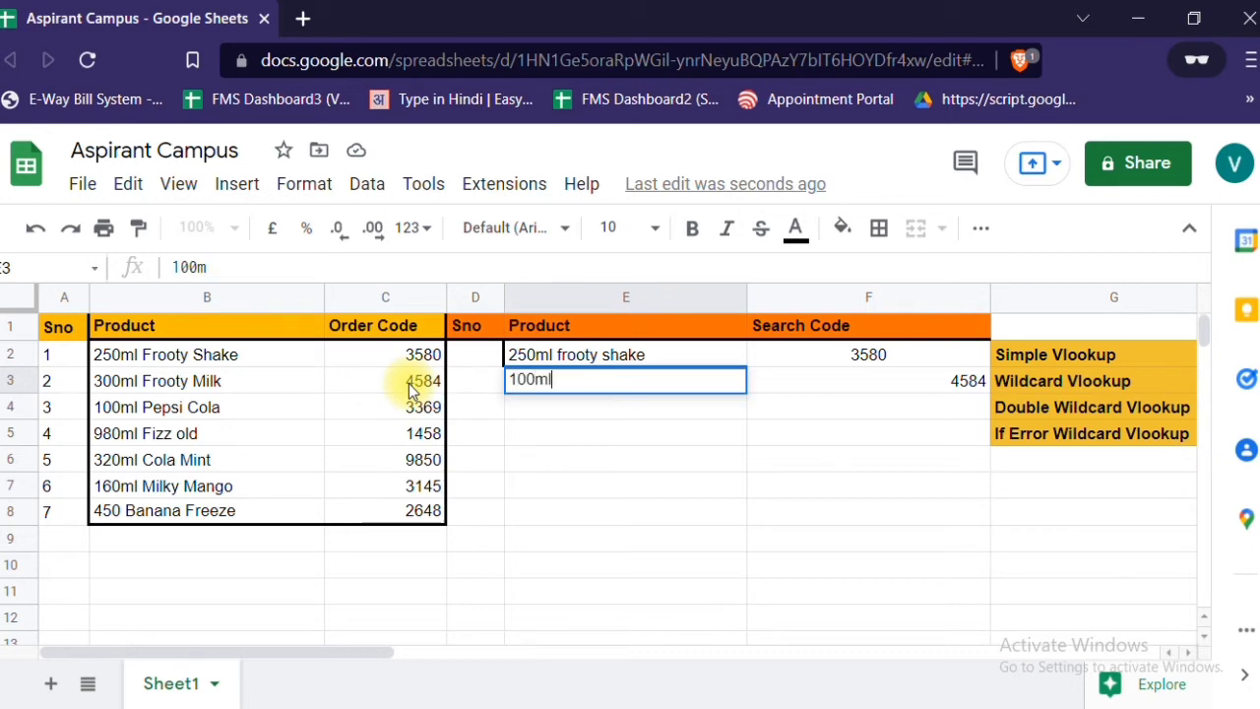
key(Return)
key(Up)
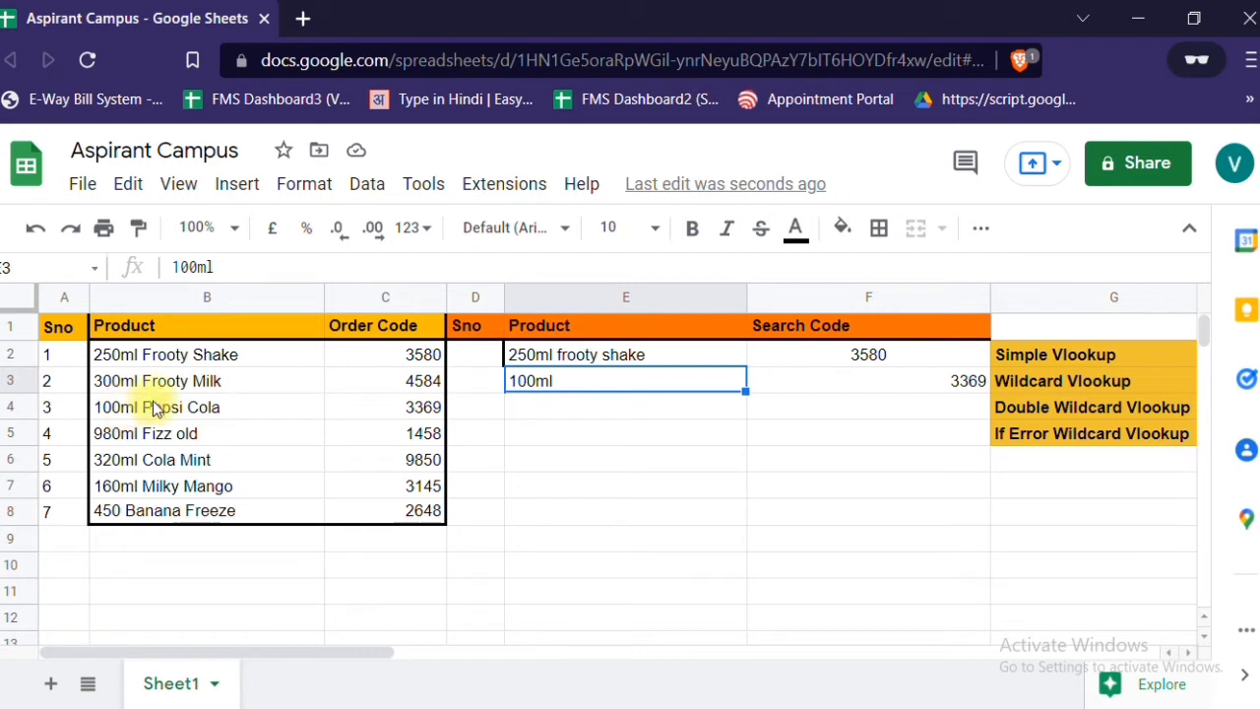
click(896, 383)
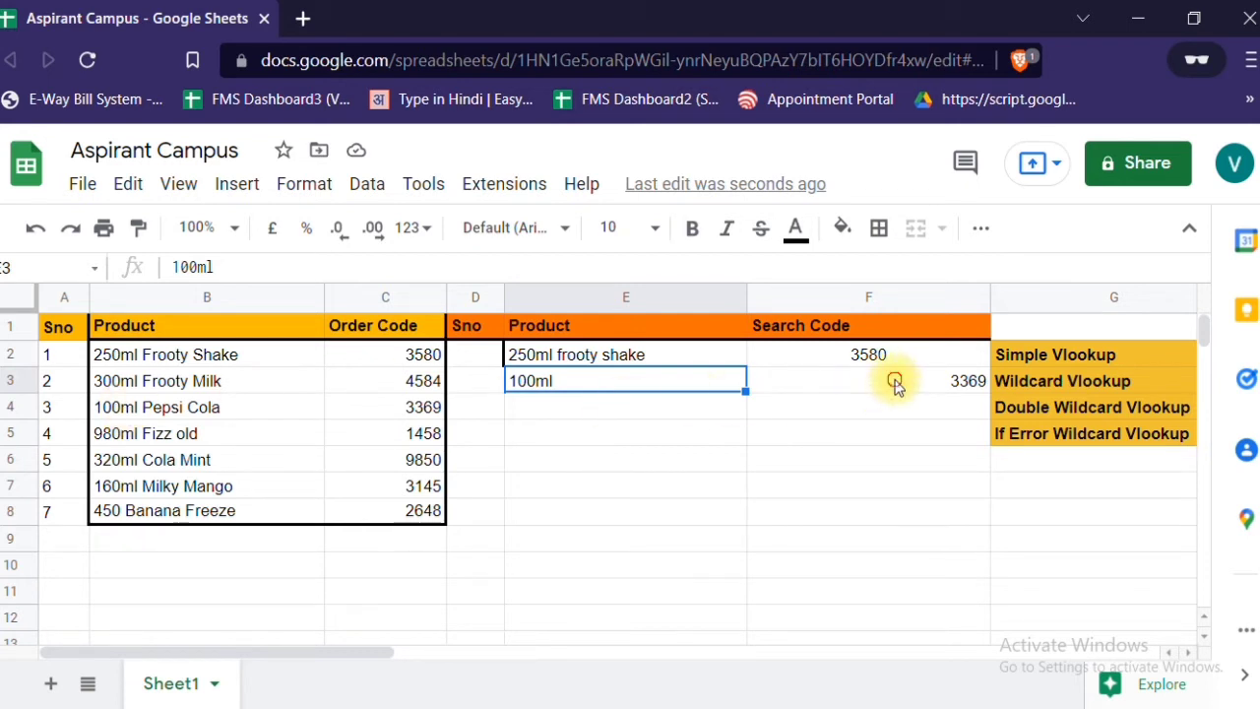
click(635, 380)
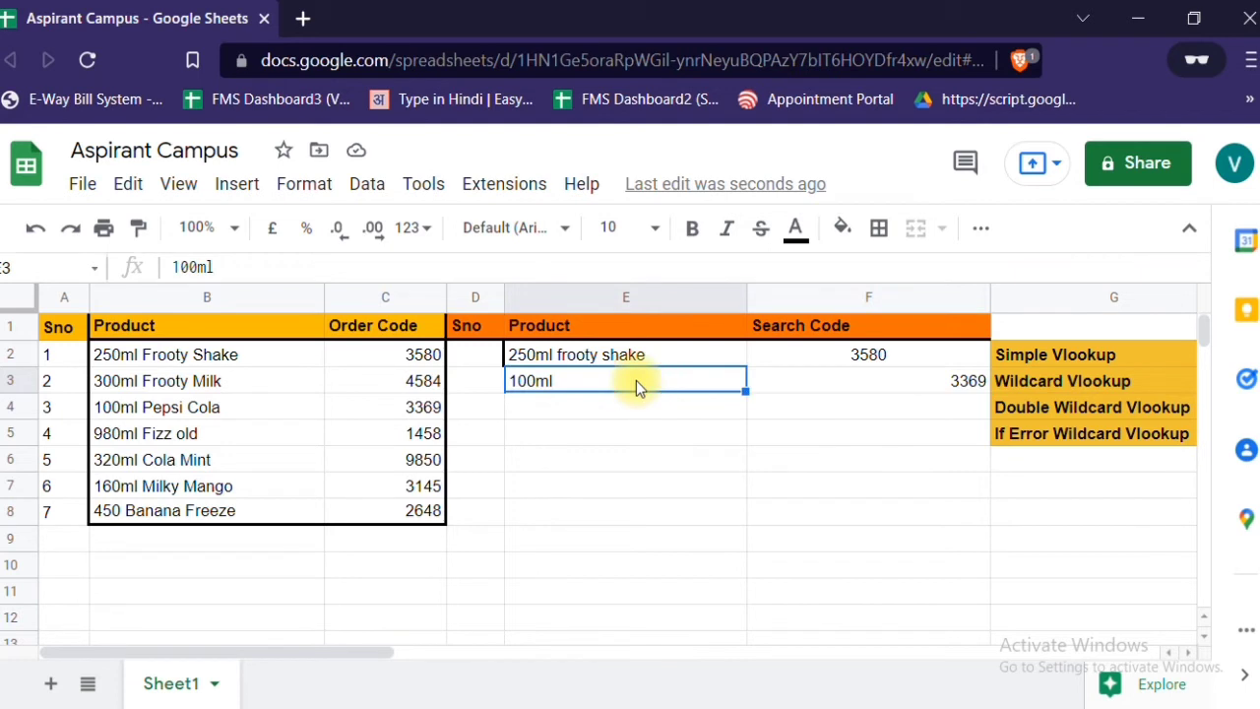
- Change the product name in B3 to "250ml Frooty Milk" so that two products share the same size
double_click(117, 384)
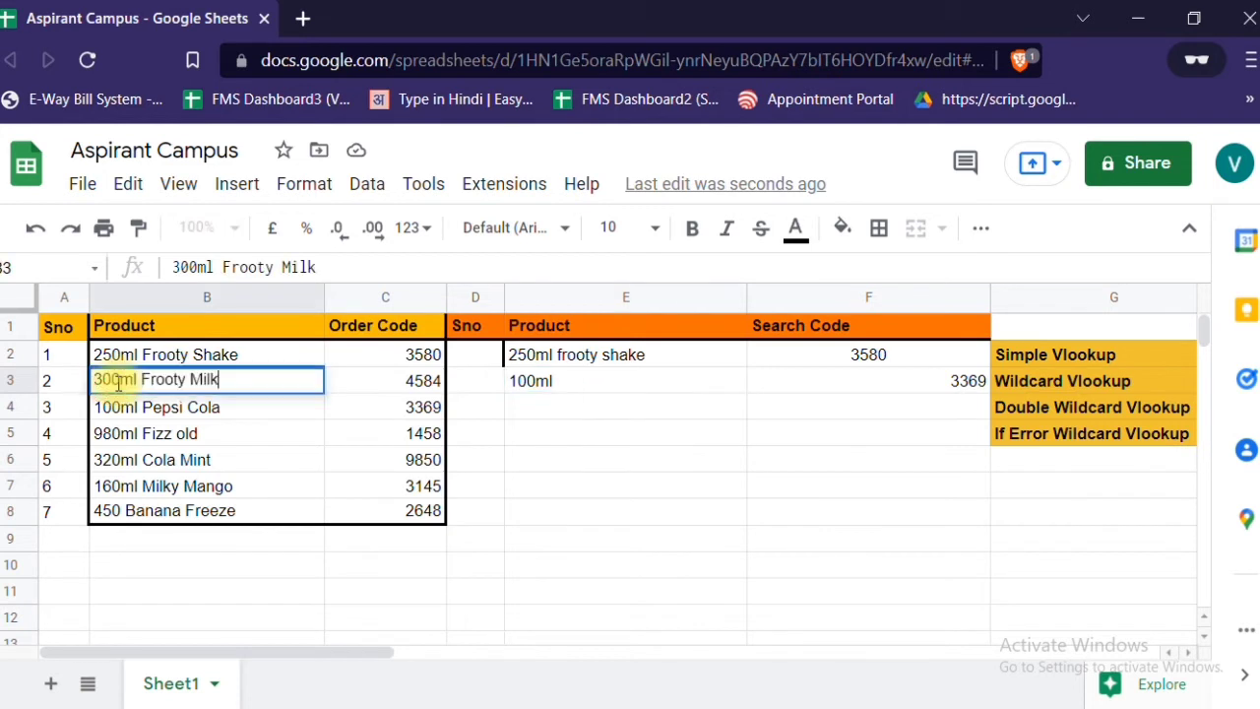
key(Left)
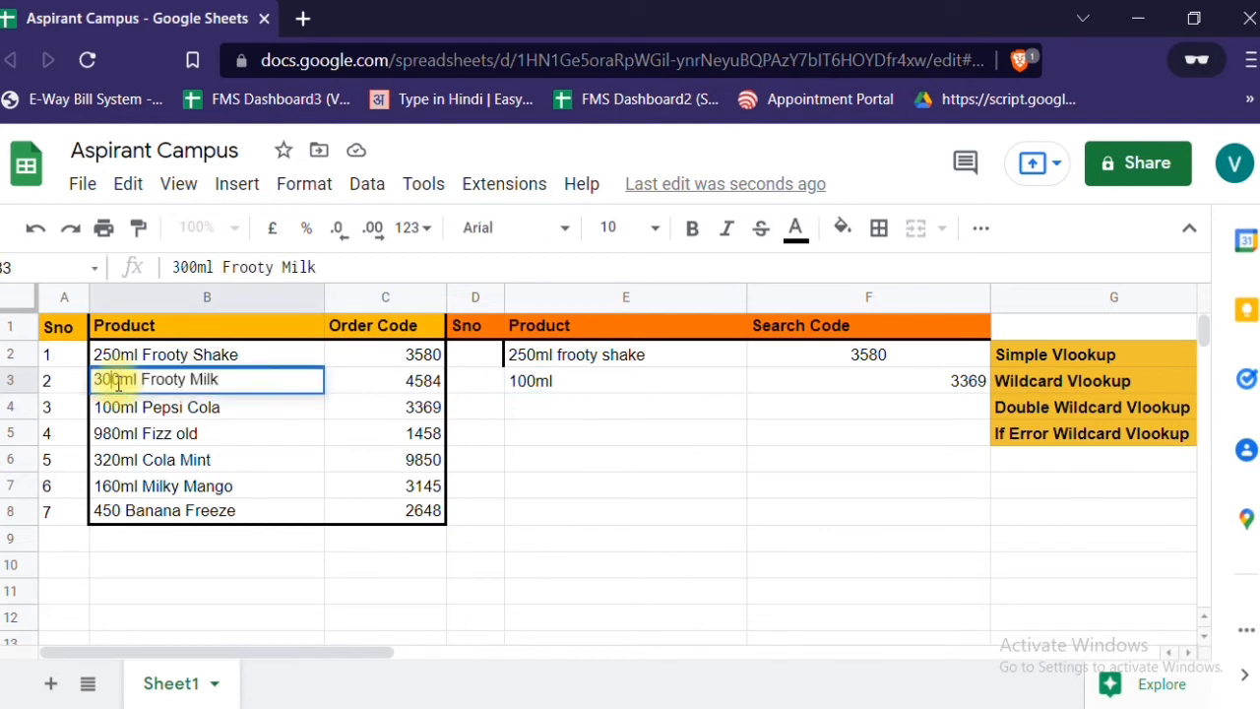
key(Delete)
key(Delete)
text(25)
key(Return)
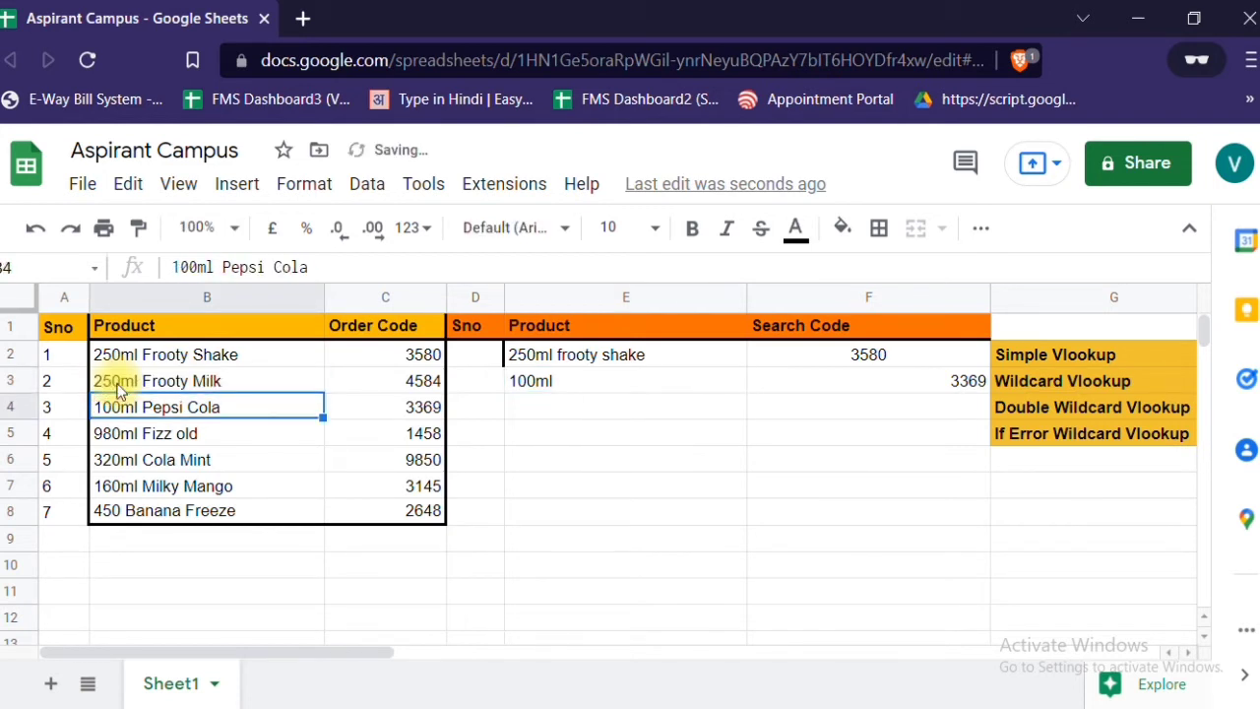
- Replace the lookup entry in E3 with "250ml" to test the wildcard lookup on the duplicated size
click(119, 389)
key(Right)
key(Right)
key(Right)
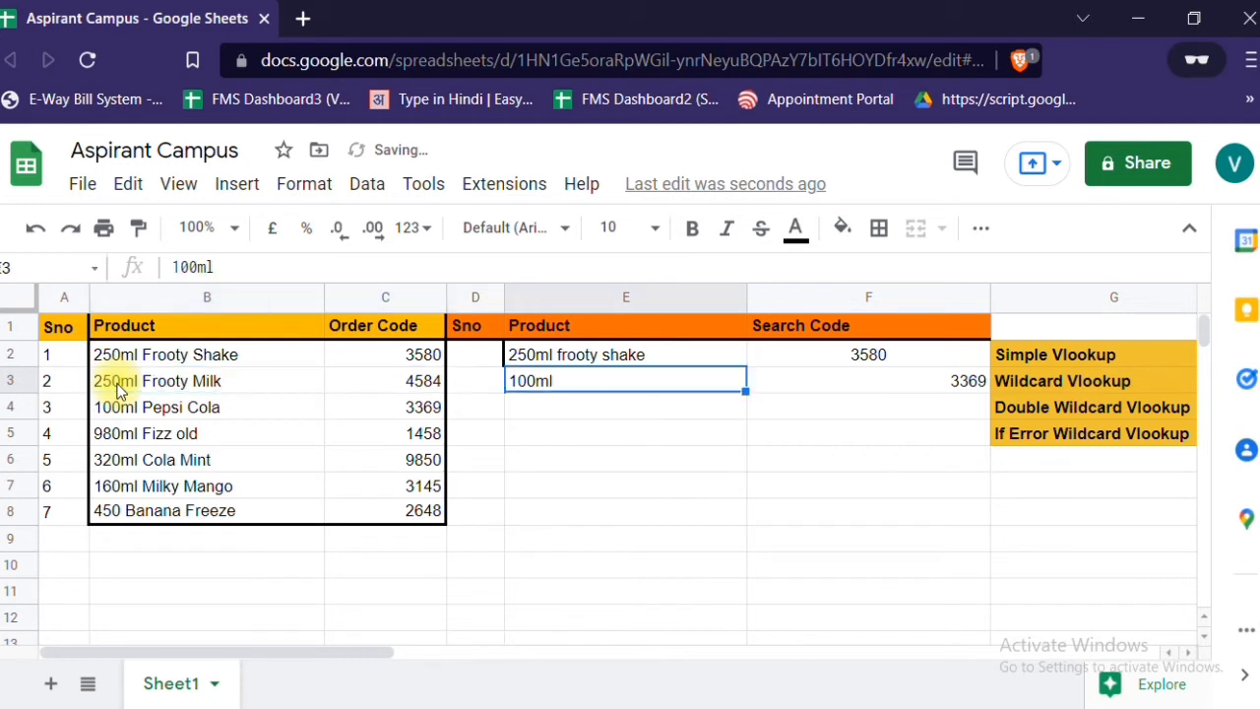
text(250ml)
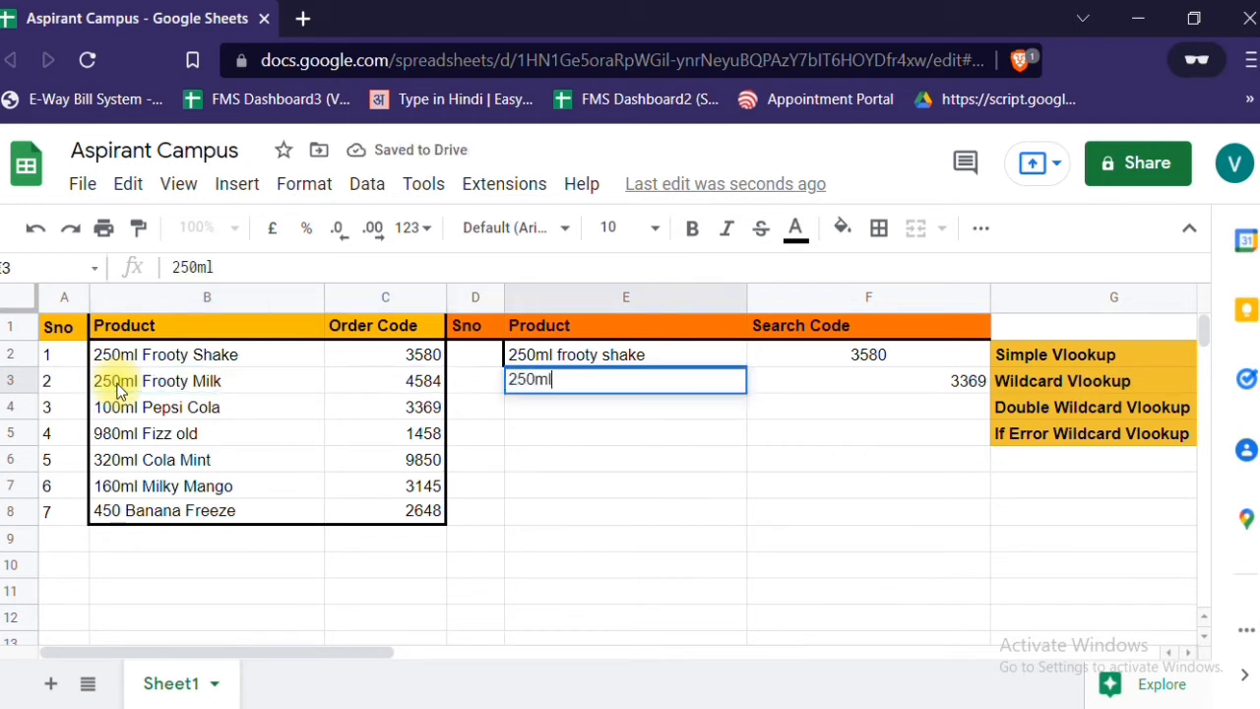
key(Return)
key(Up)
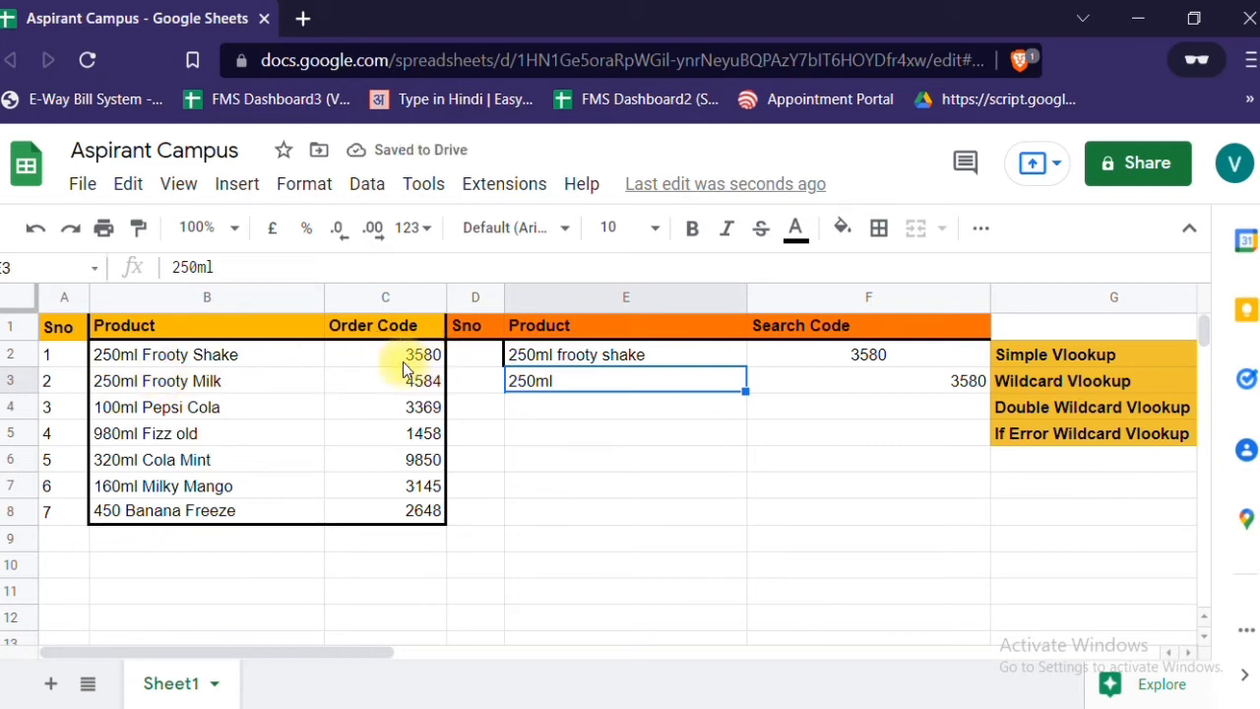
- Extend the entry in E3 to "250ml frooty milk" and check the wildcard lookup in F3
double_click(576, 388)
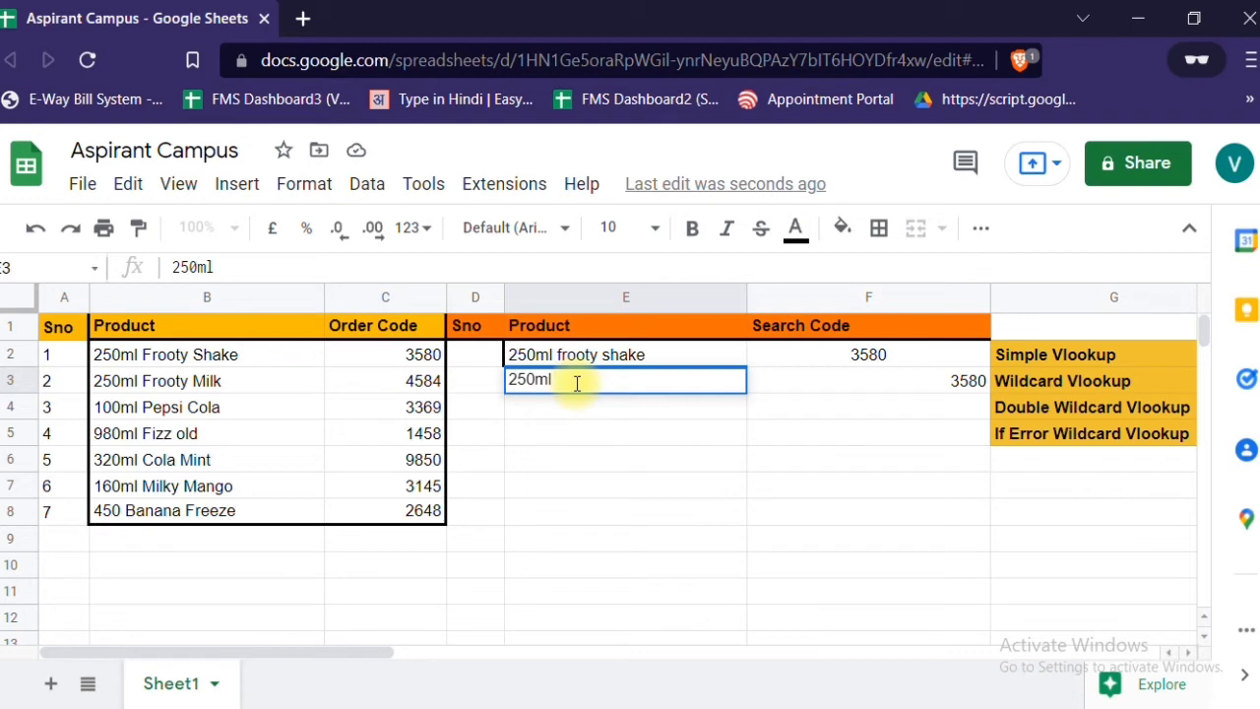
text(frooty milk)
key(Return)
click(575, 383)
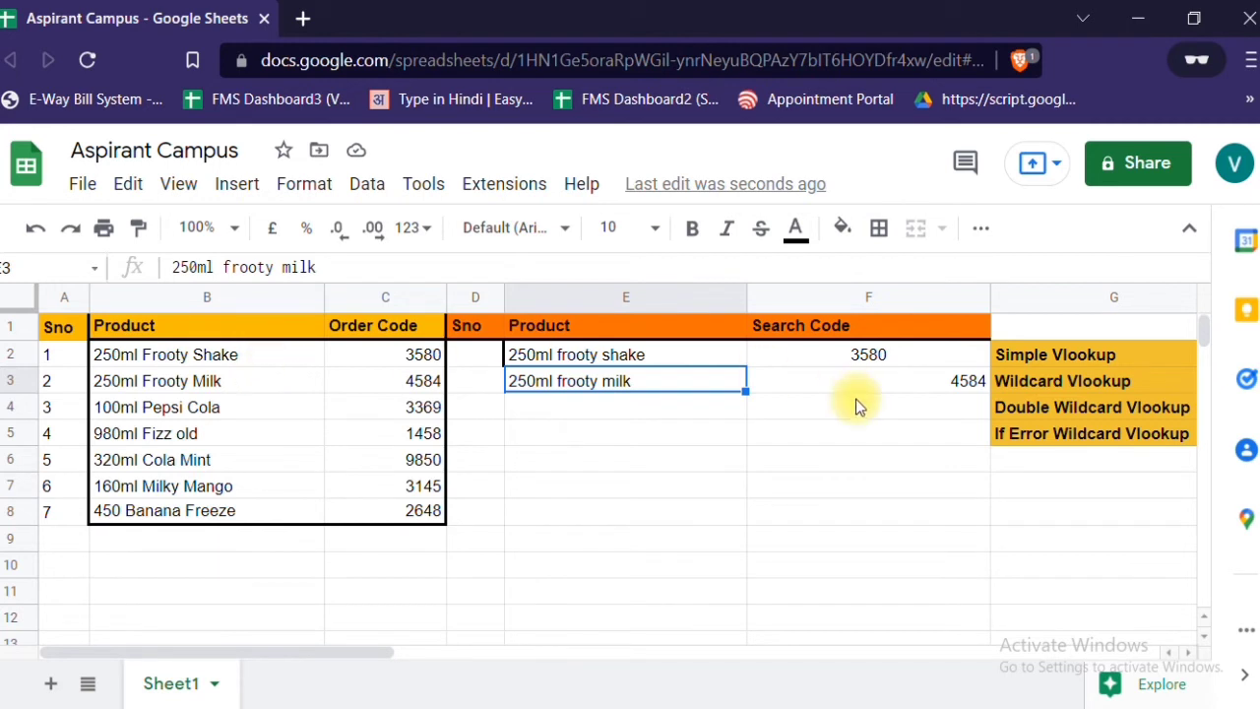
click(881, 384)
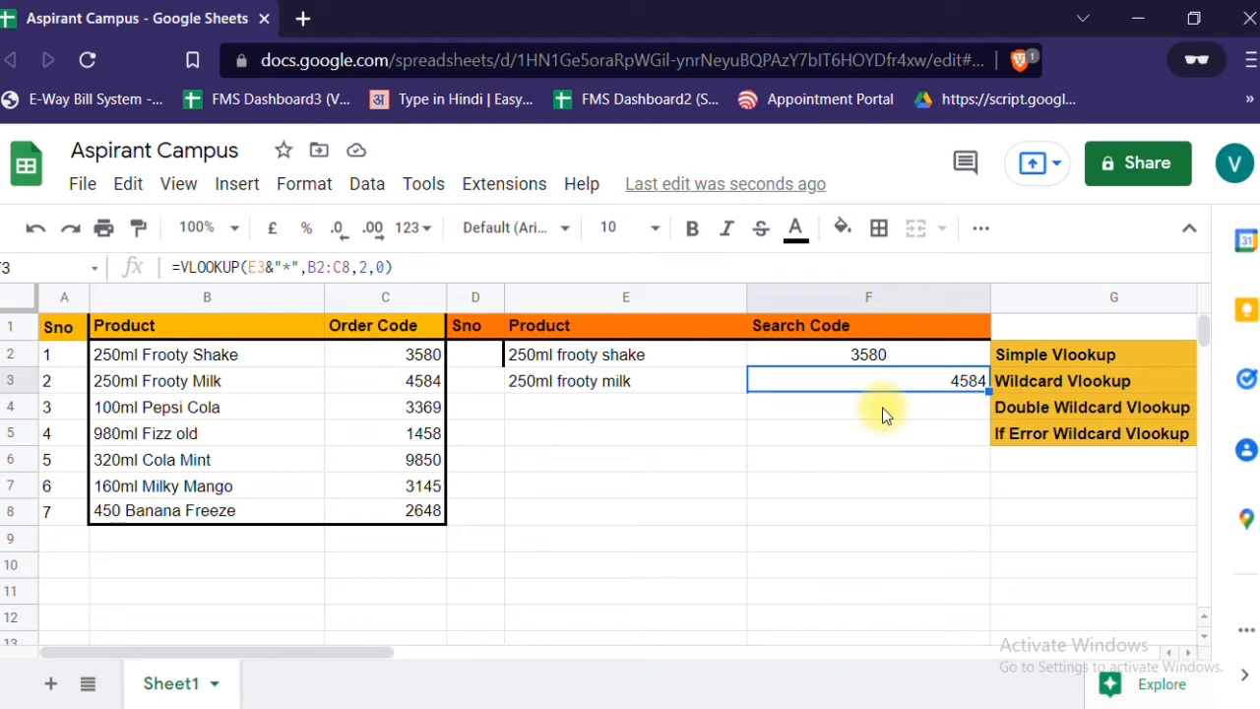
- Start a VLOOKUP formula in F4 with the double wildcard search key "*"&E4&"*"
click(882, 407)
text(=)
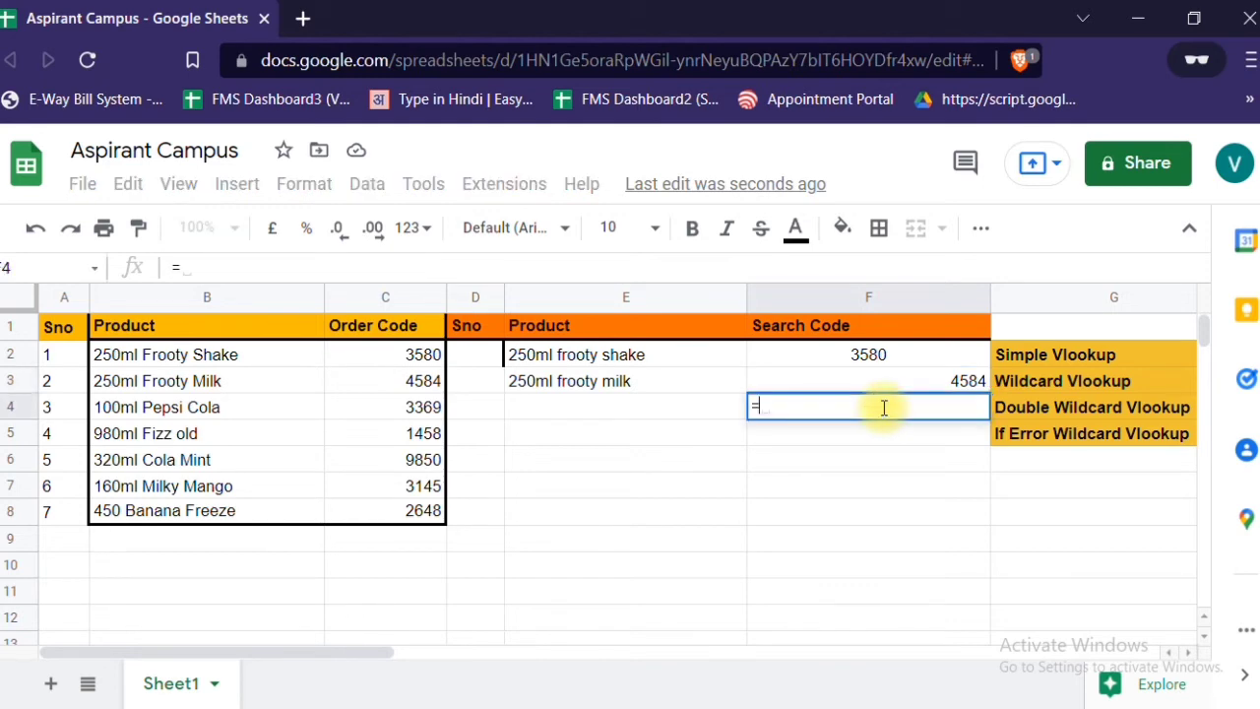
text(vloo)
key(Tab)
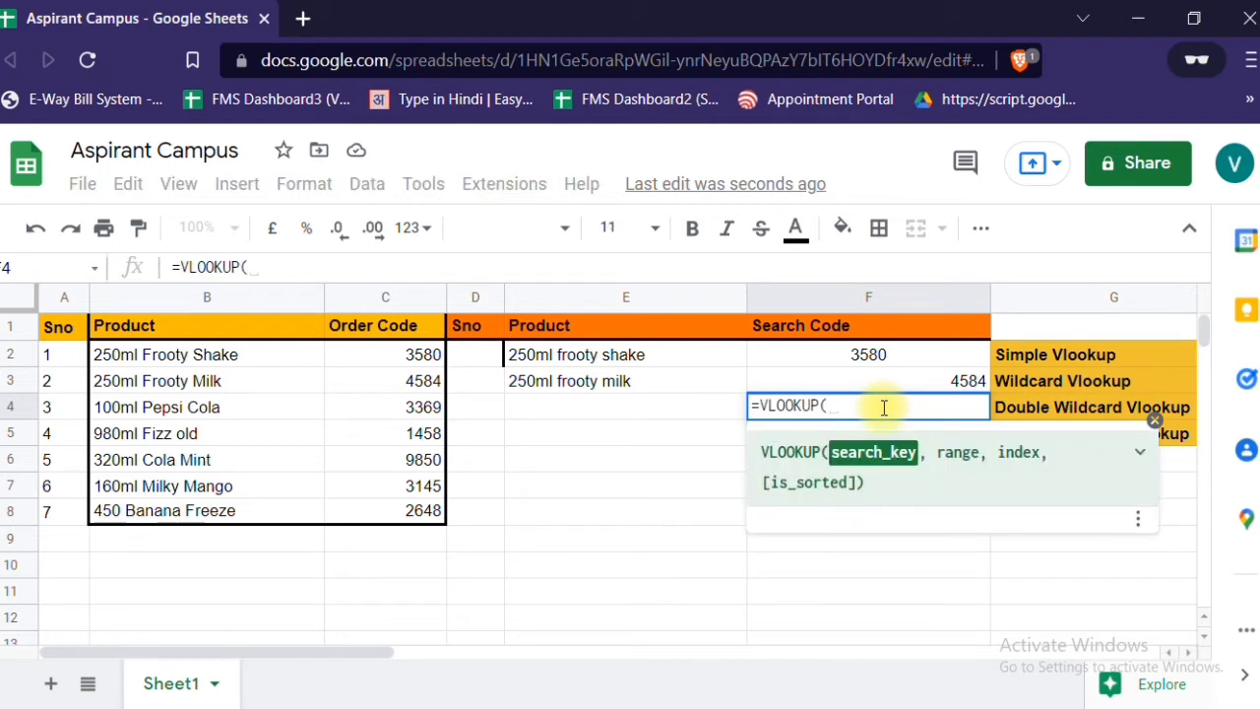
text(")
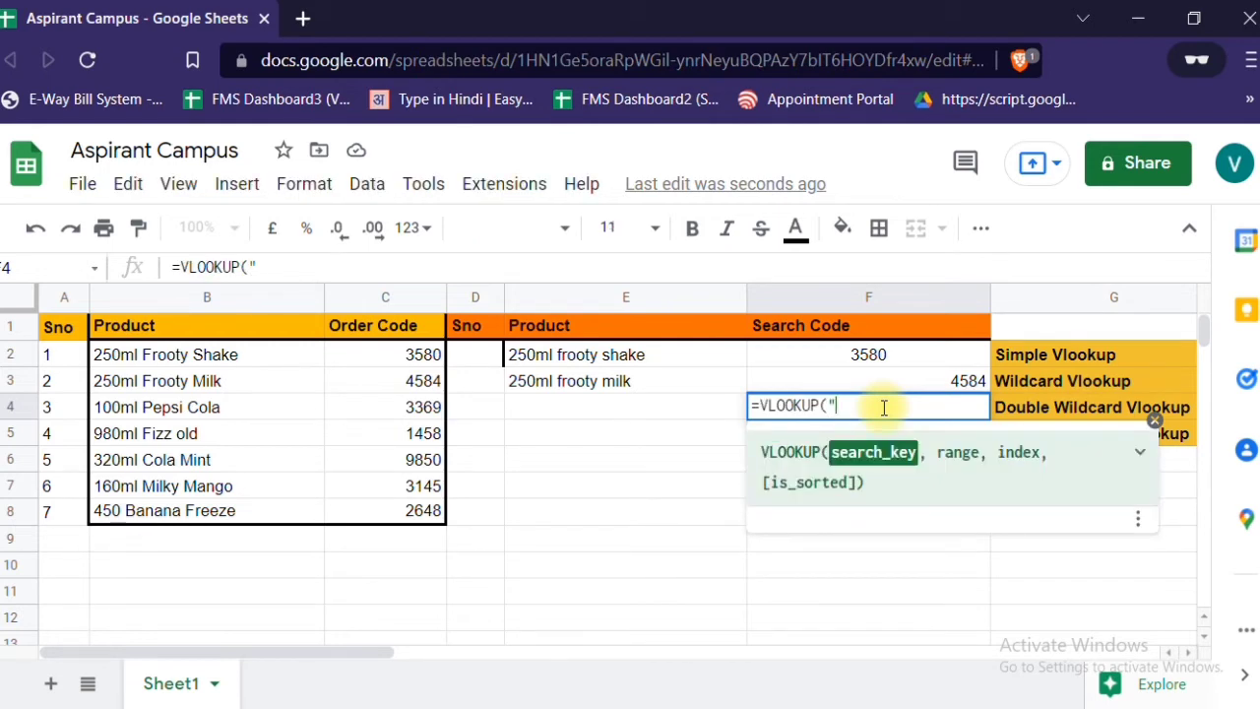
text(*"&)
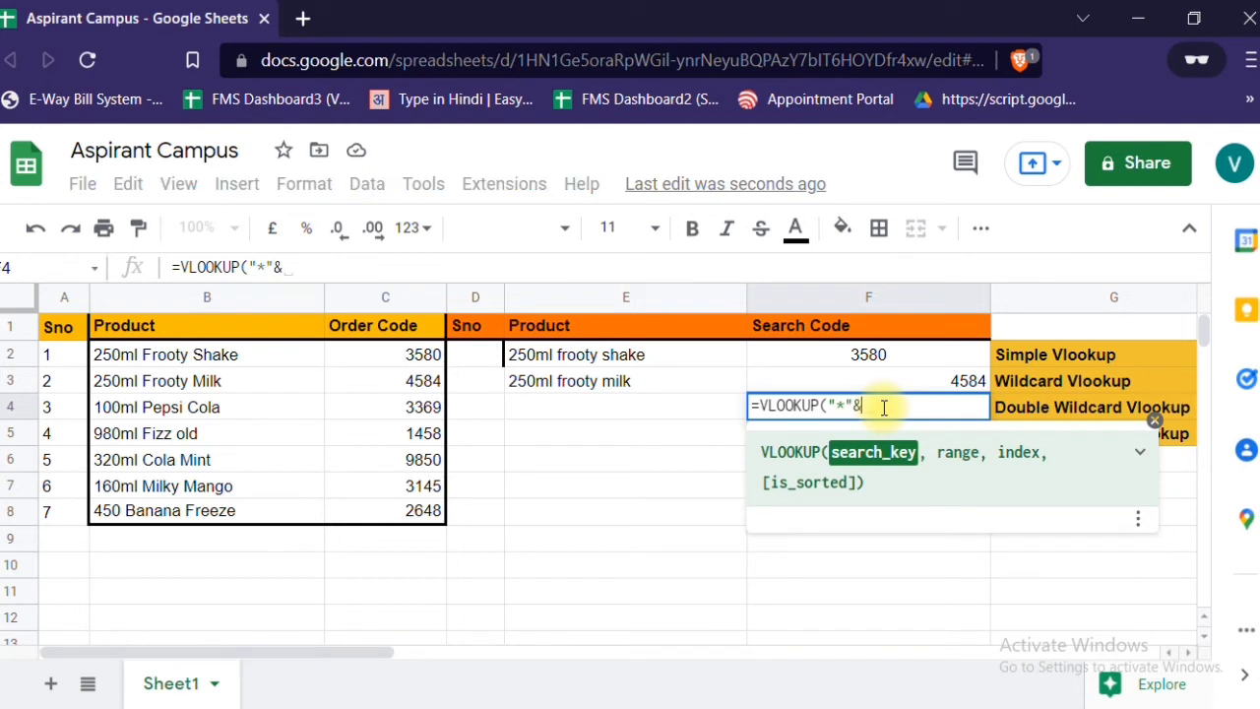
click(707, 408)
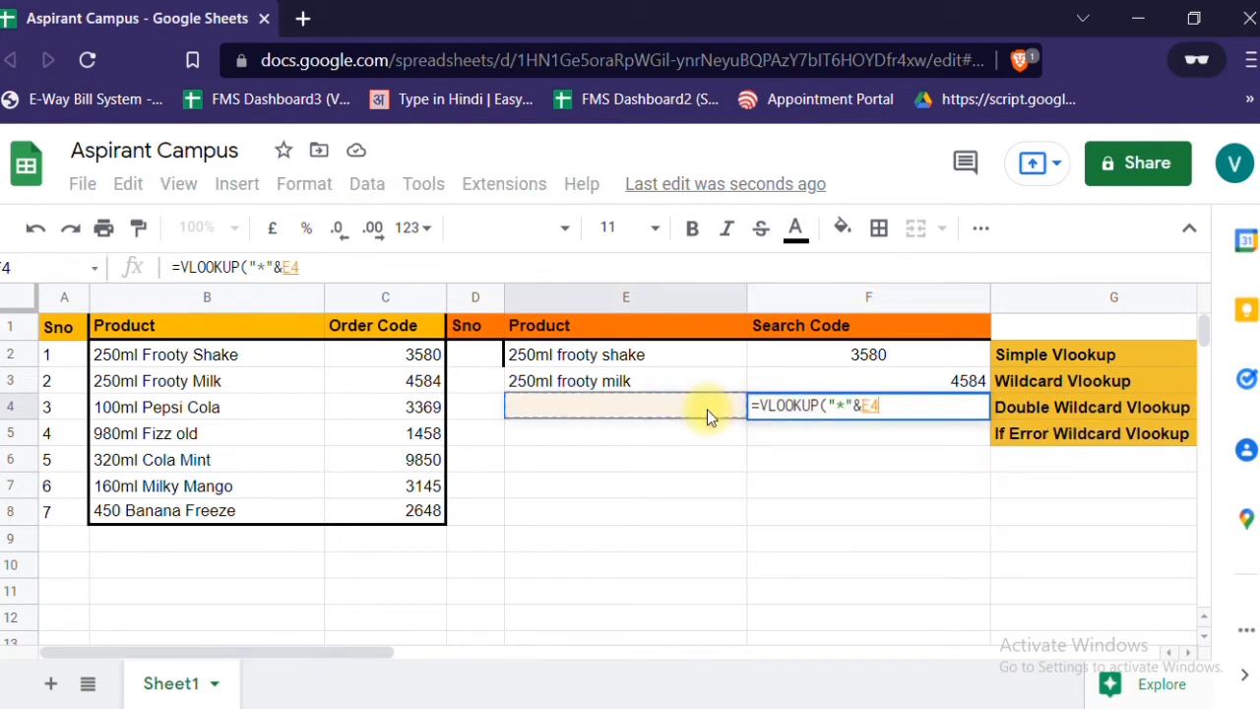
text(&)
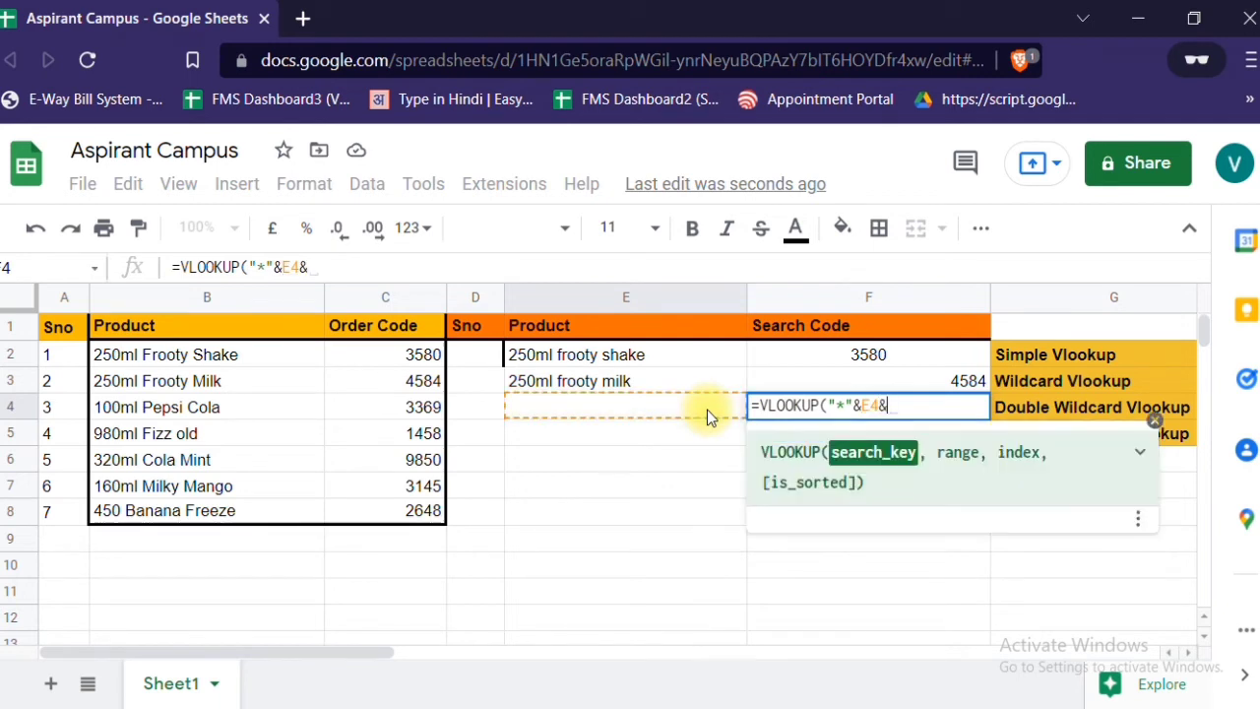
text("*)
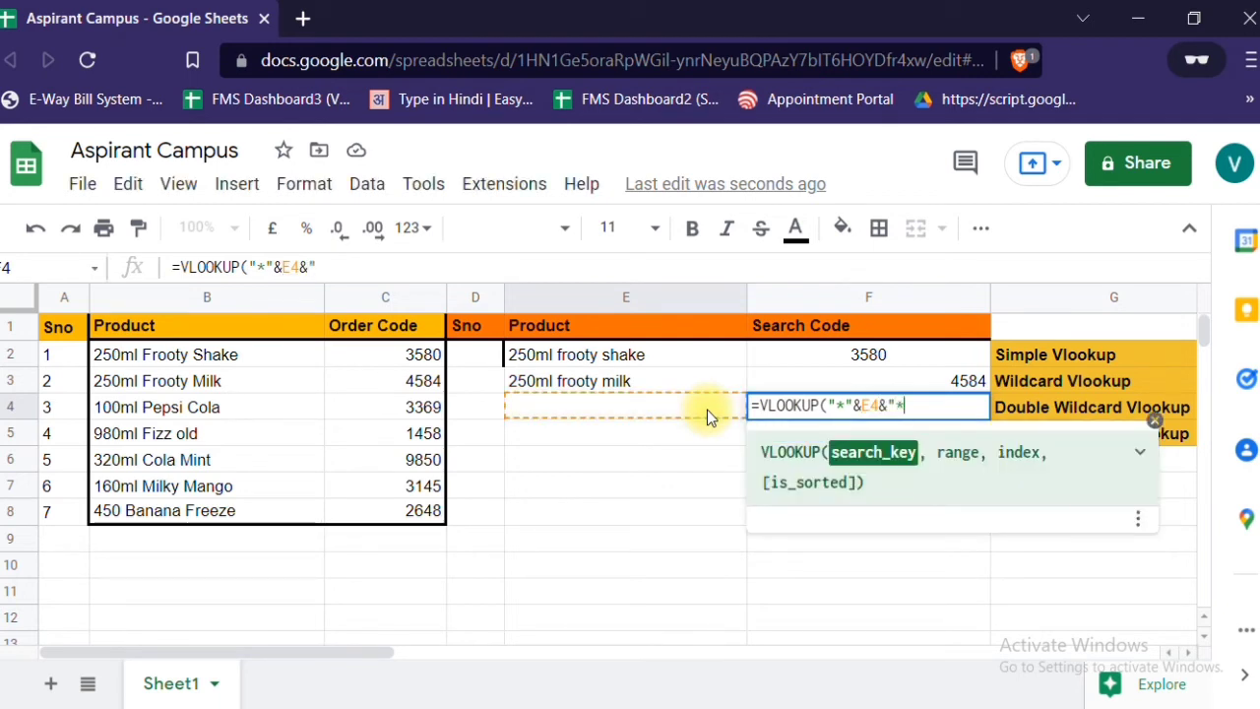
text(")
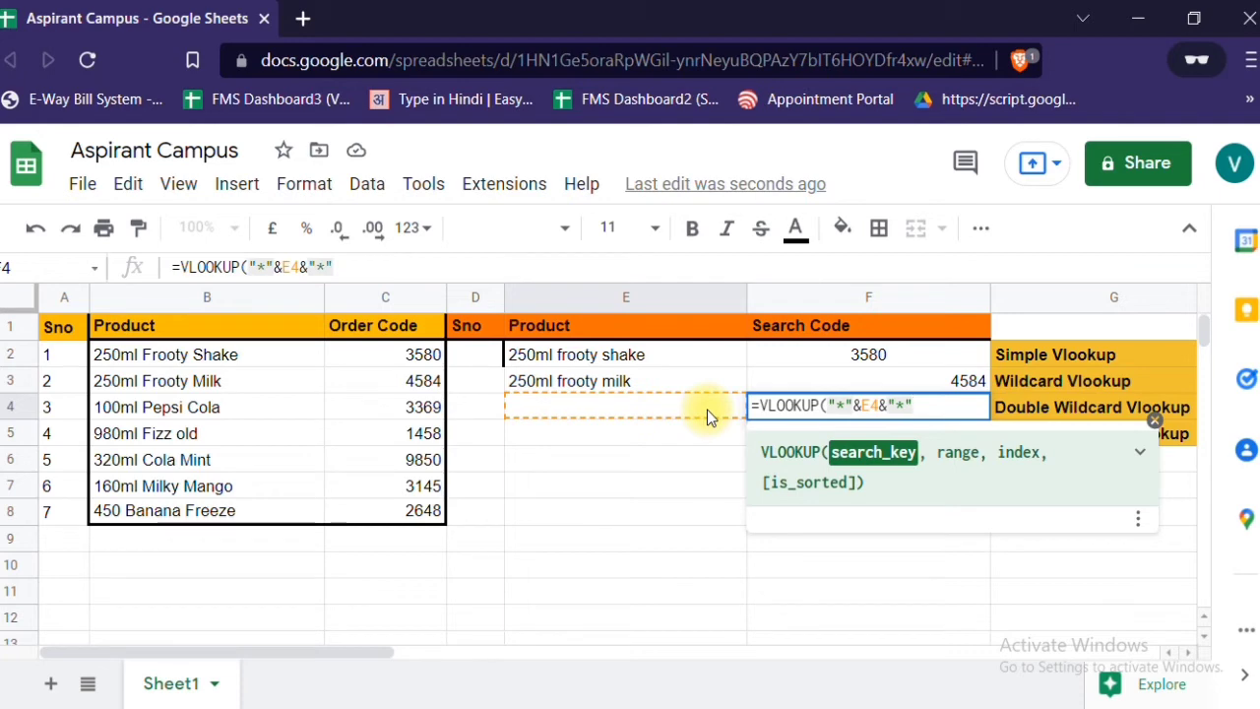
text(,)
- Complete the F4 VLOOKUP with range B2:C8, column index 2 and exact match 0
click(194, 357)
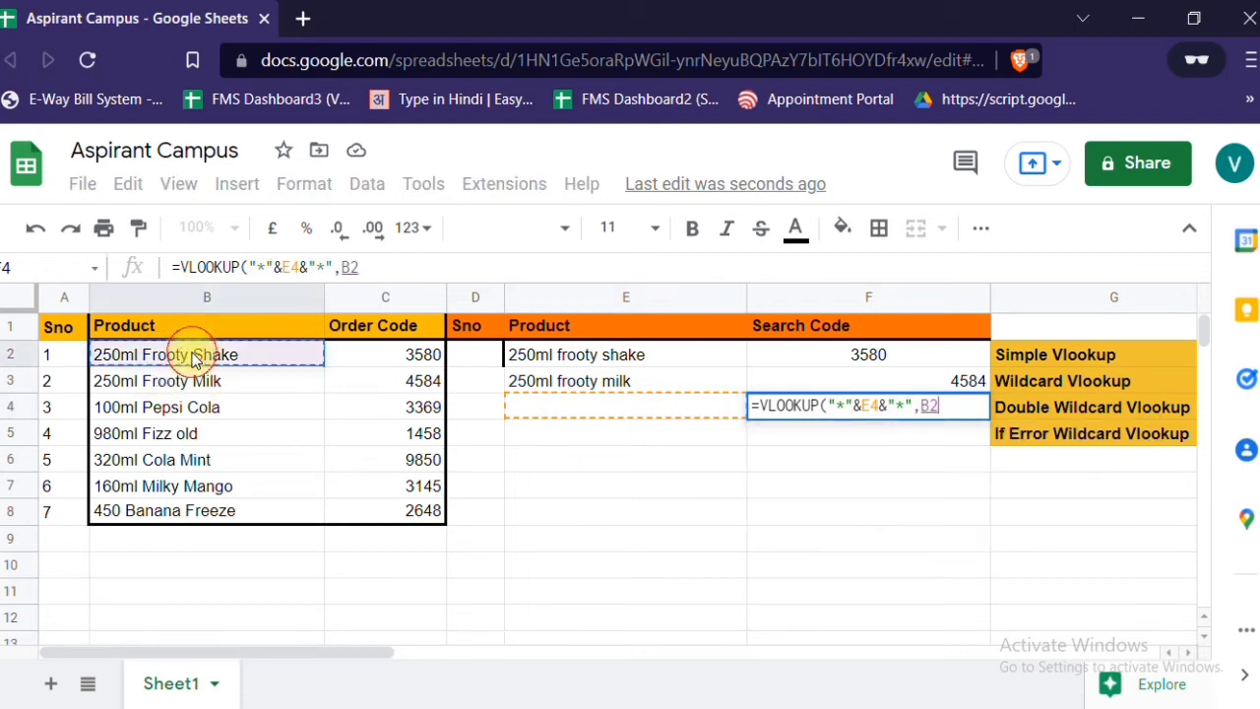
key(shift+Right)
key(shift+Down)
key(shift+Down)
key(shift+Down)
key(shift+Down)
key(shift+Down)
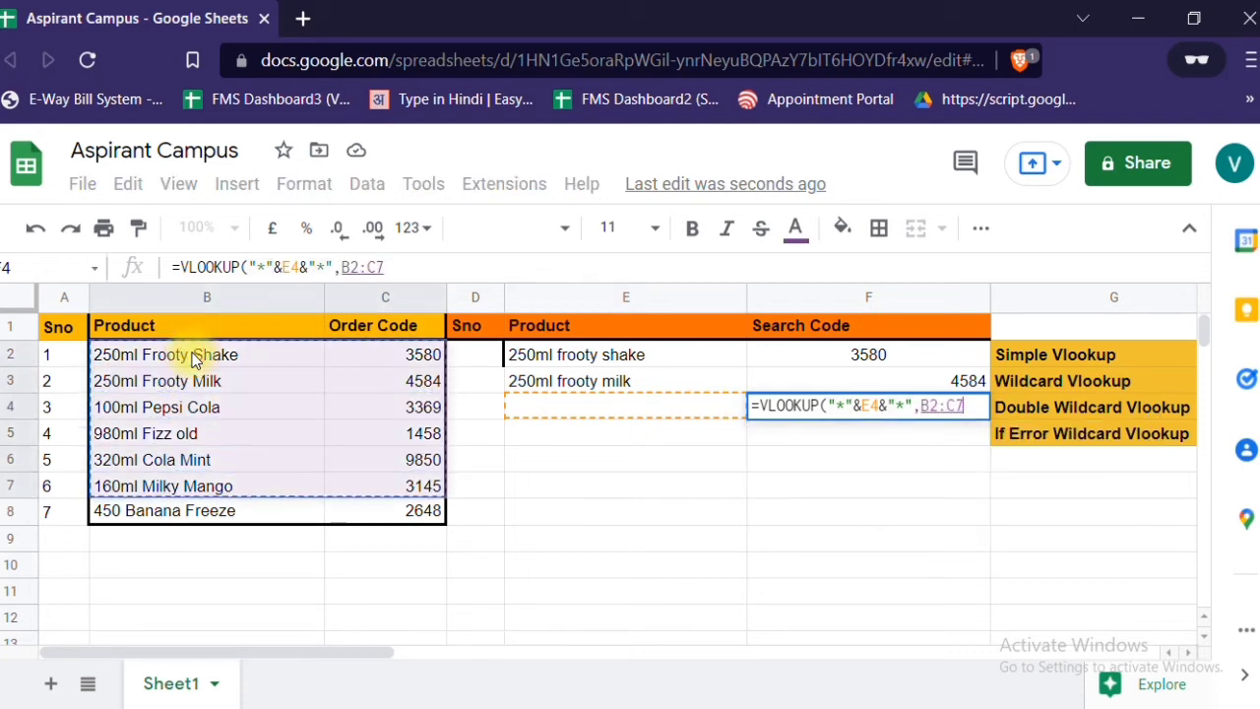
key(shift+Down)
text(,)
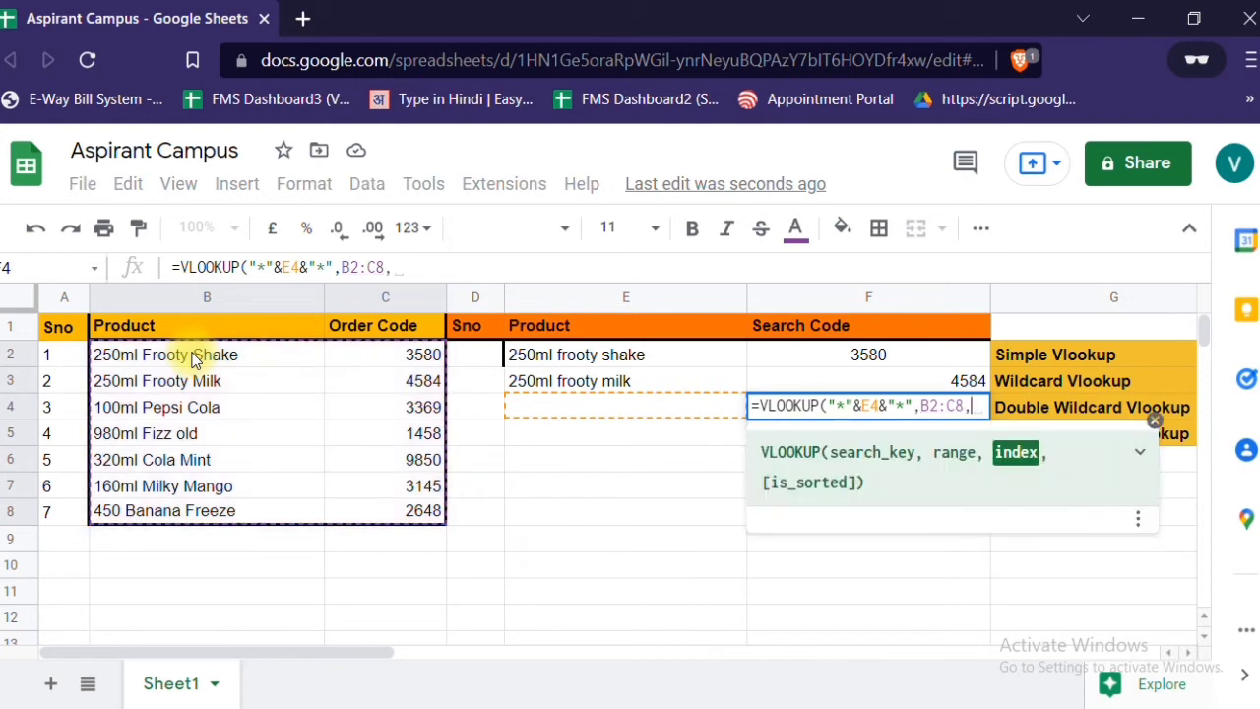
text(2)
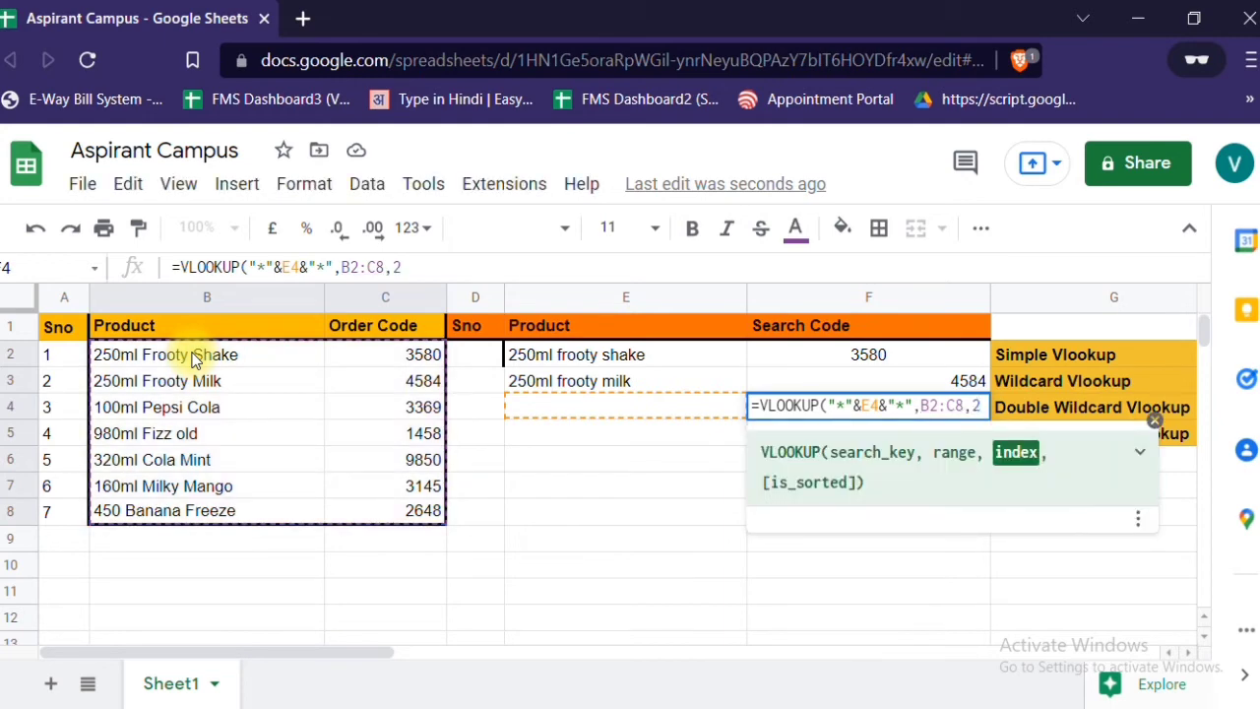
text(,)
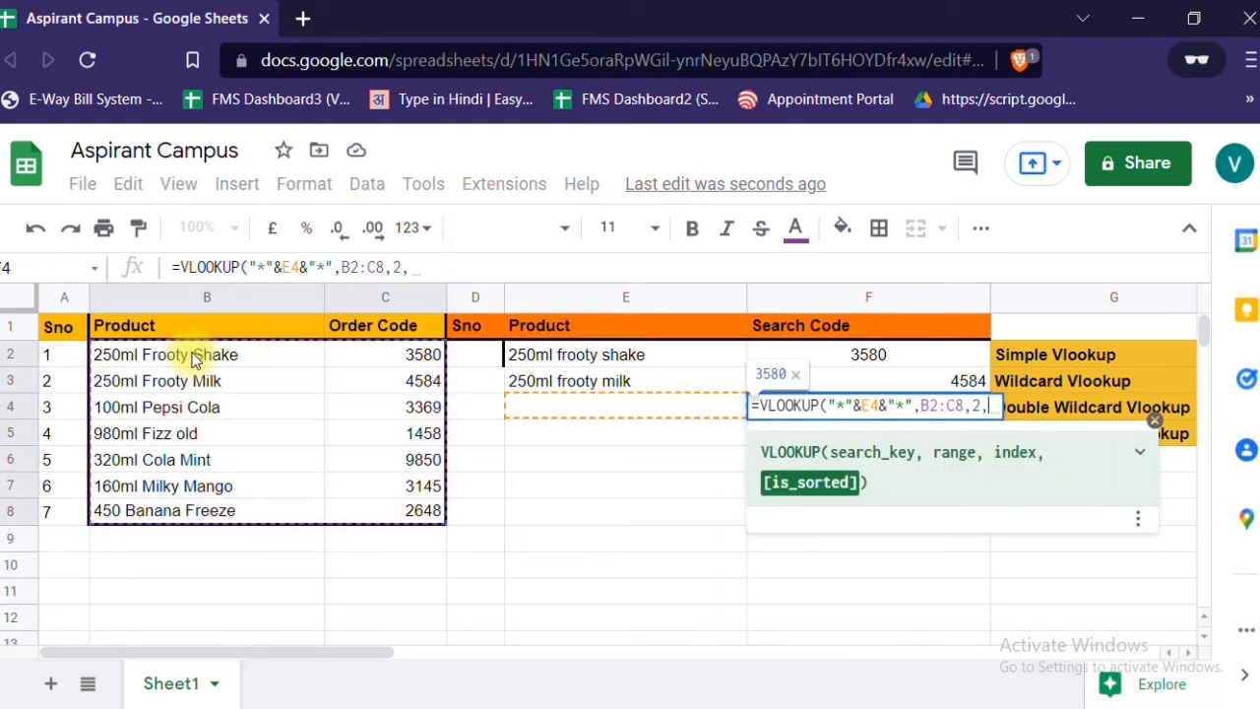
text(0)
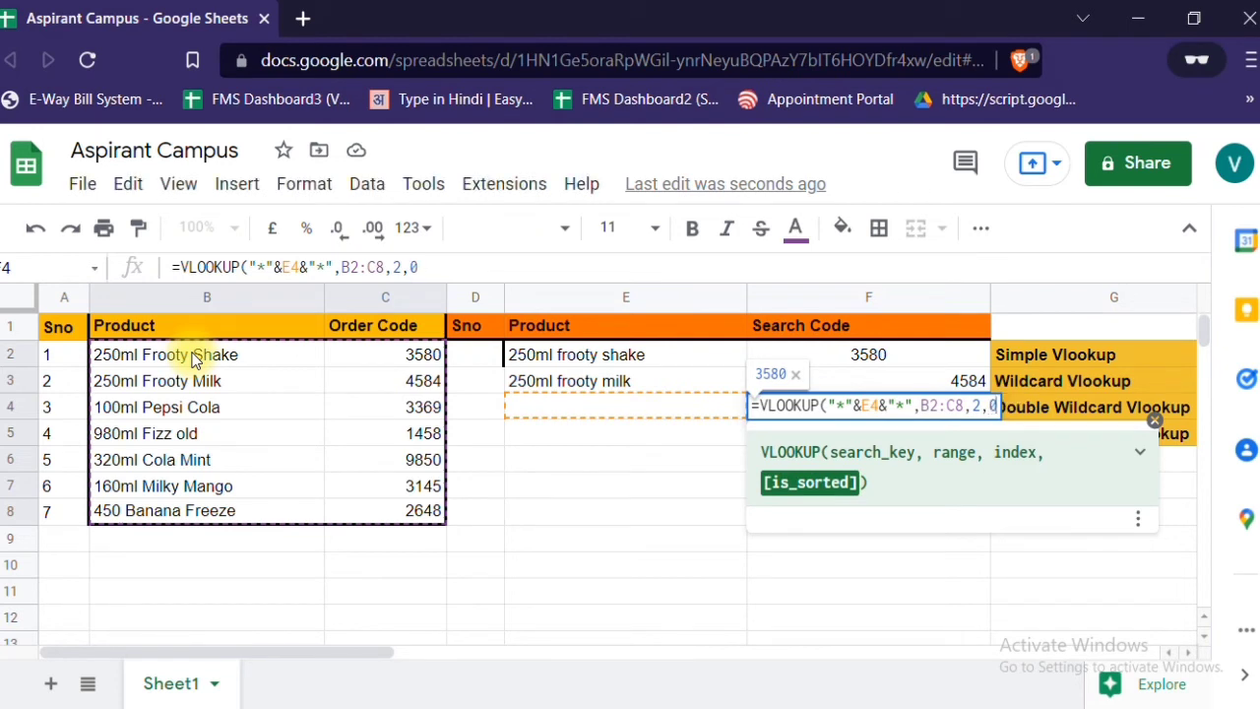
text())
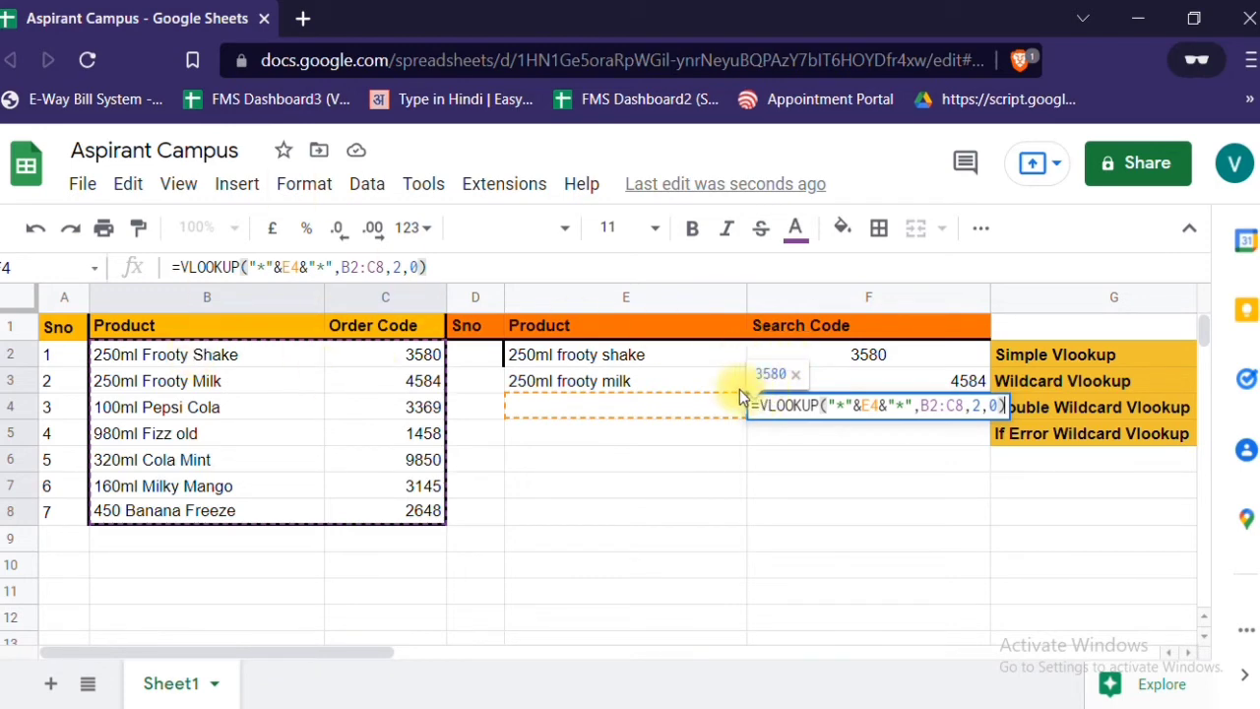
key(Return)
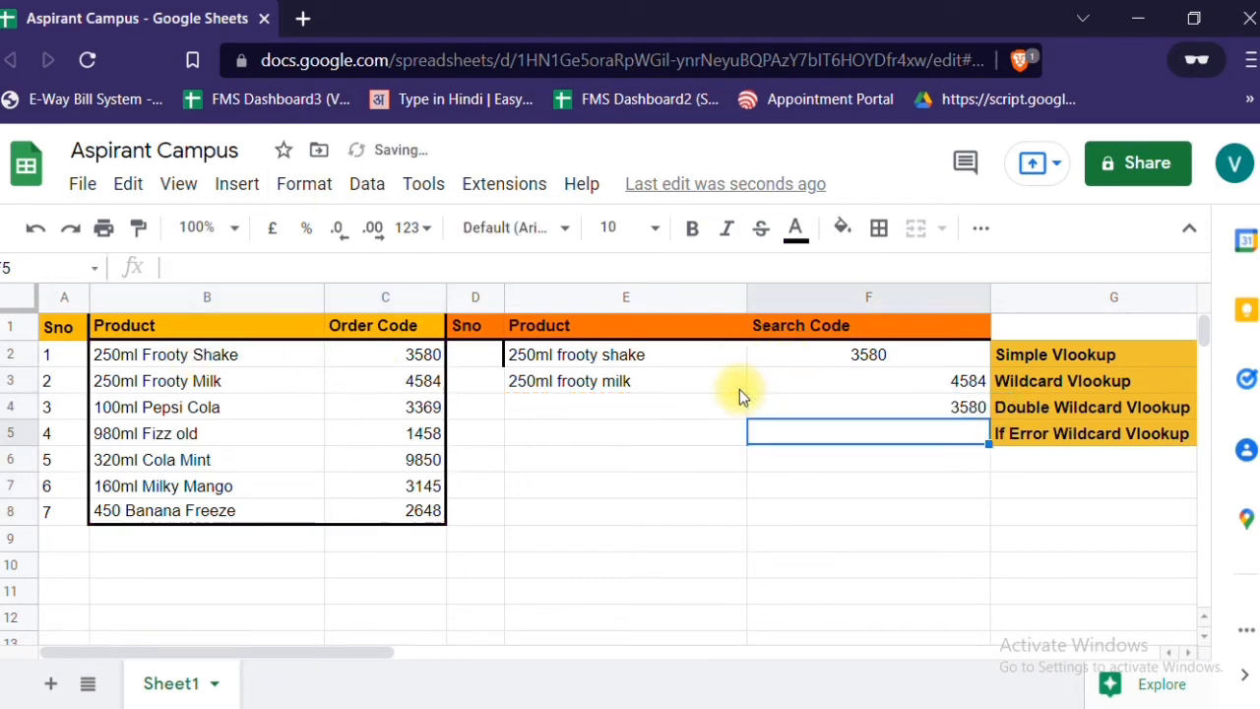
- Enter "250ml" in E4 to test the double wildcard lookup in F4
key(Up)
key(Up)
key(Down)
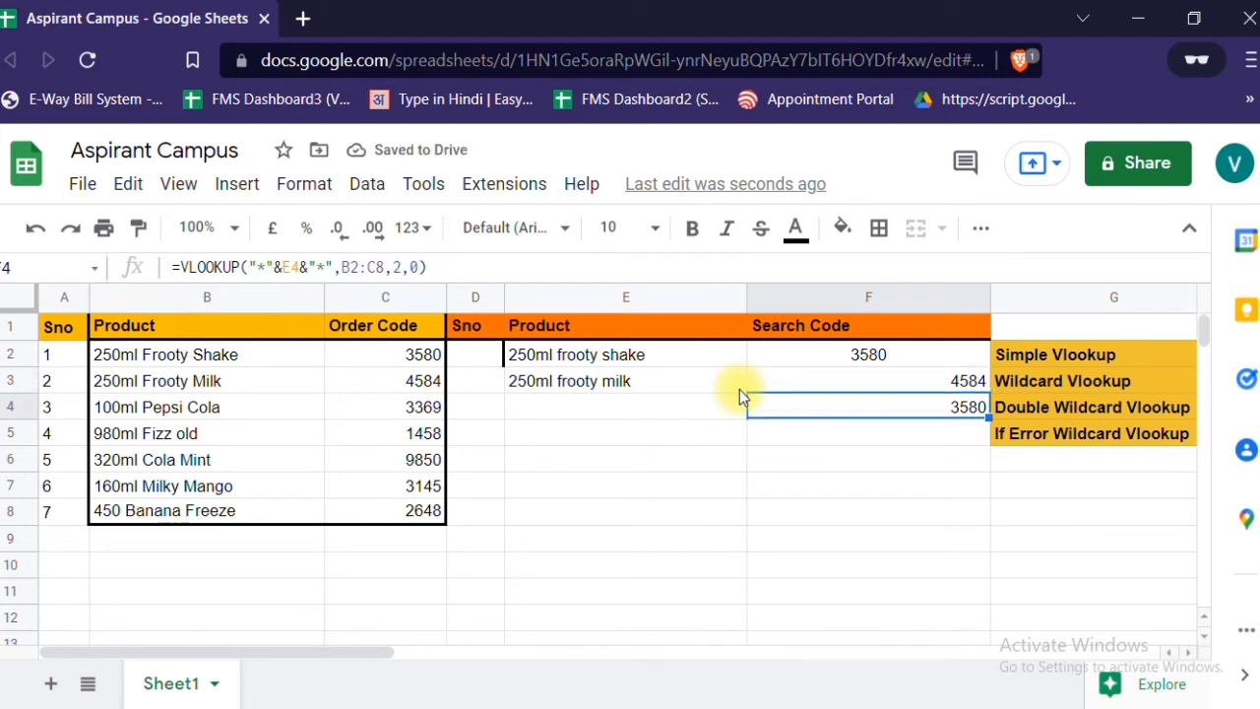
key(Left)
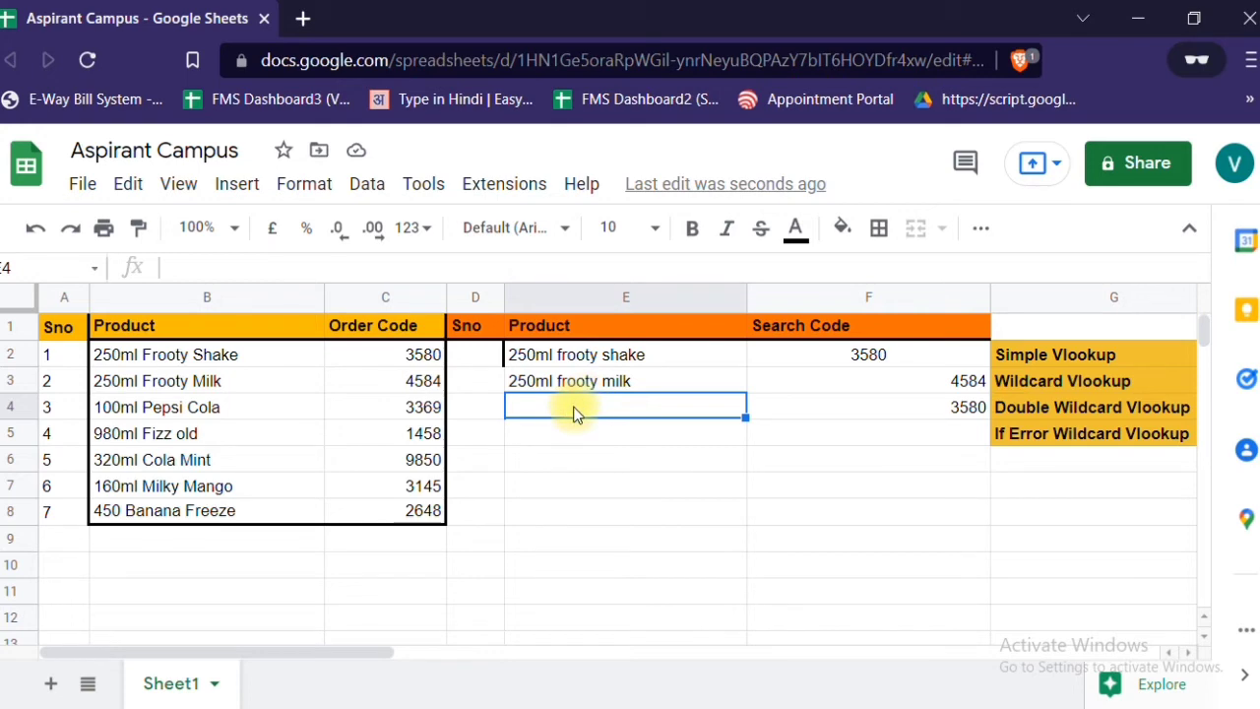
text(250)
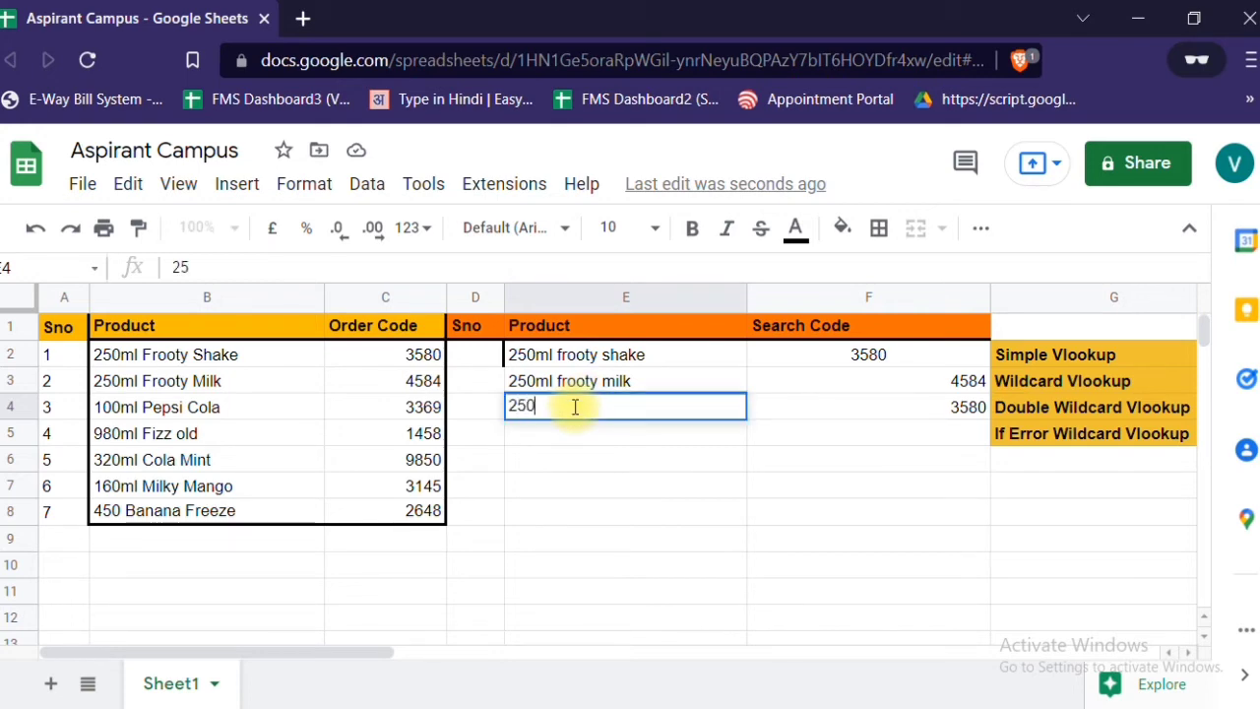
text(ml)
key(Return)
- Replace the entry in E4 with "320ml" to test the double wildcard lookup on another size
click(576, 413)
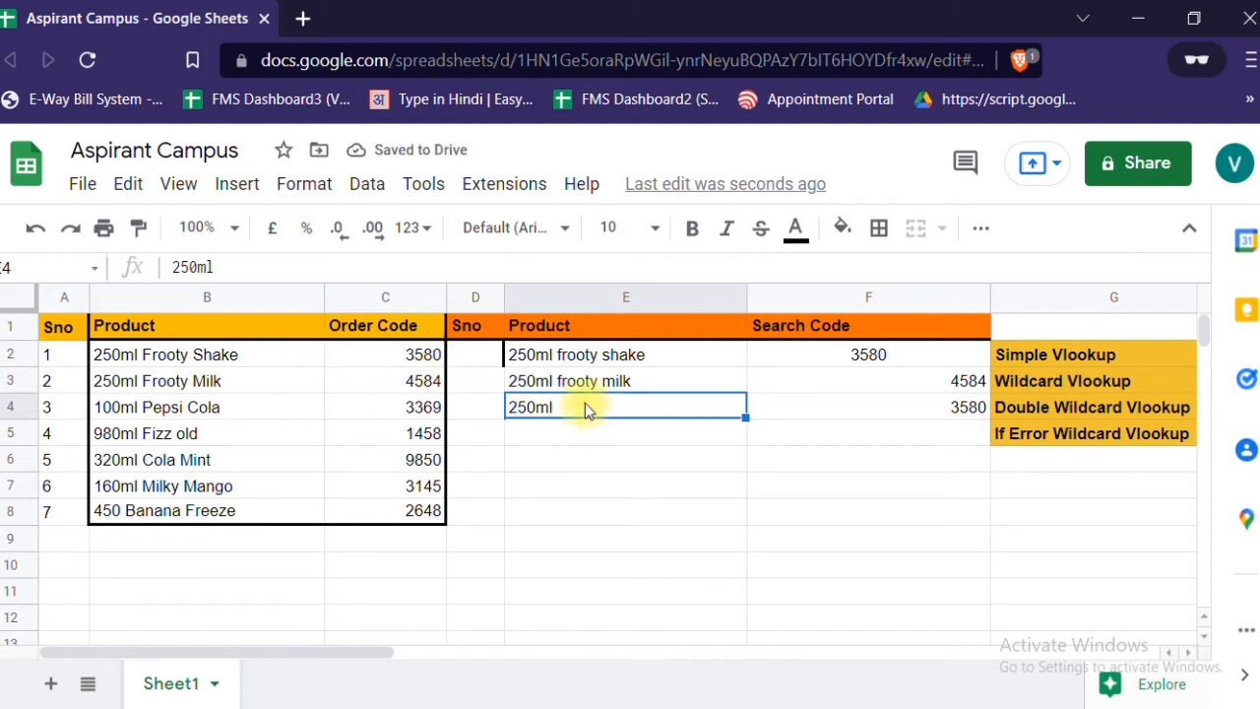
text(320ml)
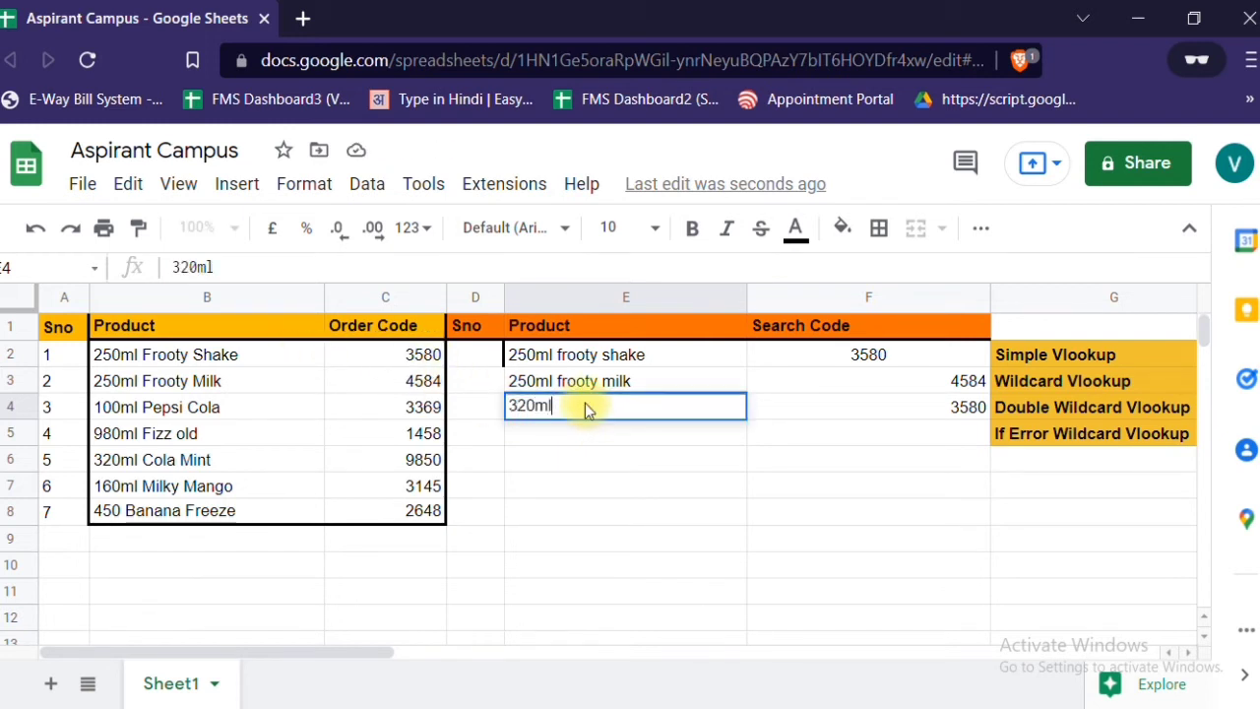
key(Return)
click(584, 405)
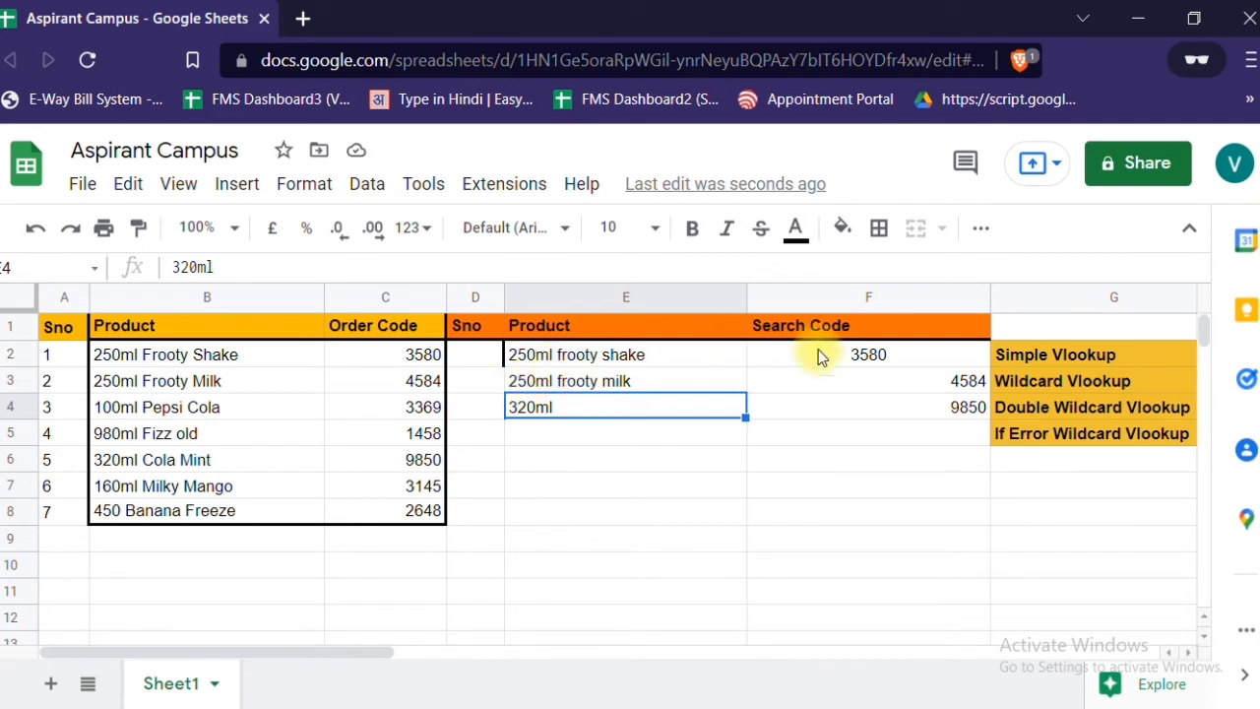
- Replace the entry in E3 with "frooty" and check the single wildcard lookup in F3
double_click(548, 386)
key(BackSpace)
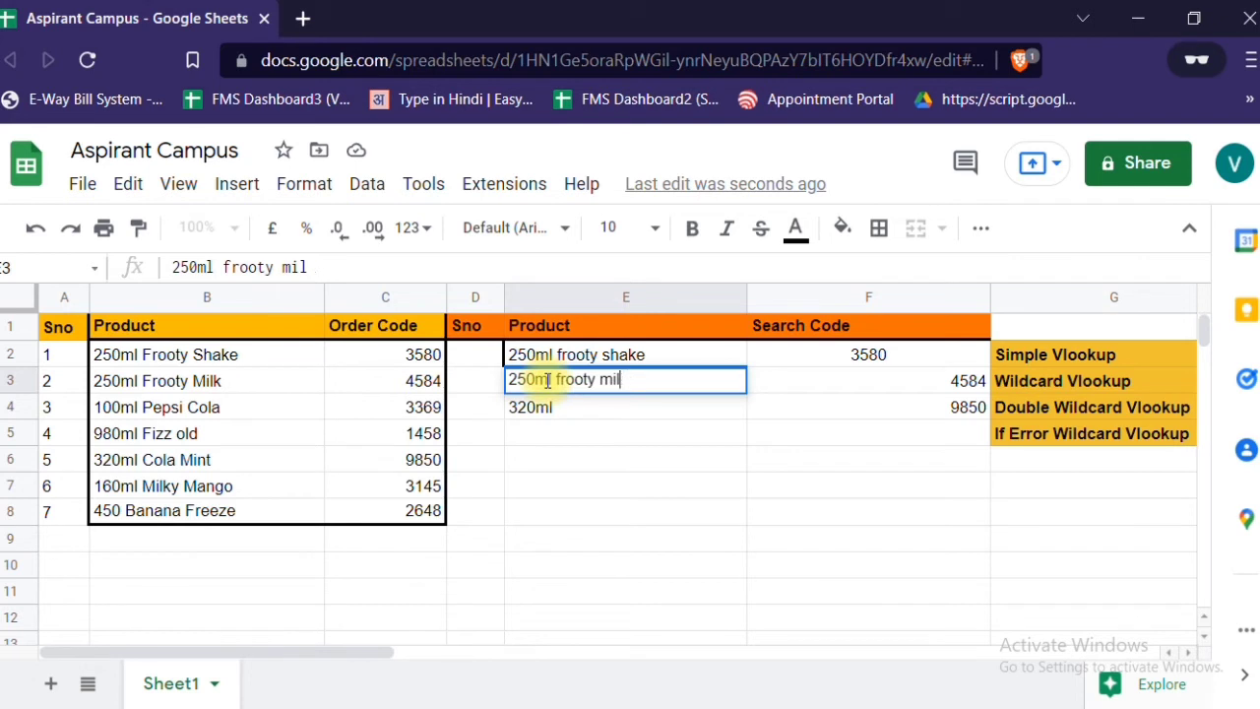
key(BackSpace)
key(BackSpace)
key(BackSpace)
key(BackSpace)
key(BackSpace)
key(BackSpace)
key(BackSpace)
key(BackSpace)
key(BackSpace)
key(BackSpace)
key(BackSpace)
key(BackSpace)
key(BackSpace)
key(BackSpace)
key(BackSpace)
key(BackSpace)
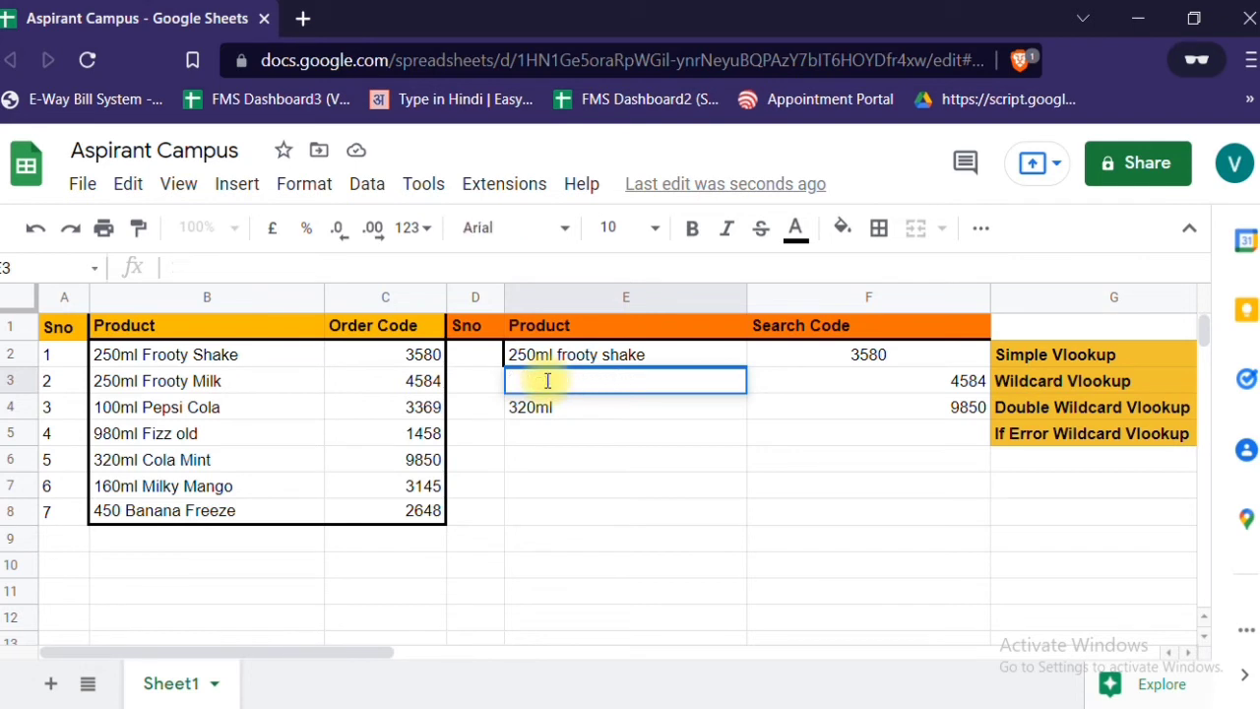
text(frooty)
key(Return)
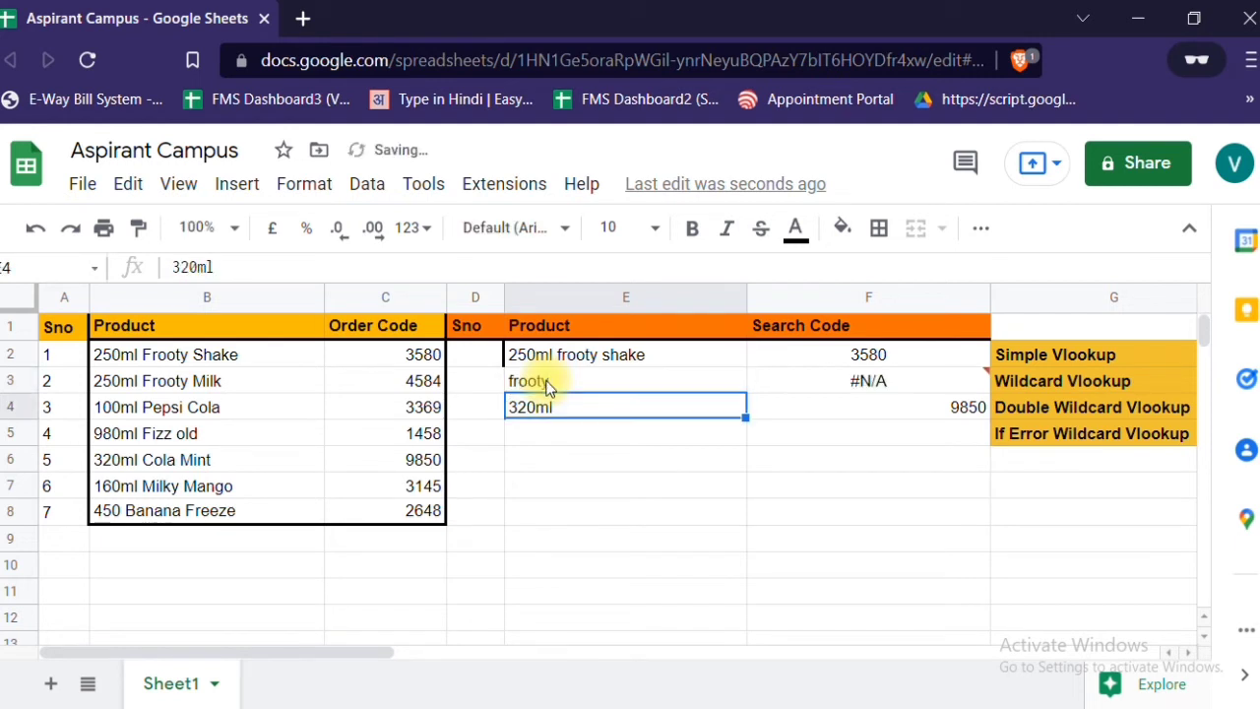
key(Up)
key(Right)
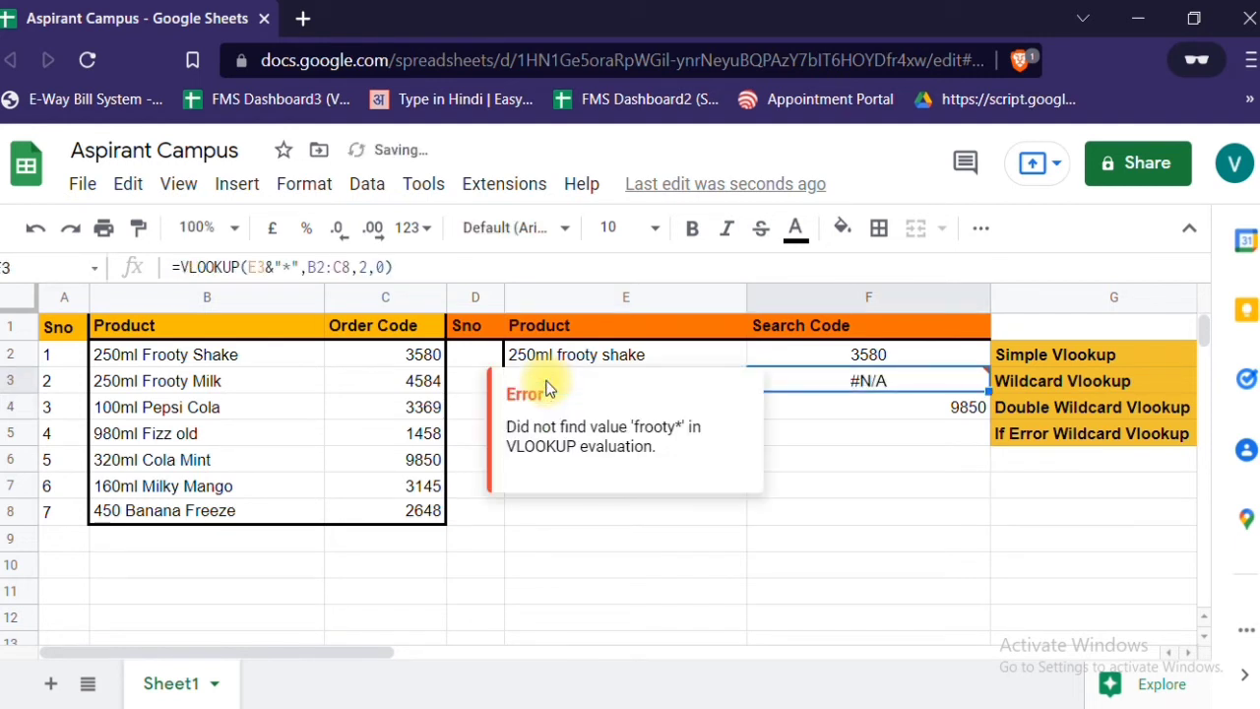
- Replace the entry in E4 with "frooty" and check the double wildcard lookup in F4
click(547, 387)
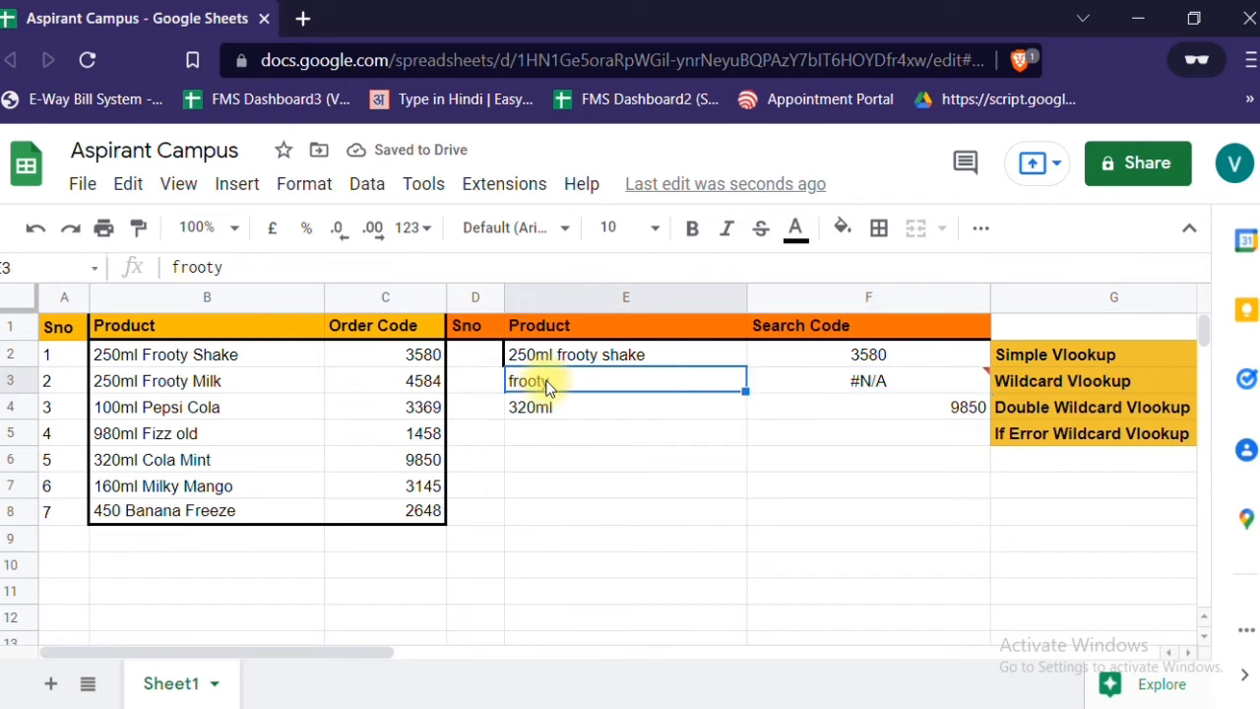
key(Down)
text(frooty)
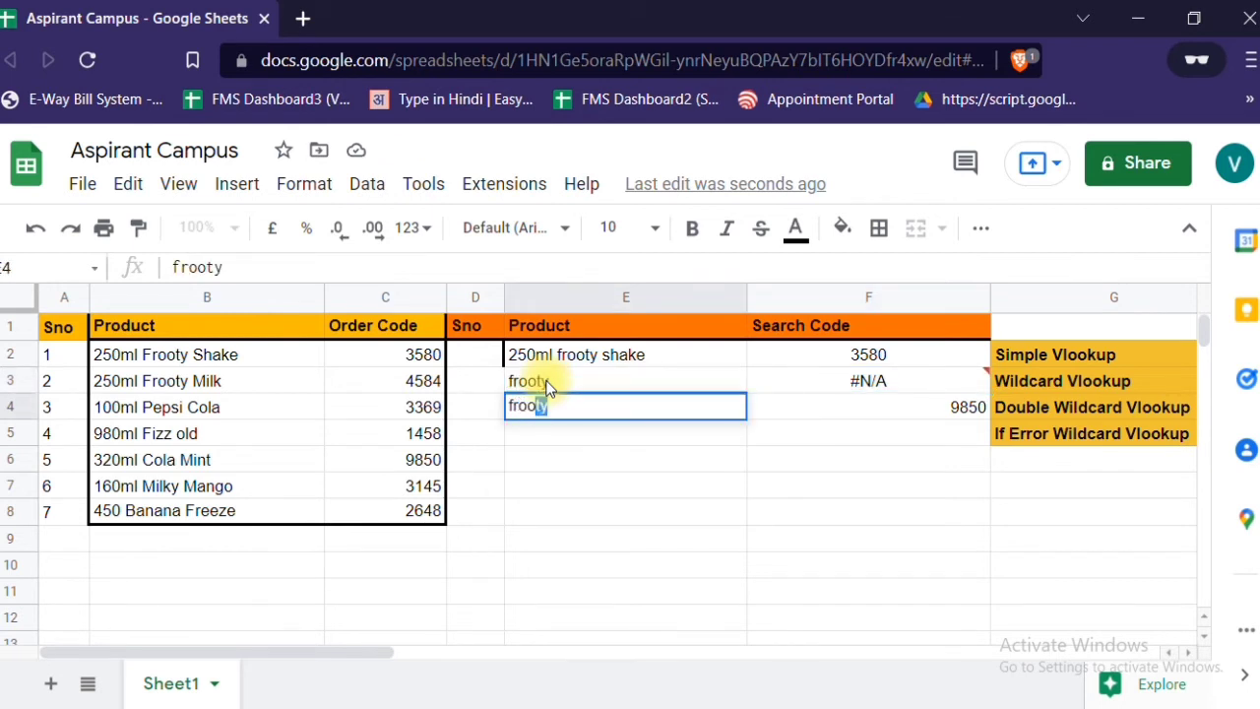
key(Return)
key(Up)
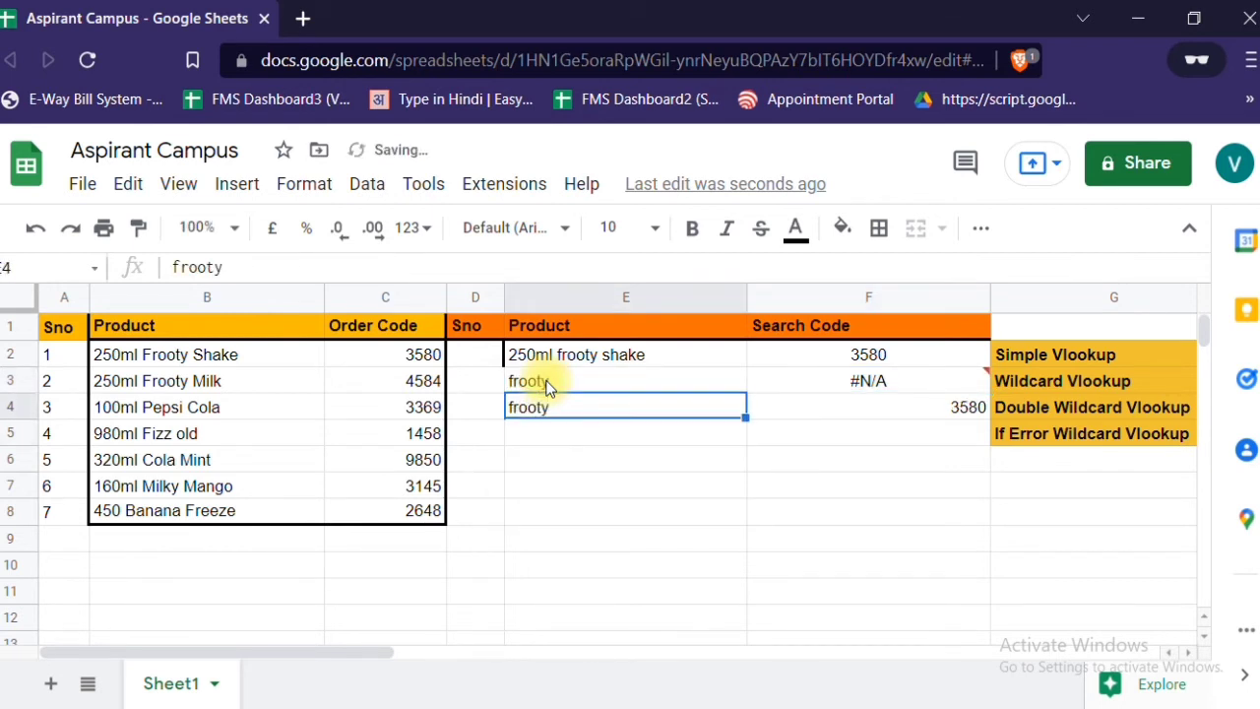
key(Right)
key(Left)
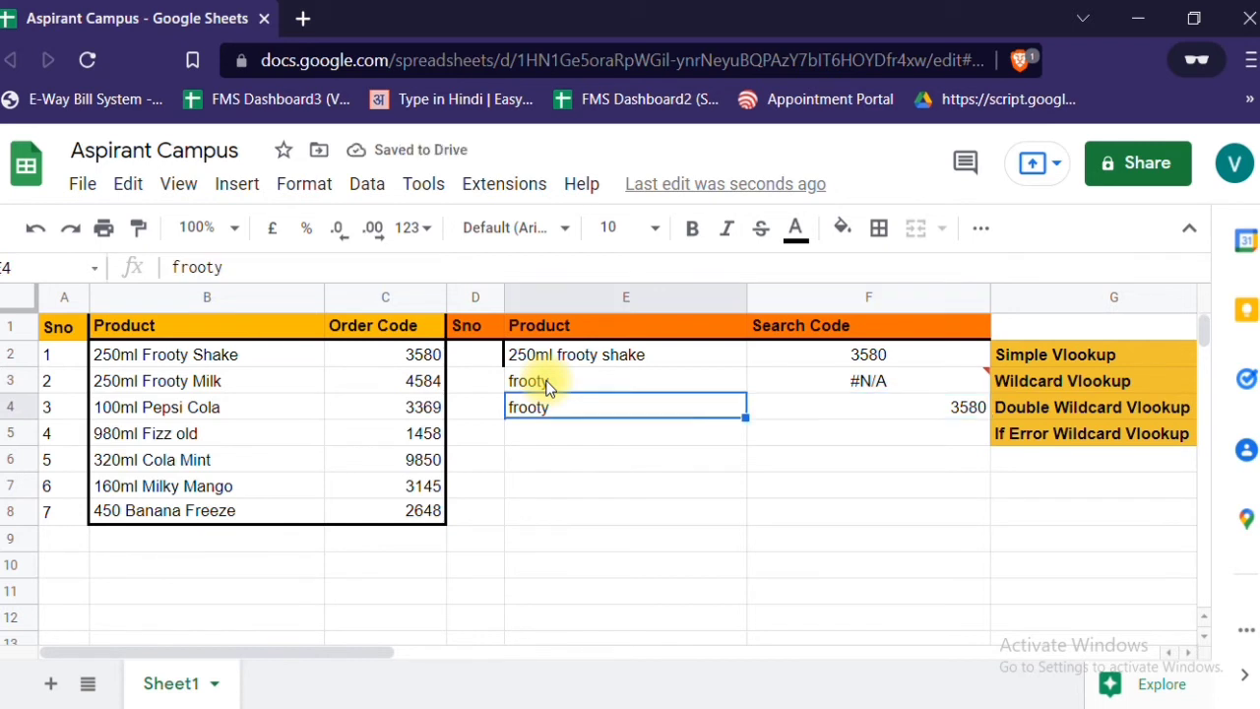
- Replace the entry in E3 with "250ml" and check the wildcard lookup in F3
click(549, 387)
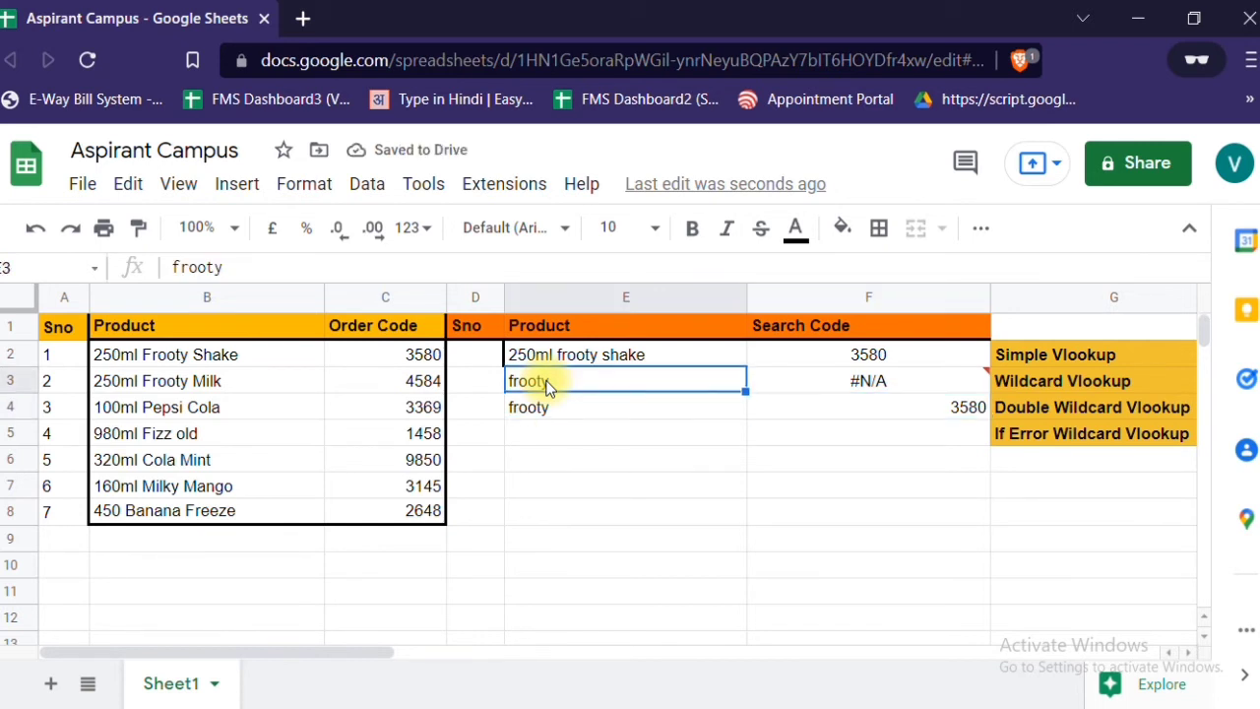
key(Down)
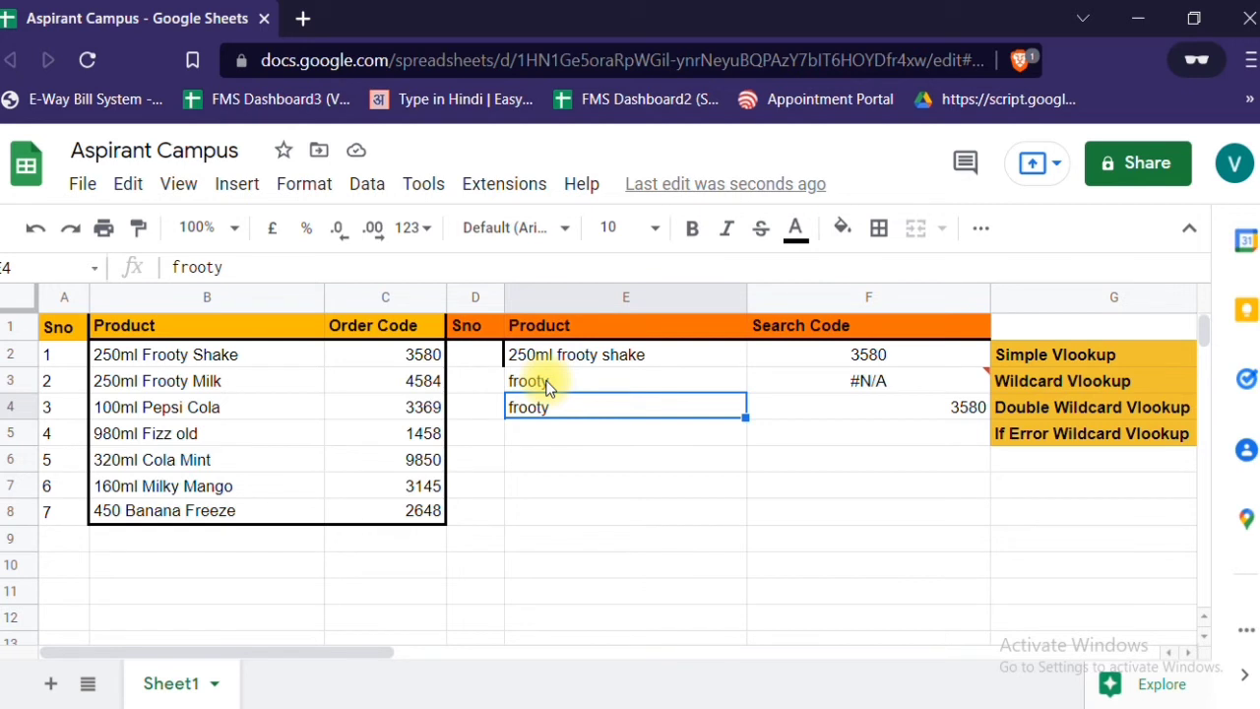
click(548, 386)
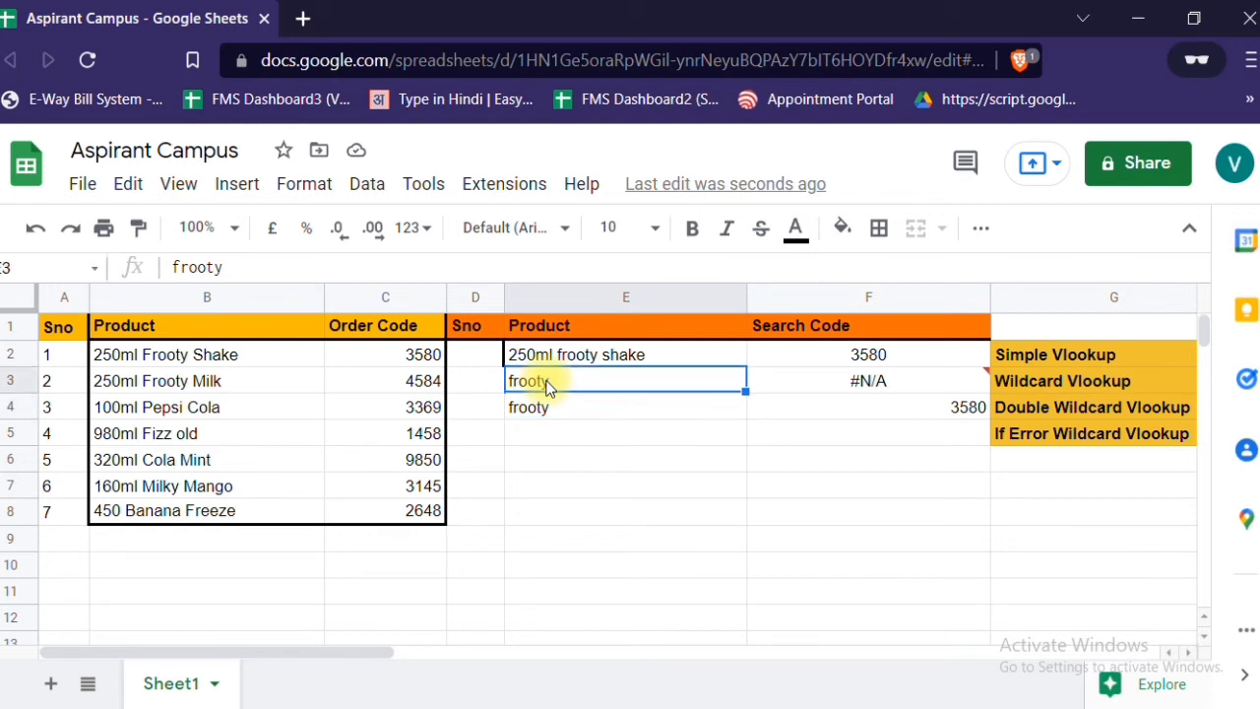
text(250ml)
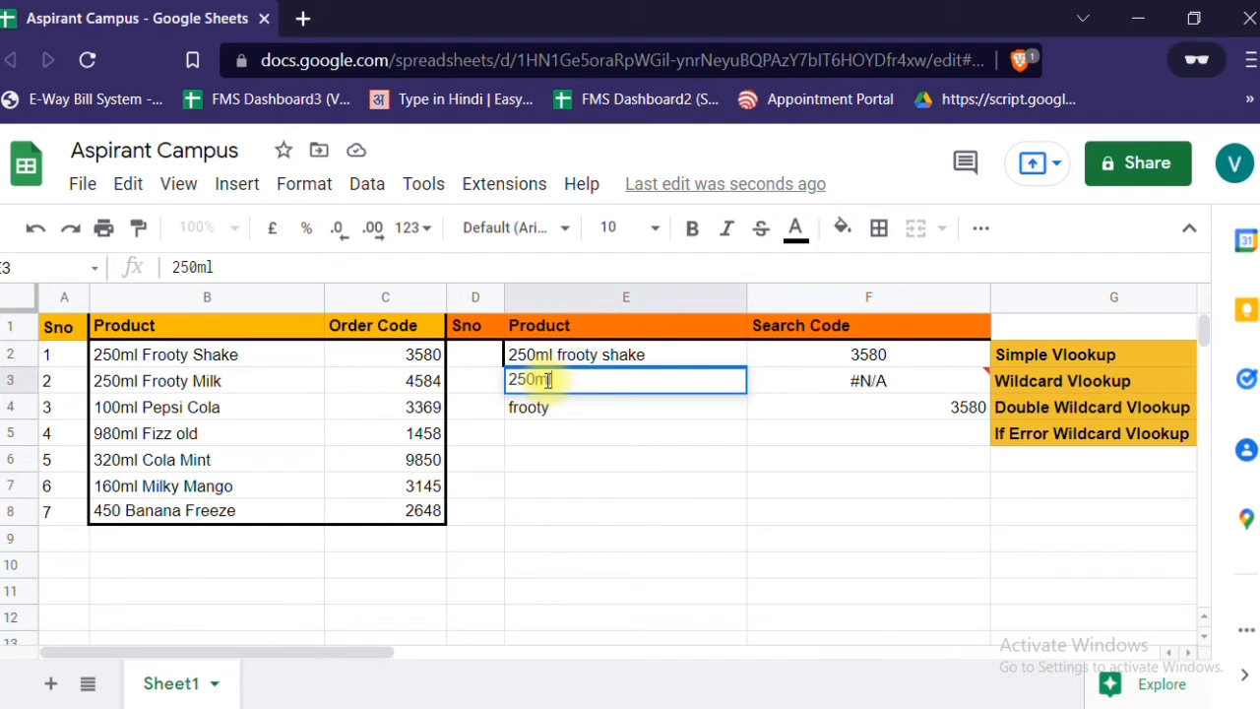
key(Return)
click(548, 383)
key(Right)
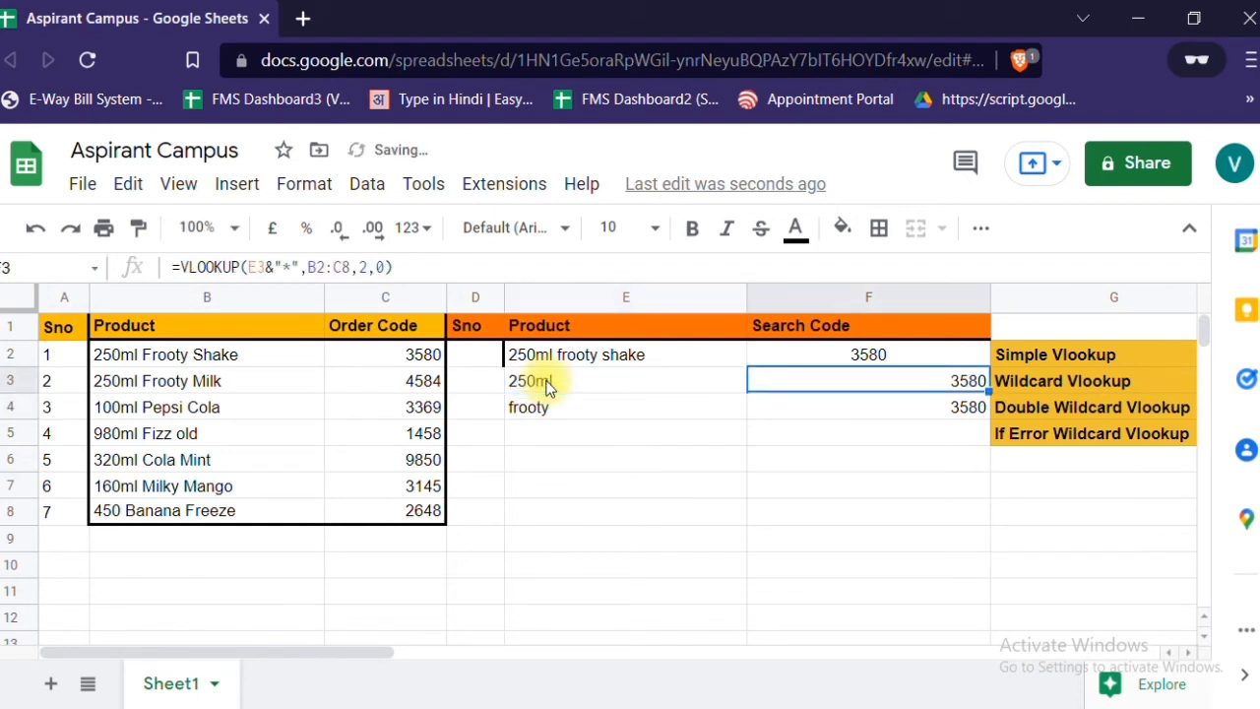
- Replace the entry in E4 with "milk" and check the double wildcard lookup in F4
key(Left)
key(Down)
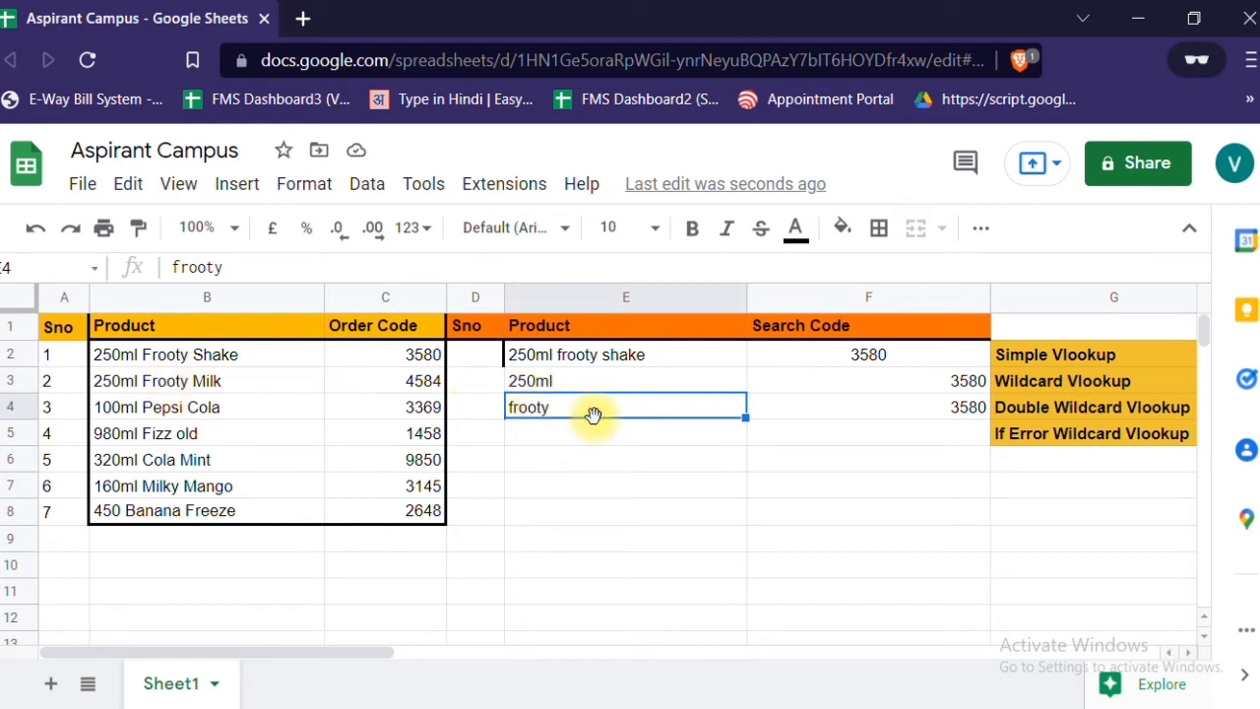
text(milk)
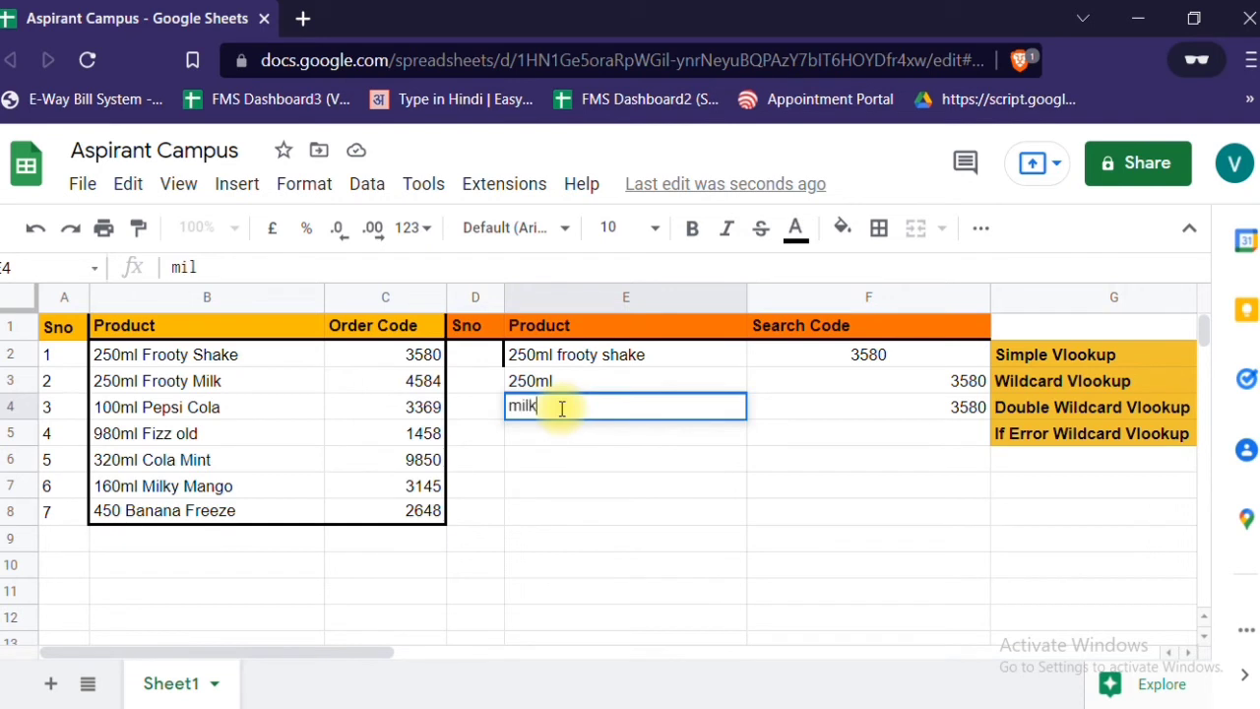
key(Return)
click(560, 409)
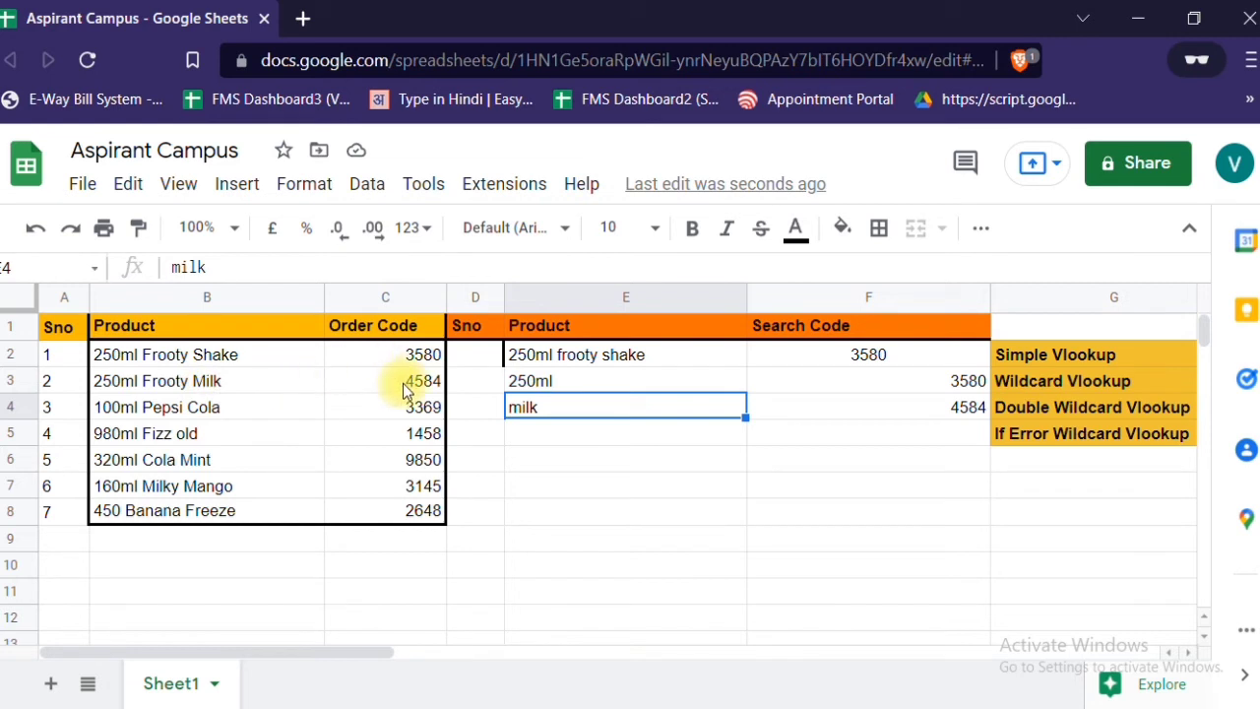
click(911, 407)
- Begin a VLOOKUP formula in F5 with E5 as its search key
key(Down)
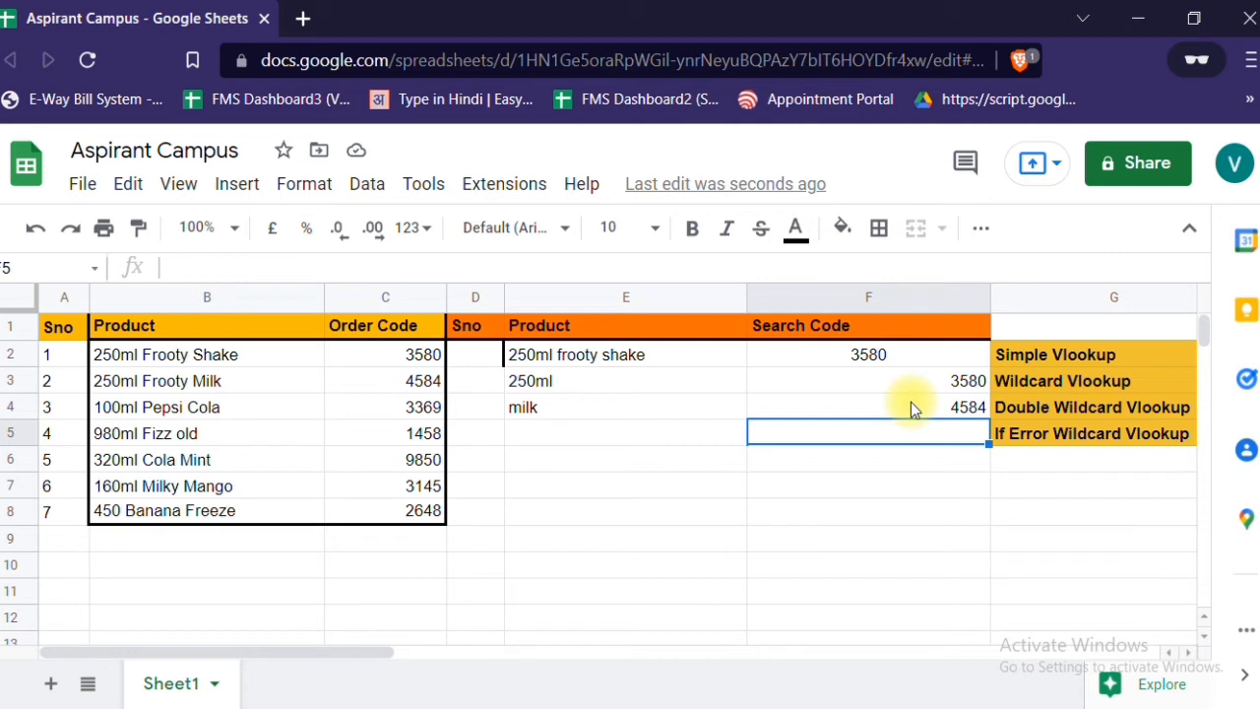
text(=)
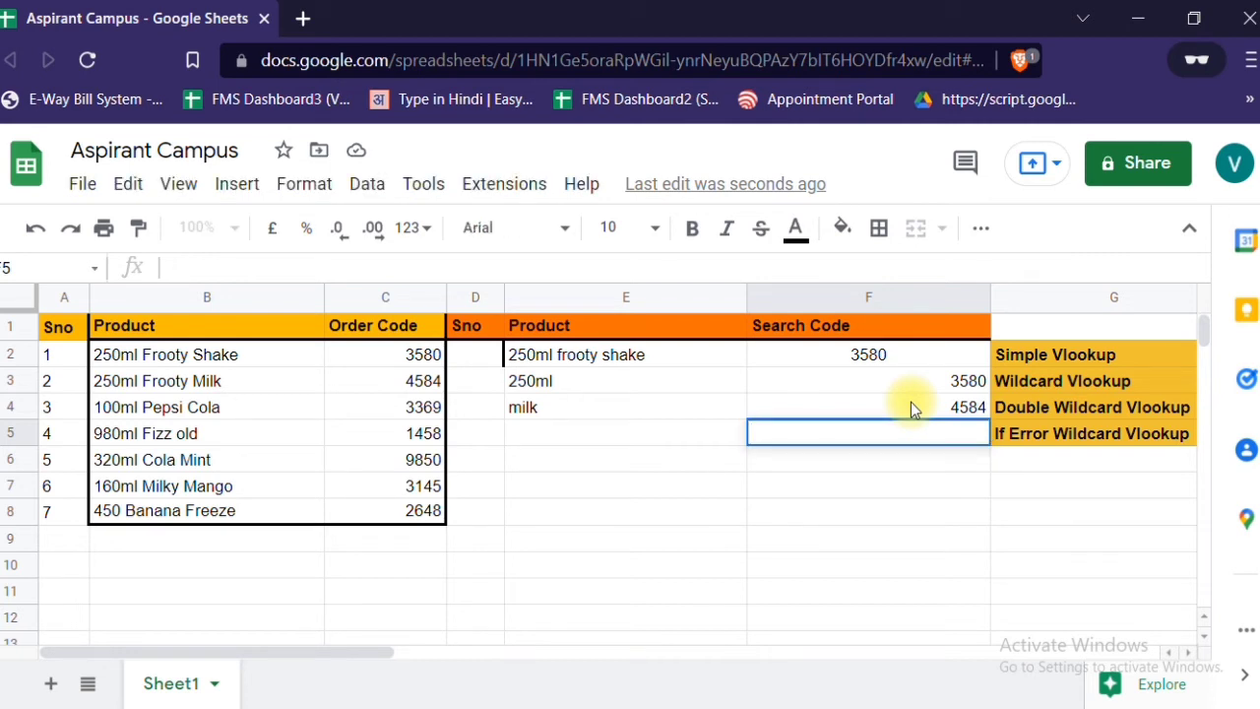
text(vlook)
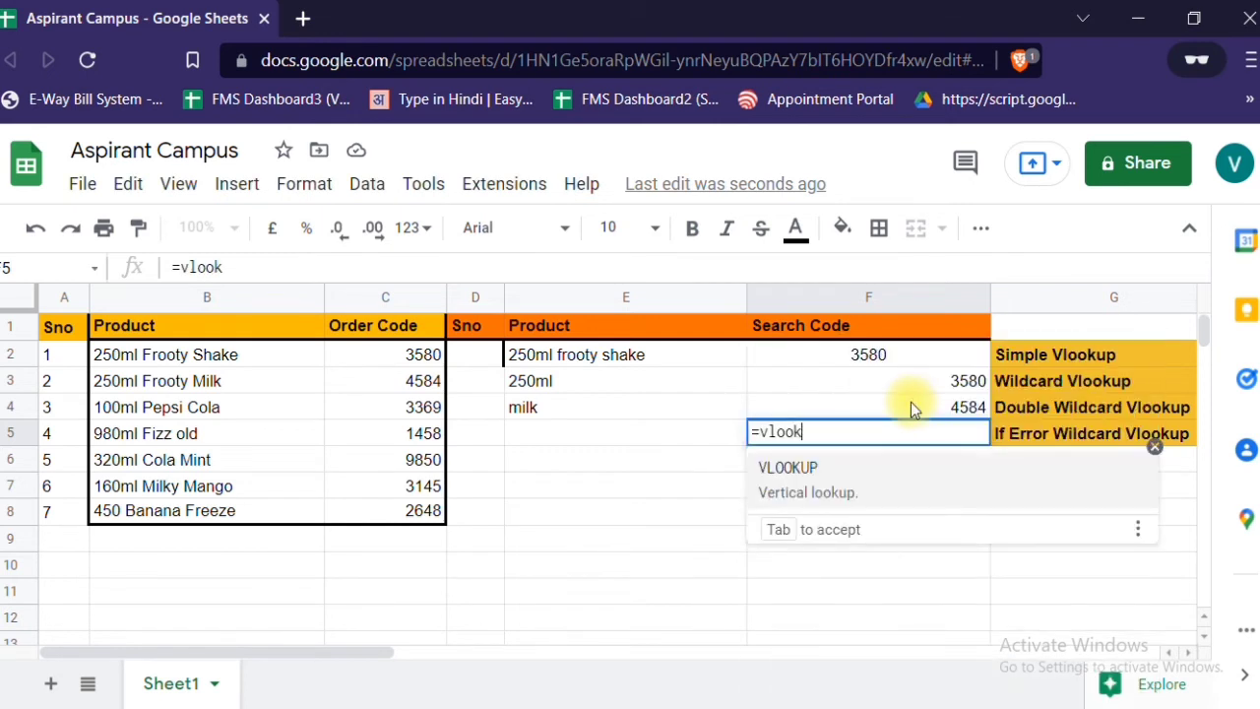
key(Tab)
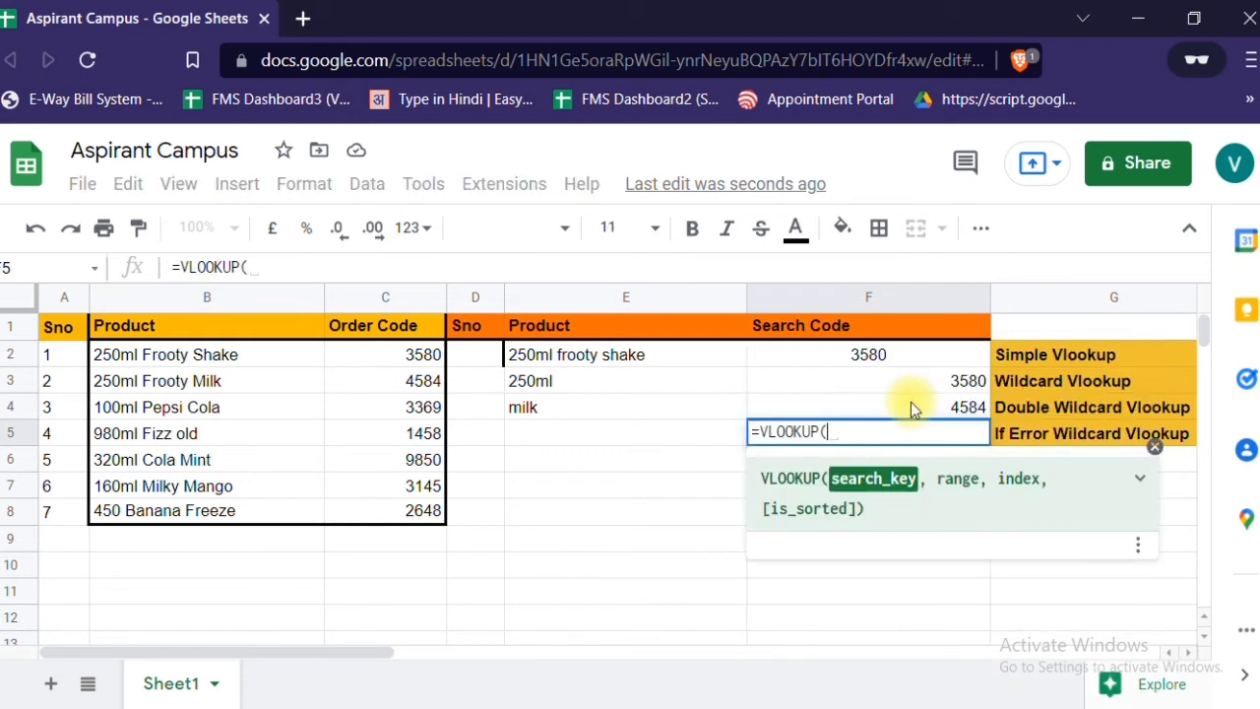
click(586, 428)
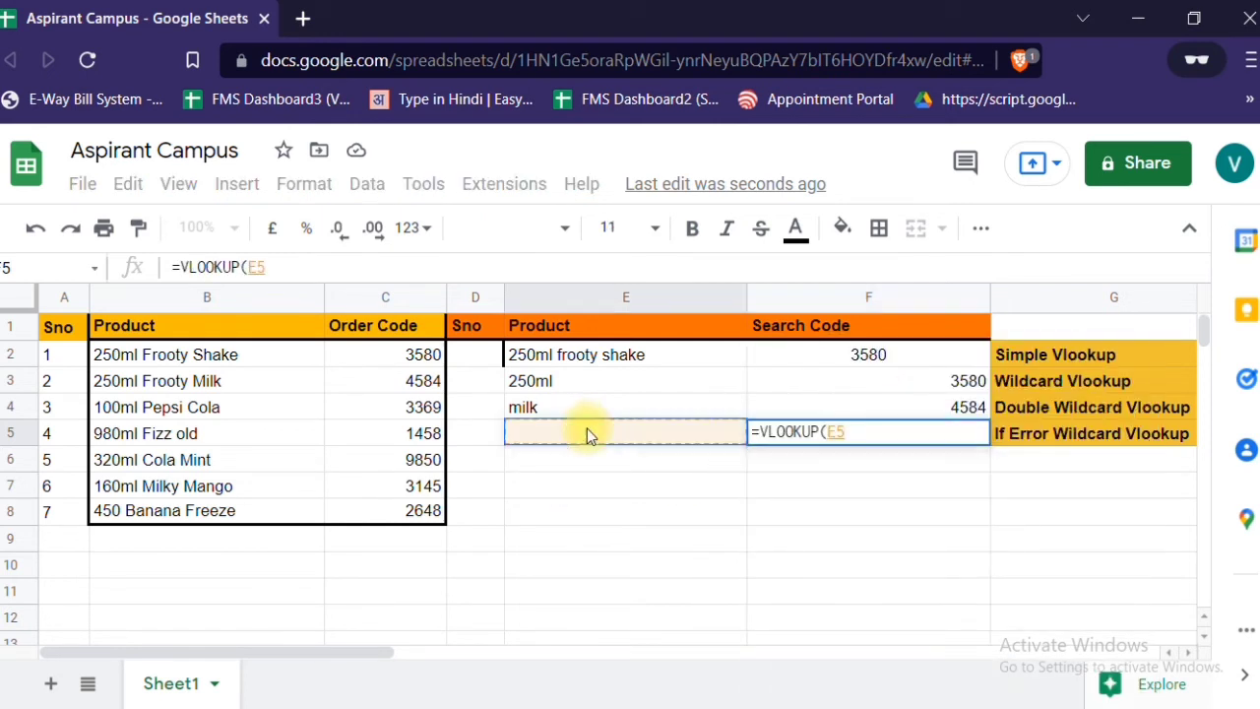
text(,)
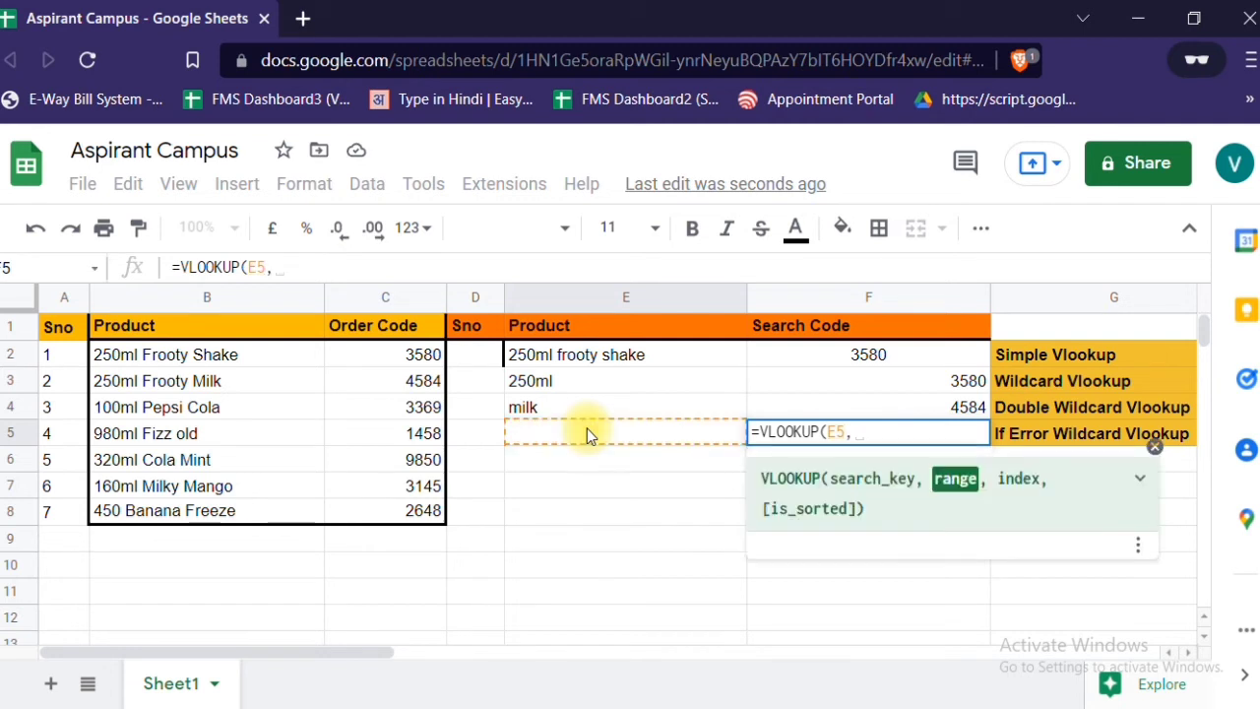
- Complete the VLOOKUP in F5 with range B2:C8, index 2 and is_sorted 0
click(189, 358)
key(shift+Right)
key(shift+Down)
key(shift+Down)
key(shift+Down)
key(shift+Down)
key(shift+Down)
key(shift+Down)
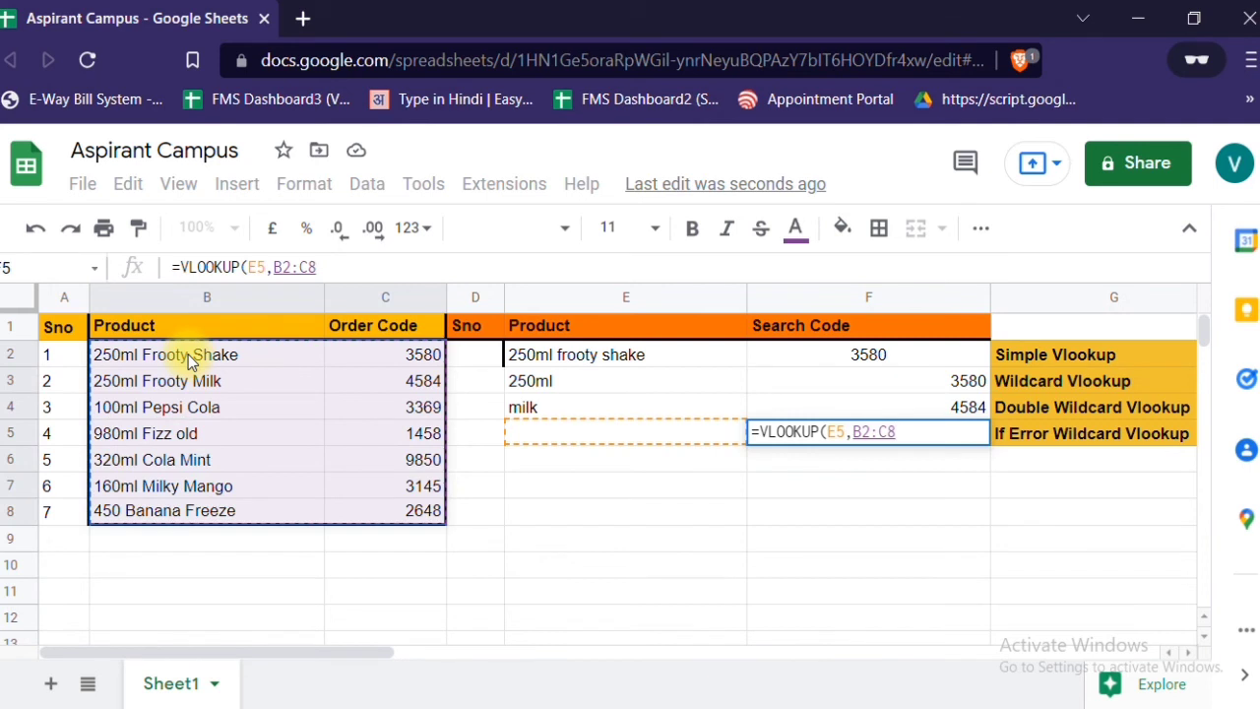
text(,2)
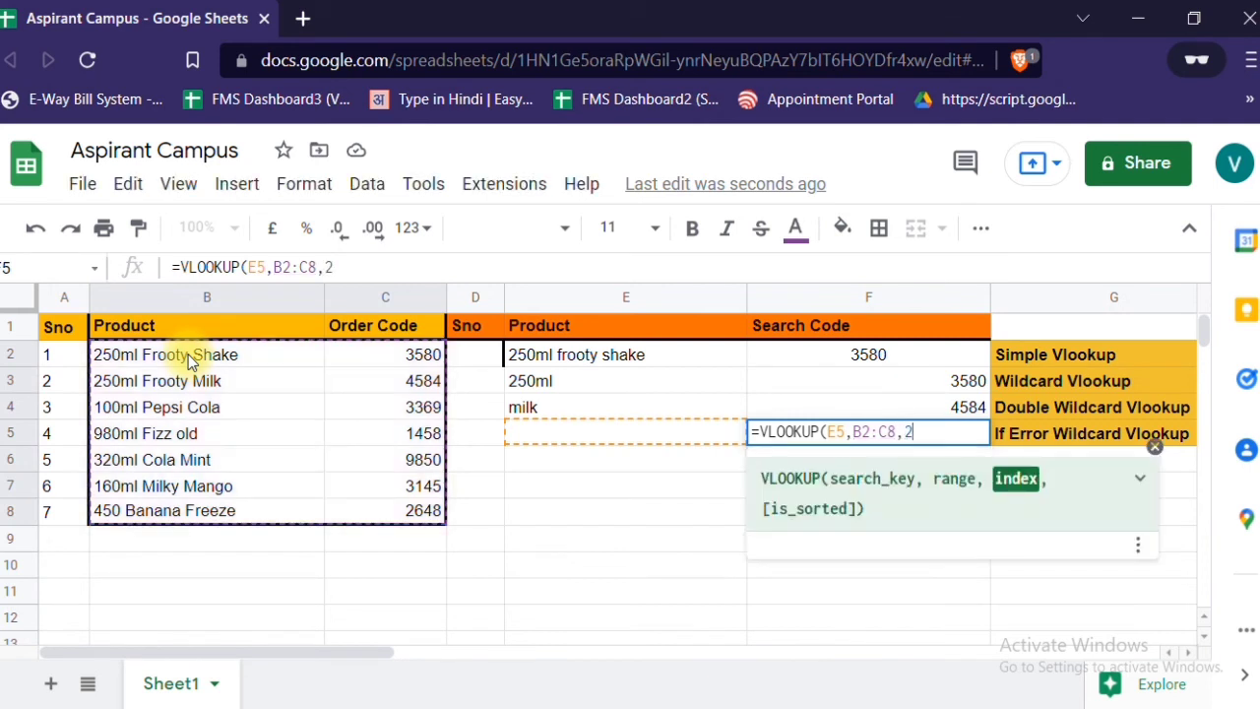
text(,0)
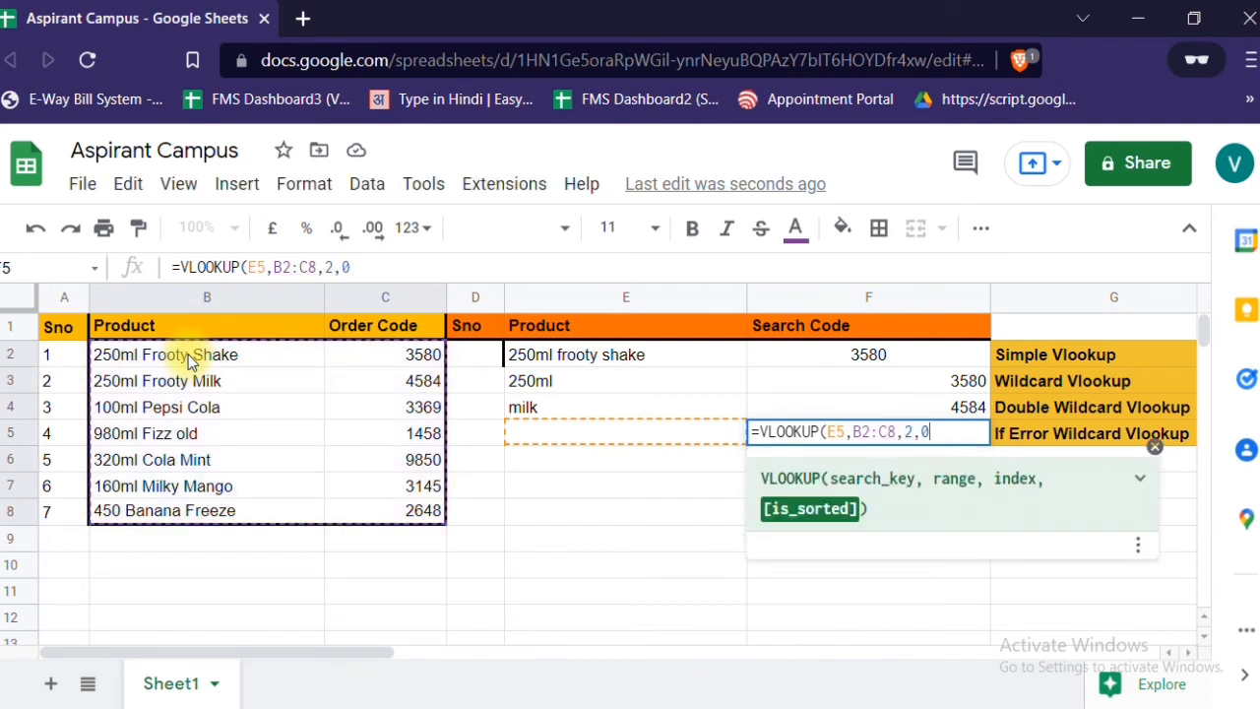
text())
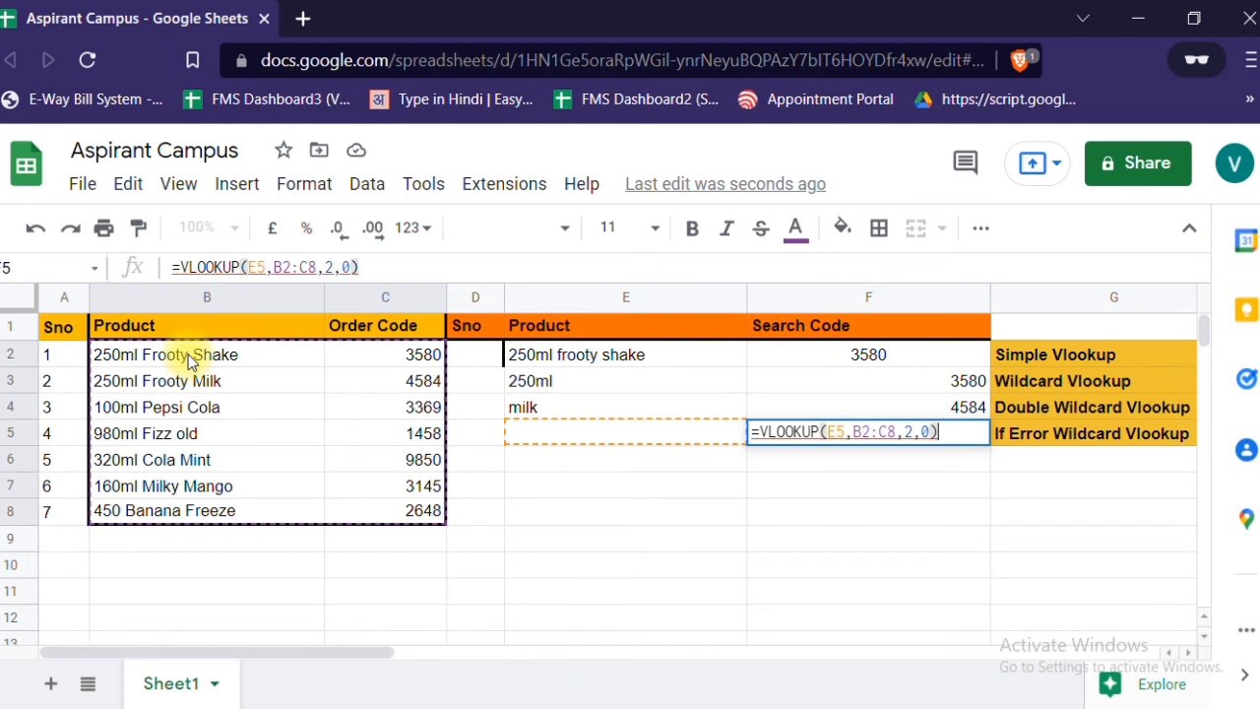
key(Return)
key(Up)
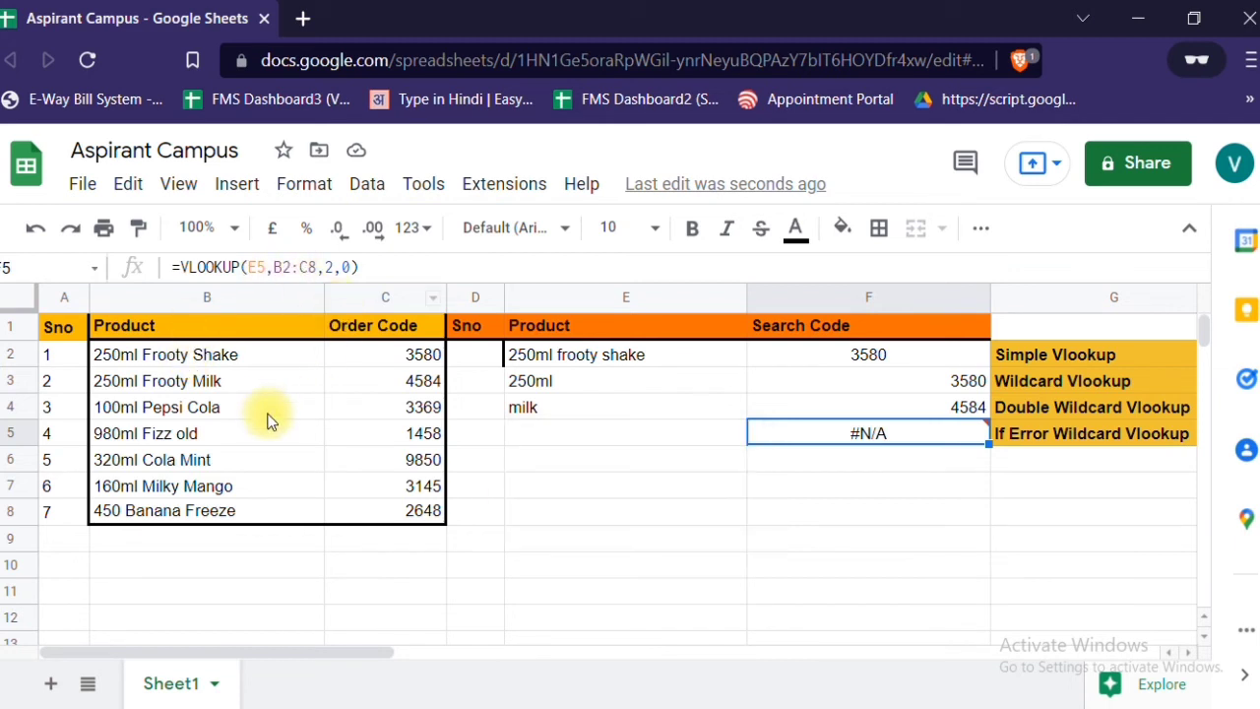
- Insert the IFERROR function in front of the VLOOKUP in the F5 formula
double_click(848, 433)
key(Left)
key(Left)
key(Left)
key(Left)
key(Left)
key(Left)
key(Left)
key(Left)
key(Left)
key(Left)
key(Left)
key(Left)
key(Left)
key(Left)
key(Left)
key(Left)
key(Left)
key(Left)
key(Left)
key(Left)
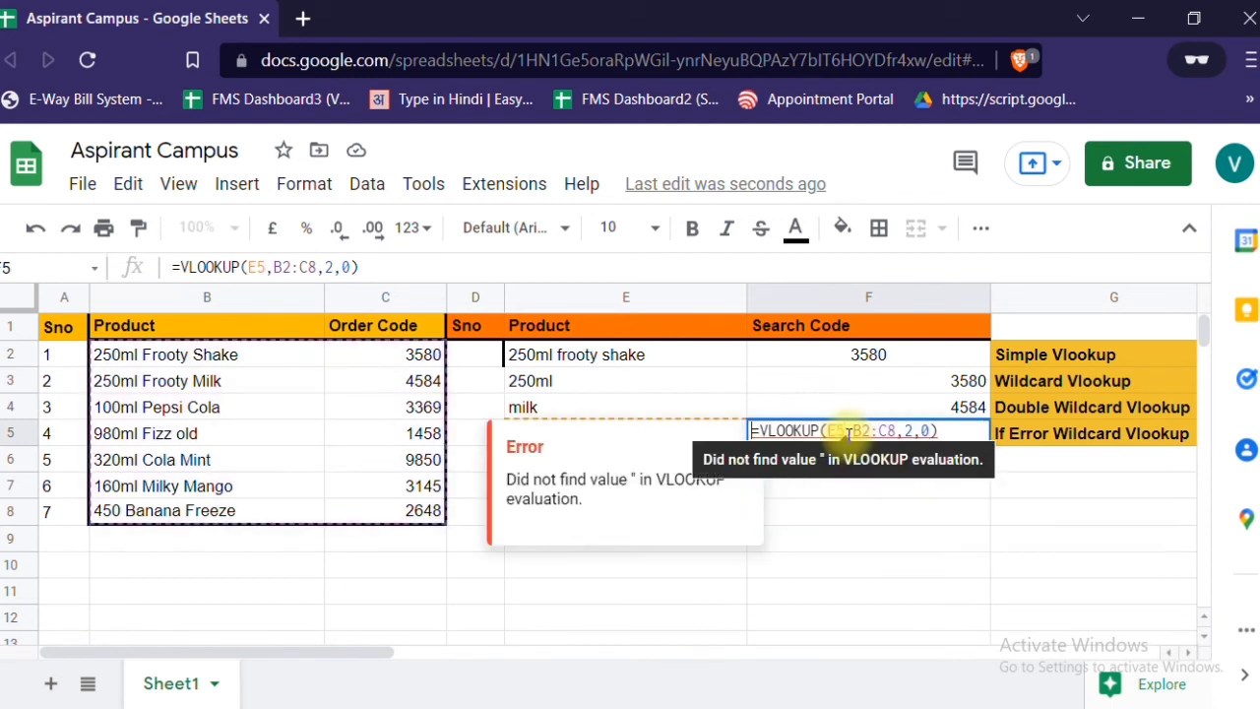
text(=)
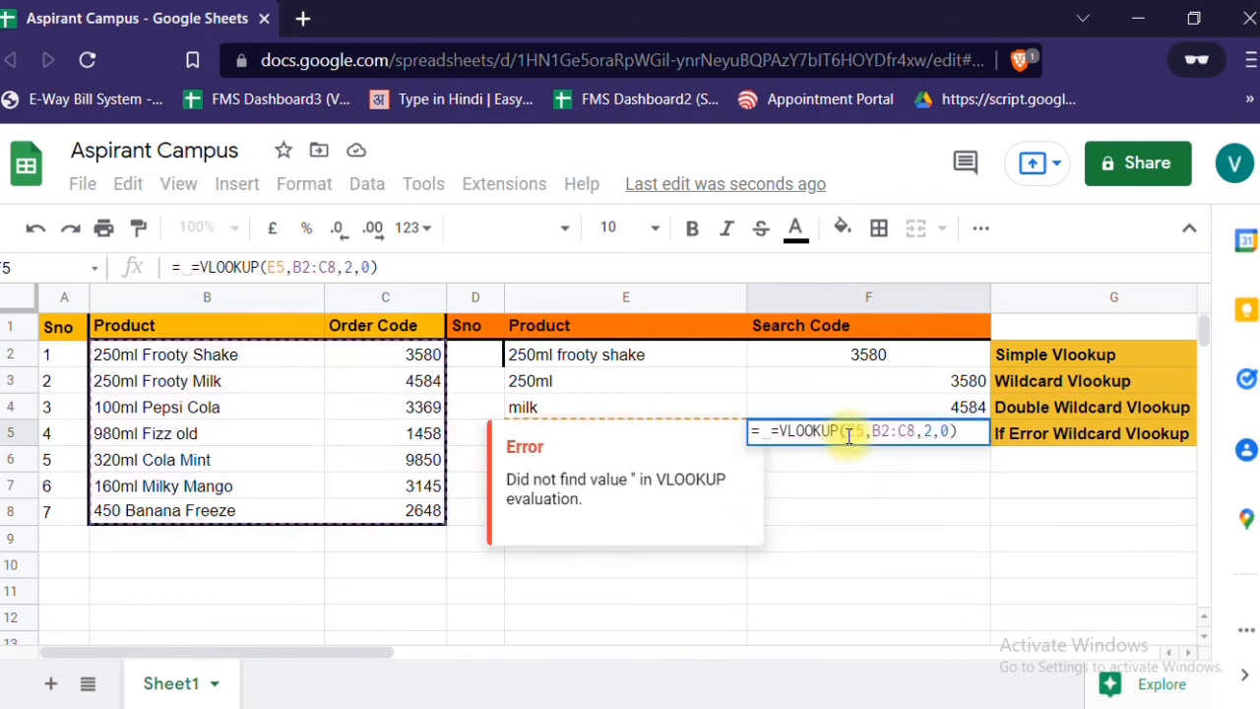
key(BackSpace)
key(BackSpace)
text(ife)
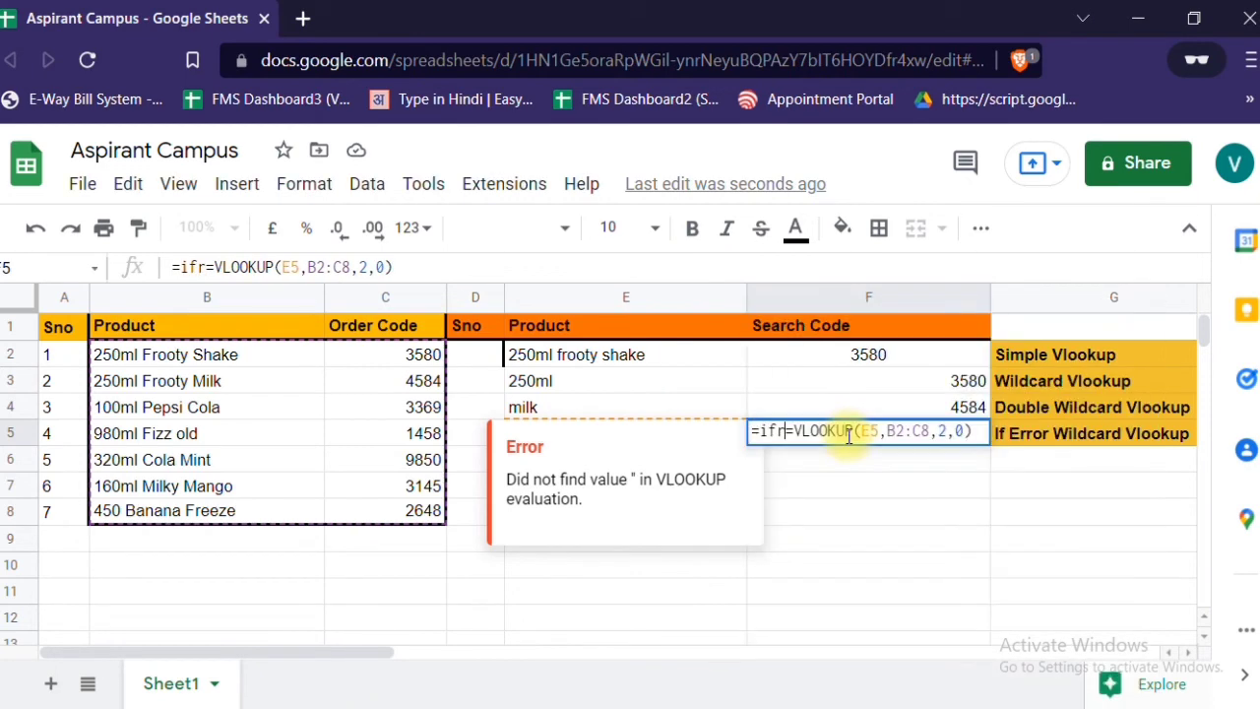
key(Tab)
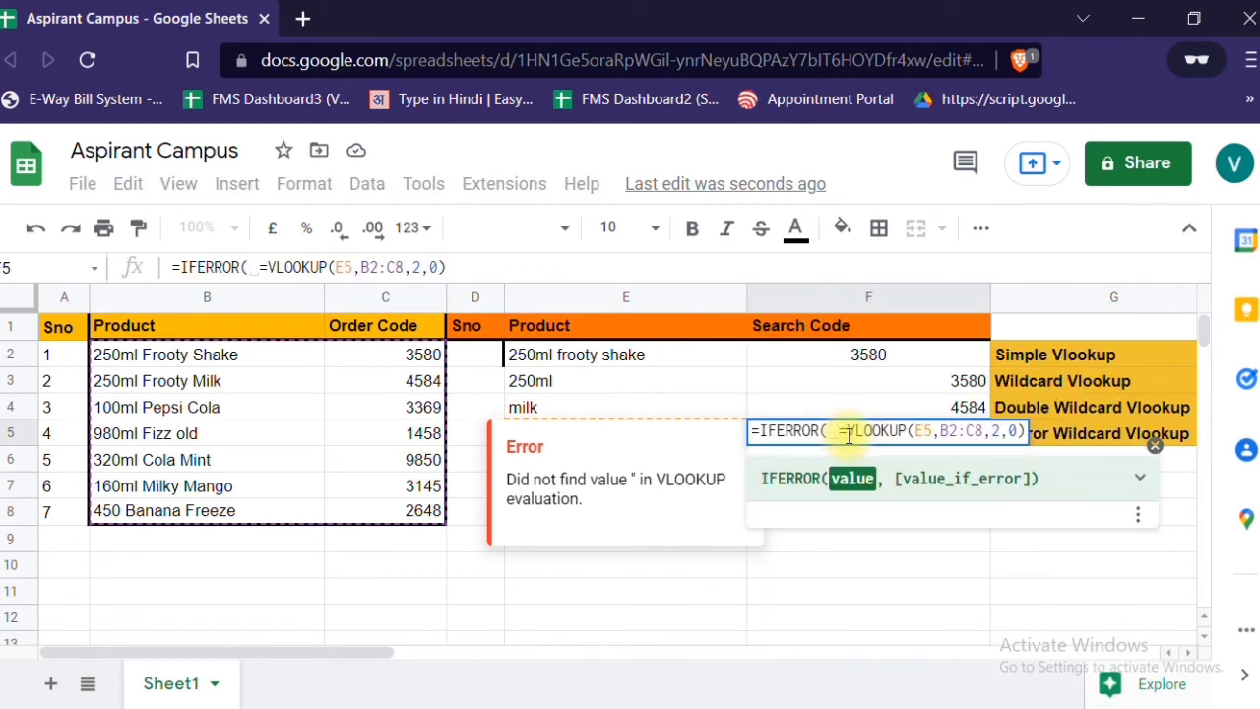
- Remove the leftover equals sign between IFERROR's opening bracket and VLOOKUP in the F5 formula
key(Right)
key(BackSpace)
key(BackSpace)
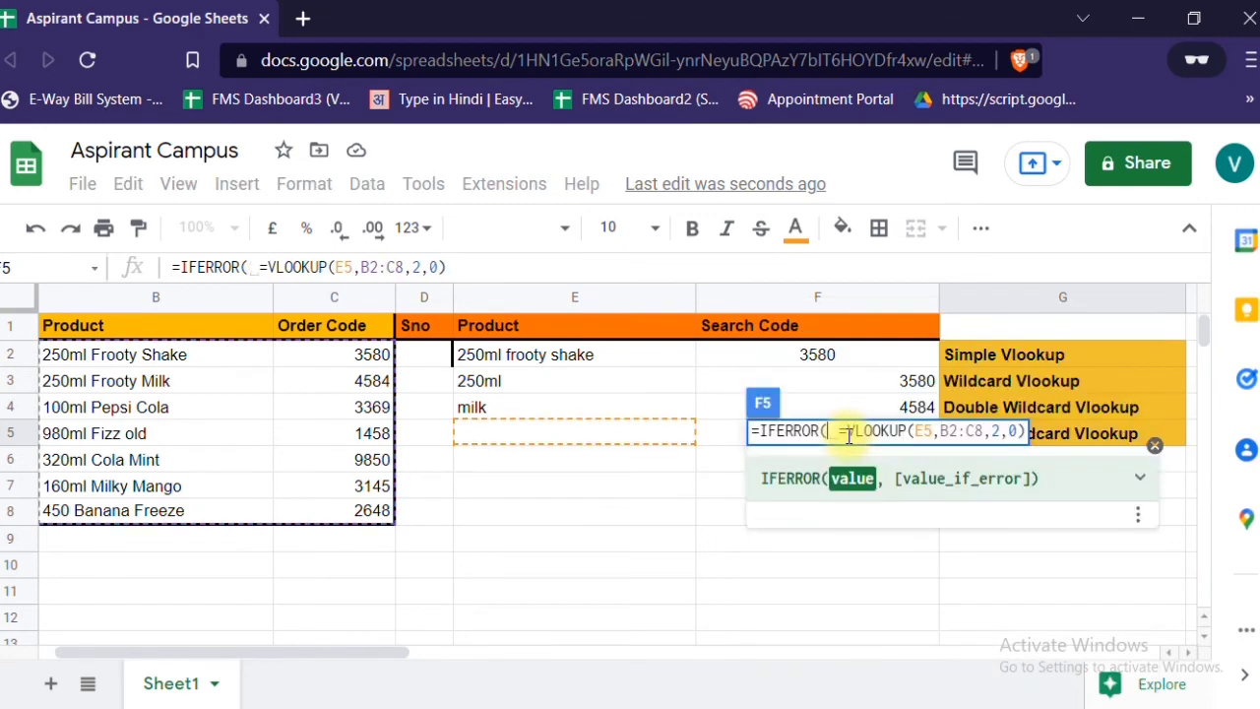
key(BackSpace)
key(Delete)
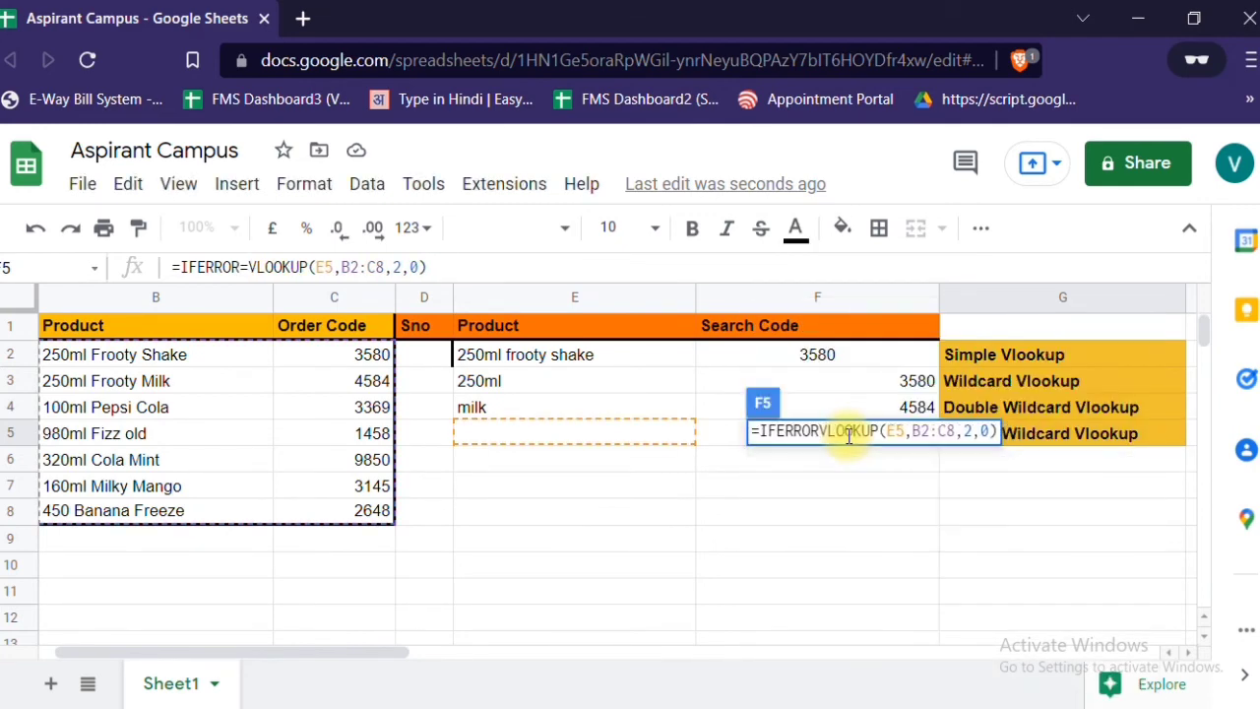
text(()
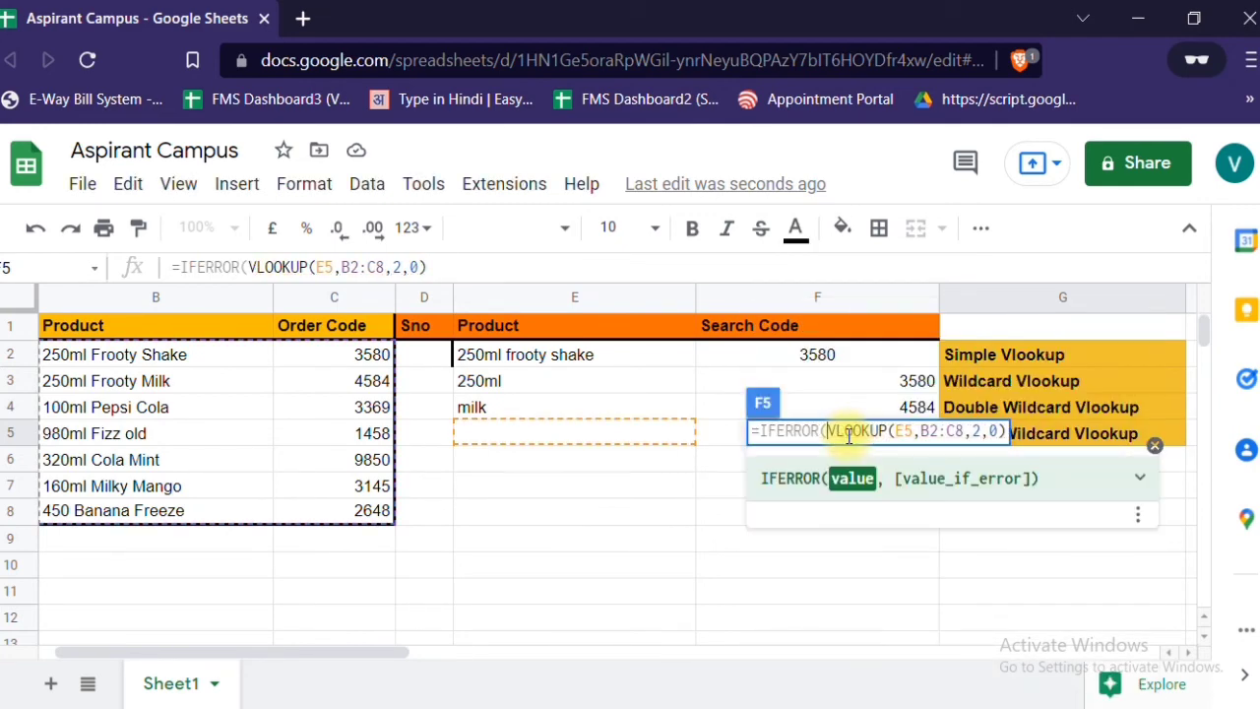
- Add "Product not Find" as the value_if_error after the VLOOKUP in F5 and complete the IFERROR formula
key(Right)
key(Right)
key(Right)
key(Right)
key(Right)
key(Right)
key(Right)
key(Right)
key(Right)
key(Right)
key(Right)
key(Right)
key(Right)
key(Right)
key(Right)
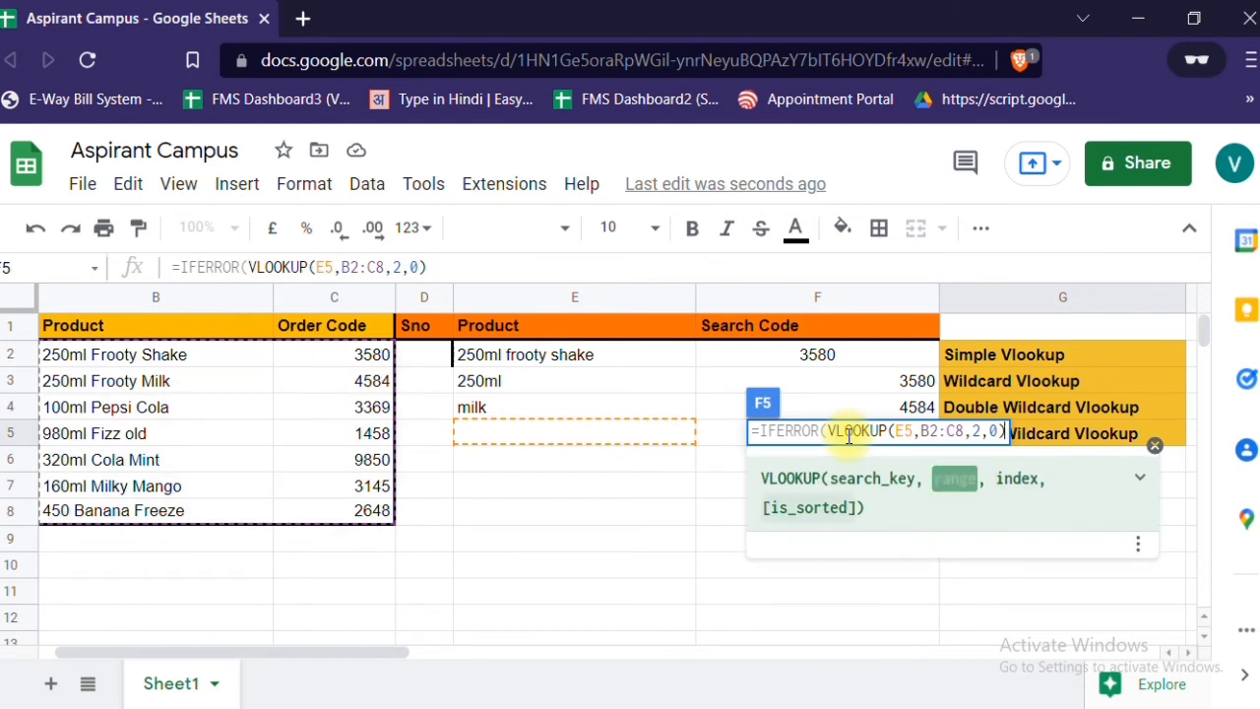
text(,")
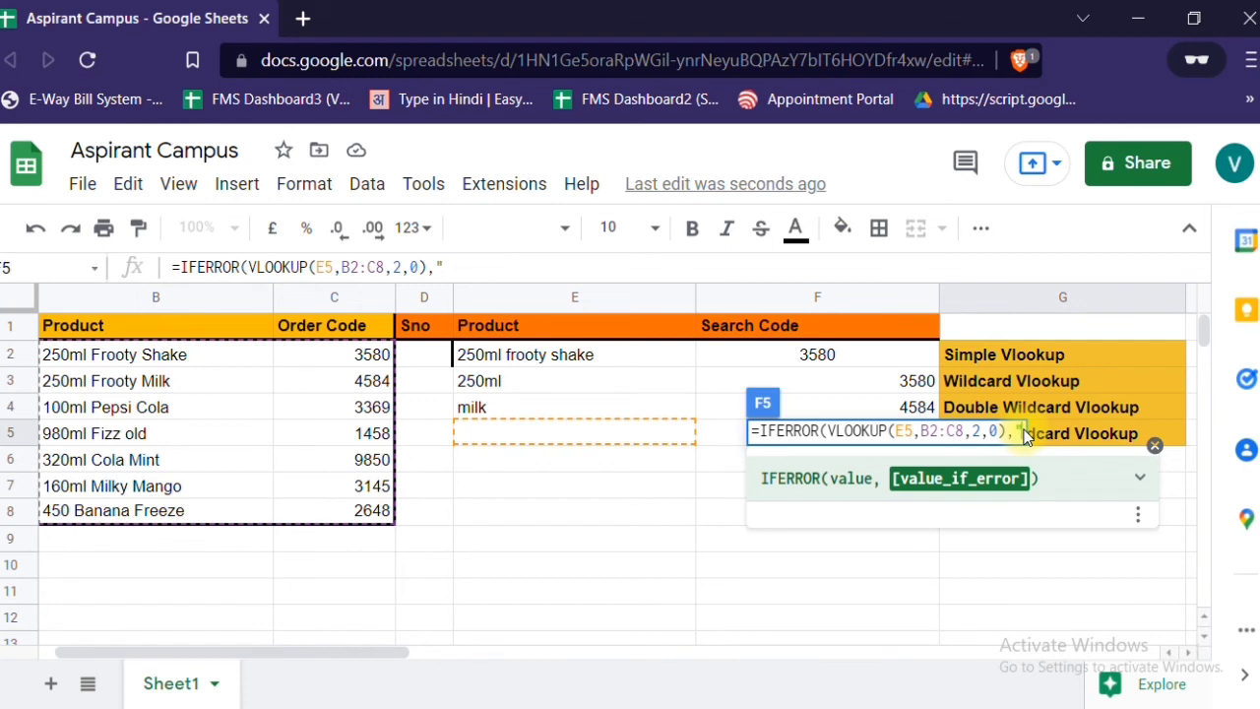
text(Product )
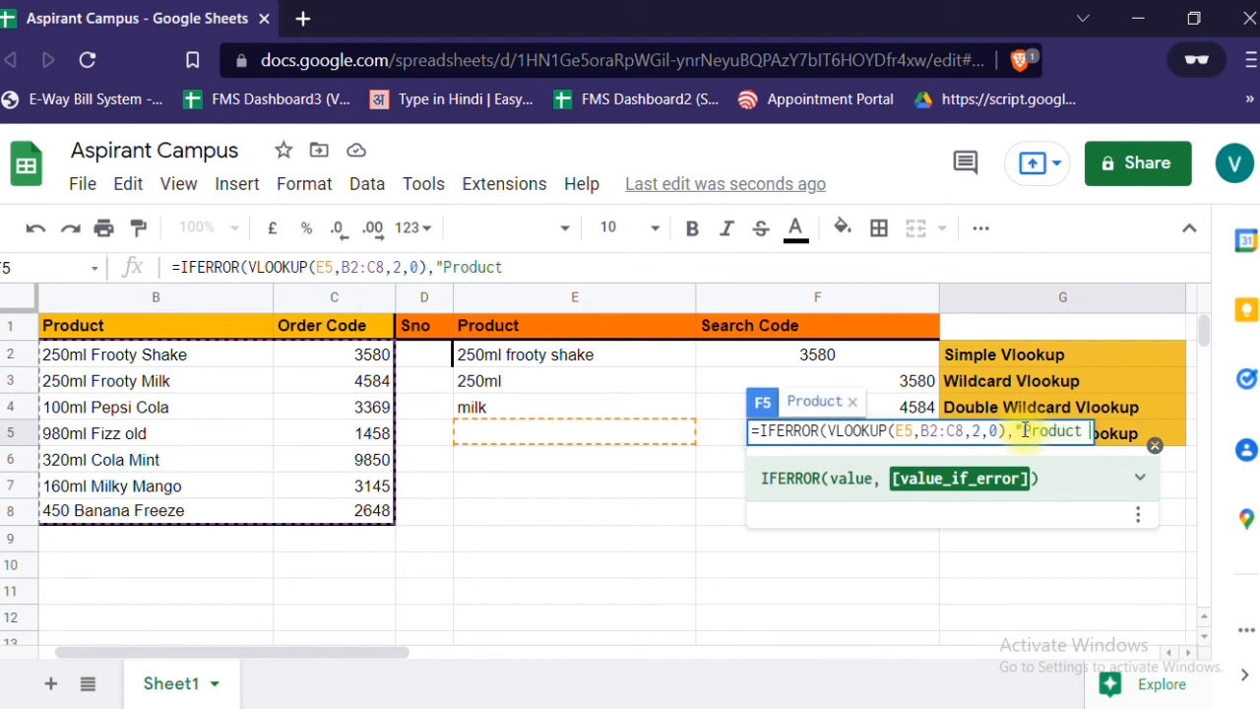
text(not Find)
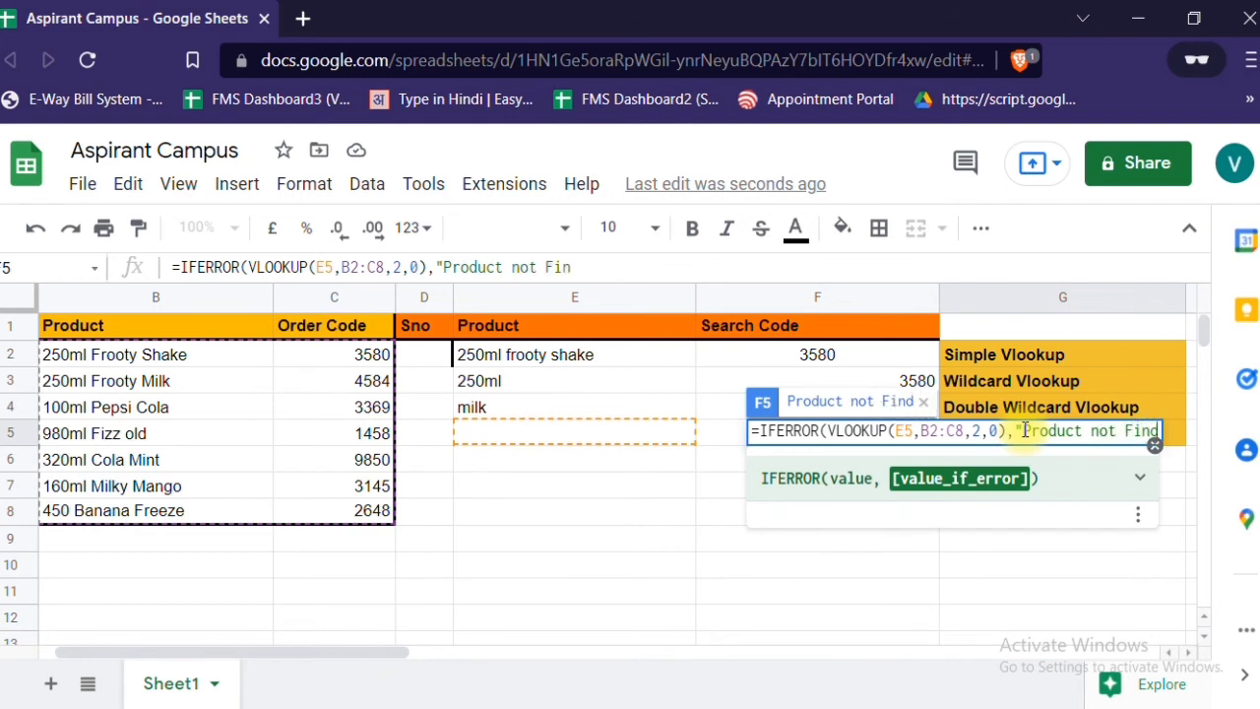
text("))
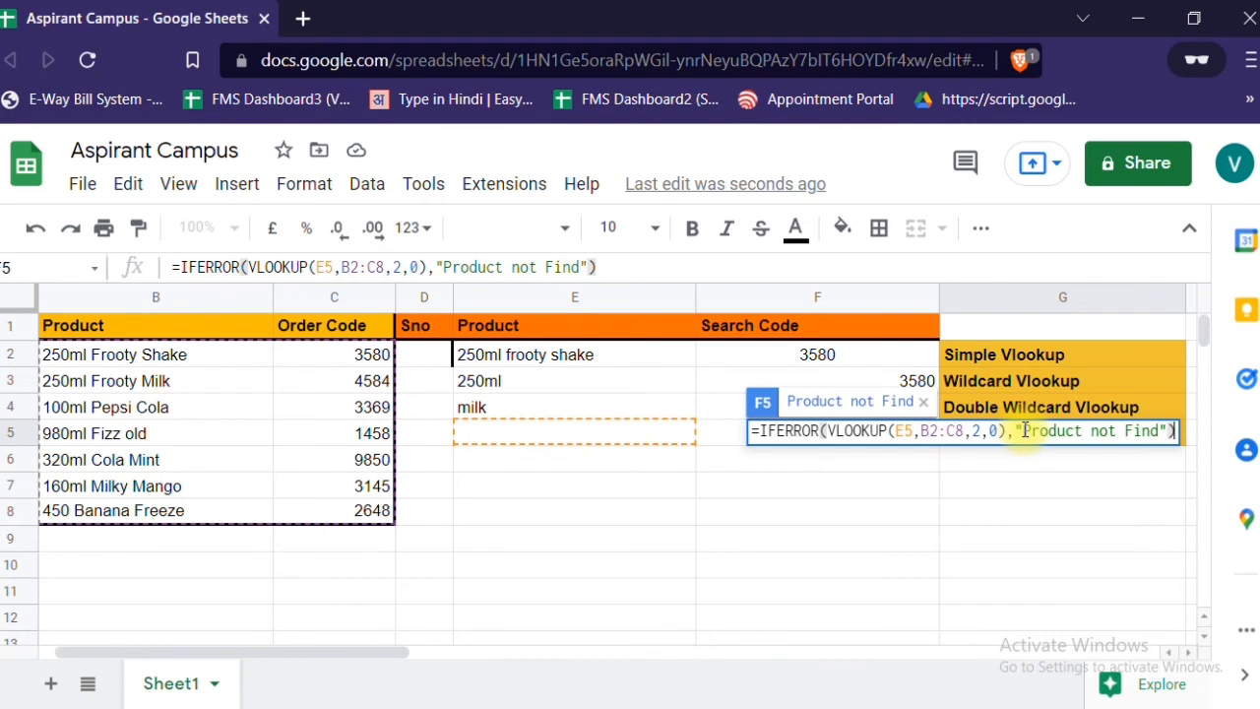
key(BackSpace)
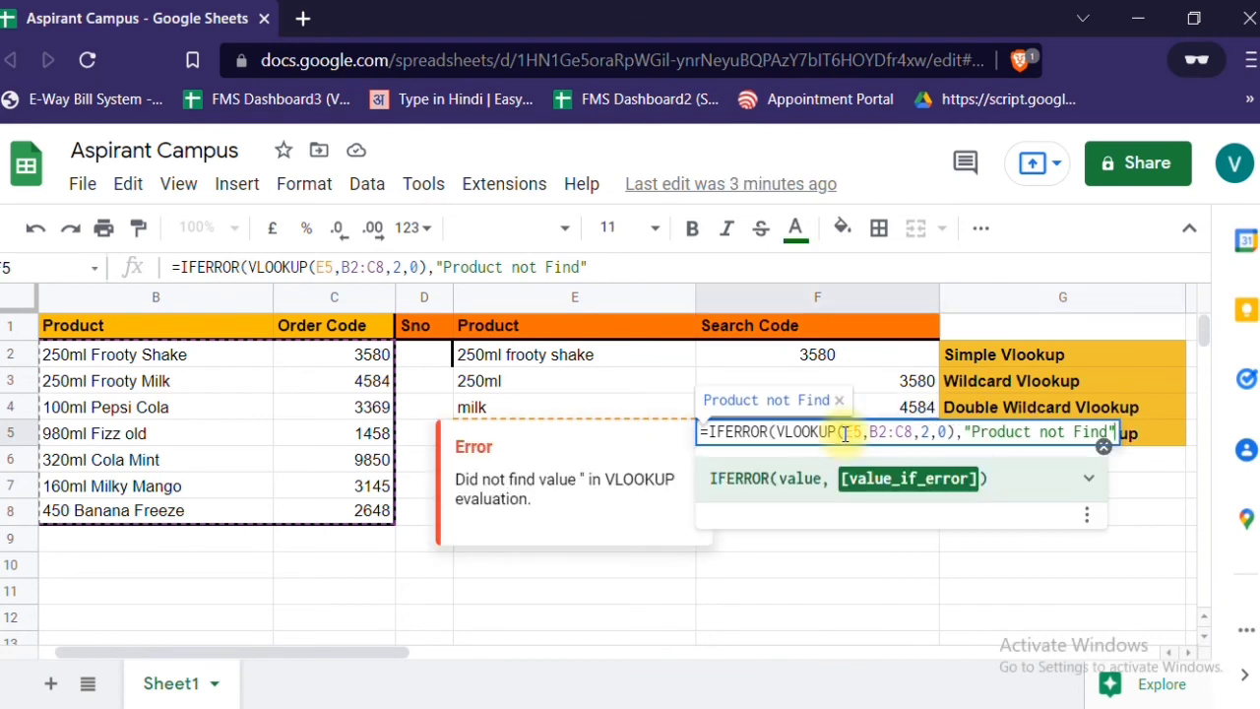
text())
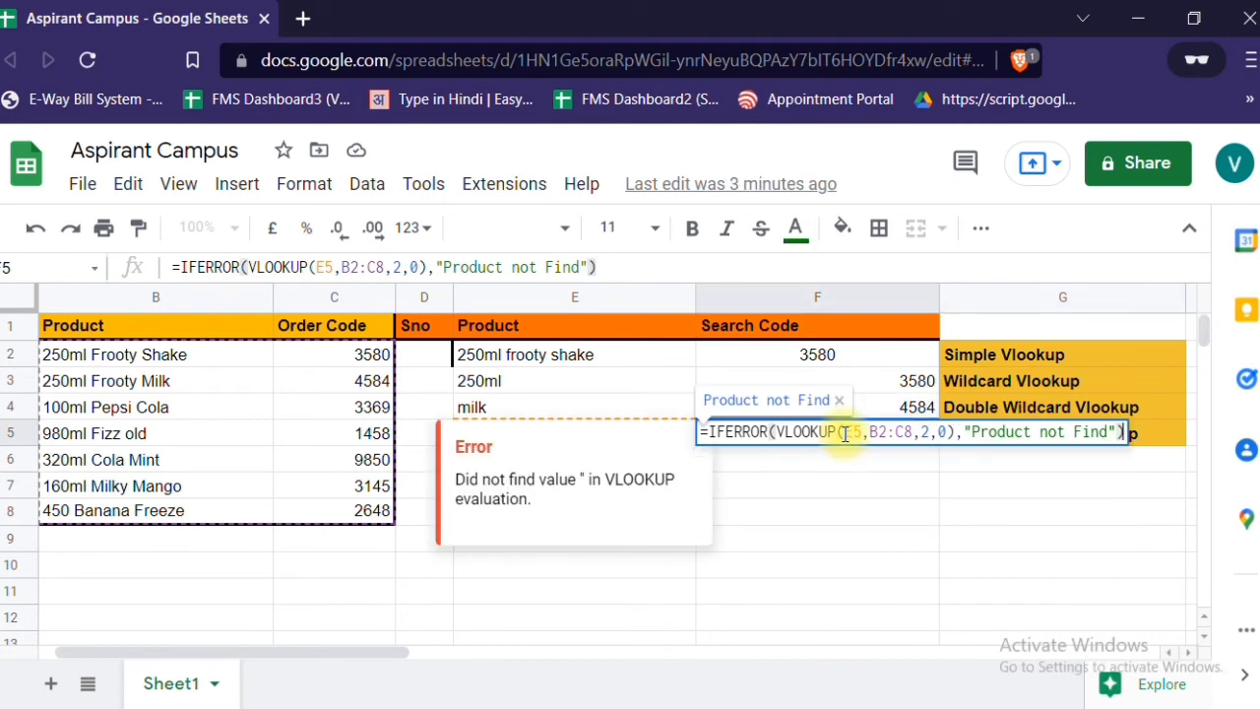
key(Return)
click(845, 439)
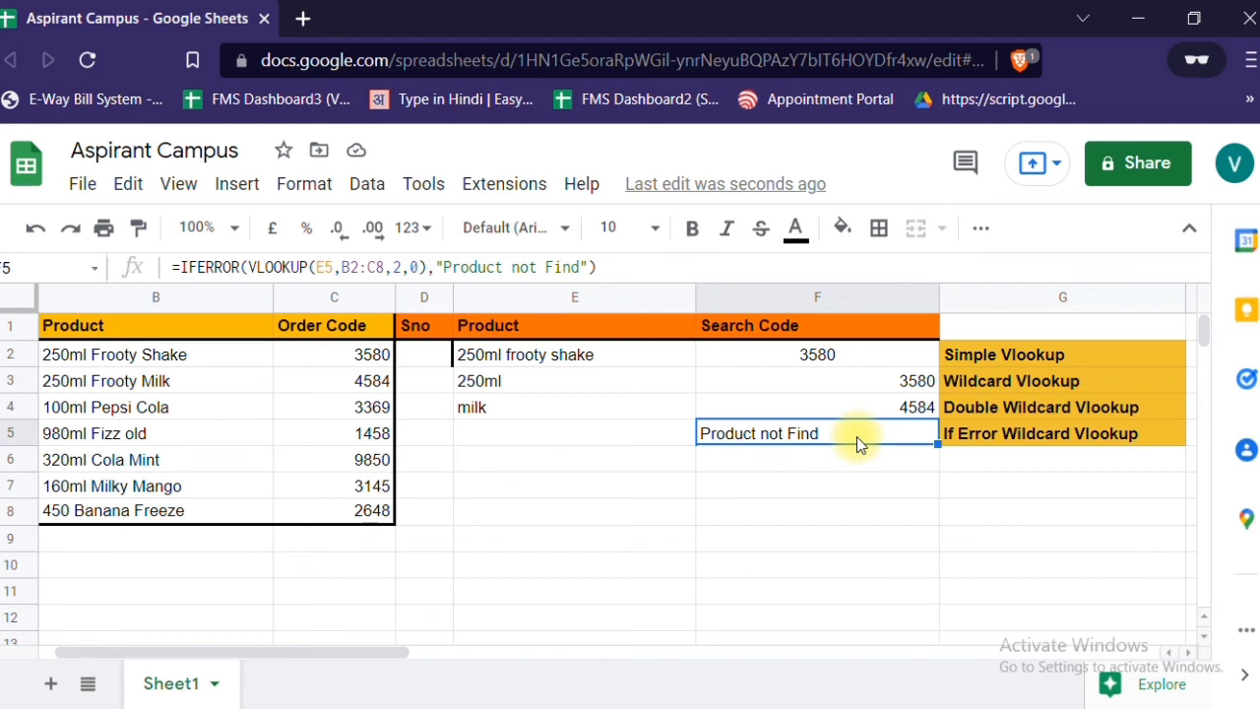
key(Right)
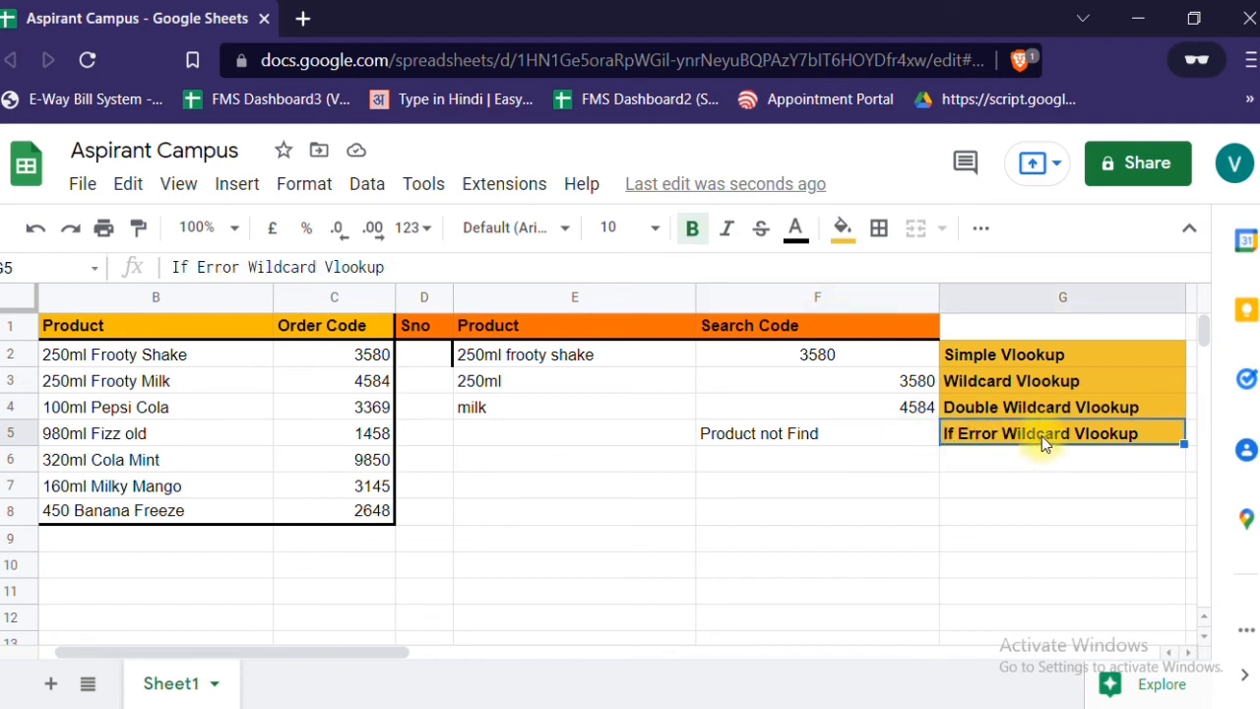
- Copy the double wildcard formula =VLOOKUP("*"&E4&"*",B2:C8,2,0) from F4 into F6
click(890, 411)
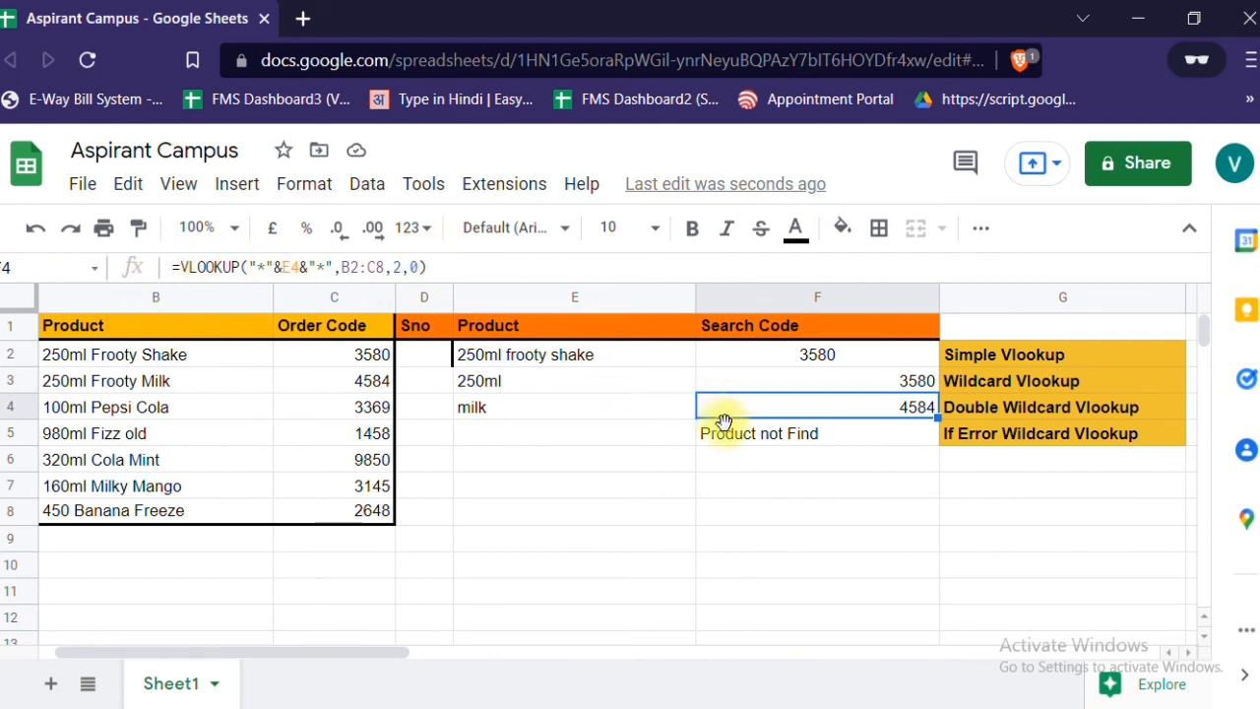
click(454, 264)
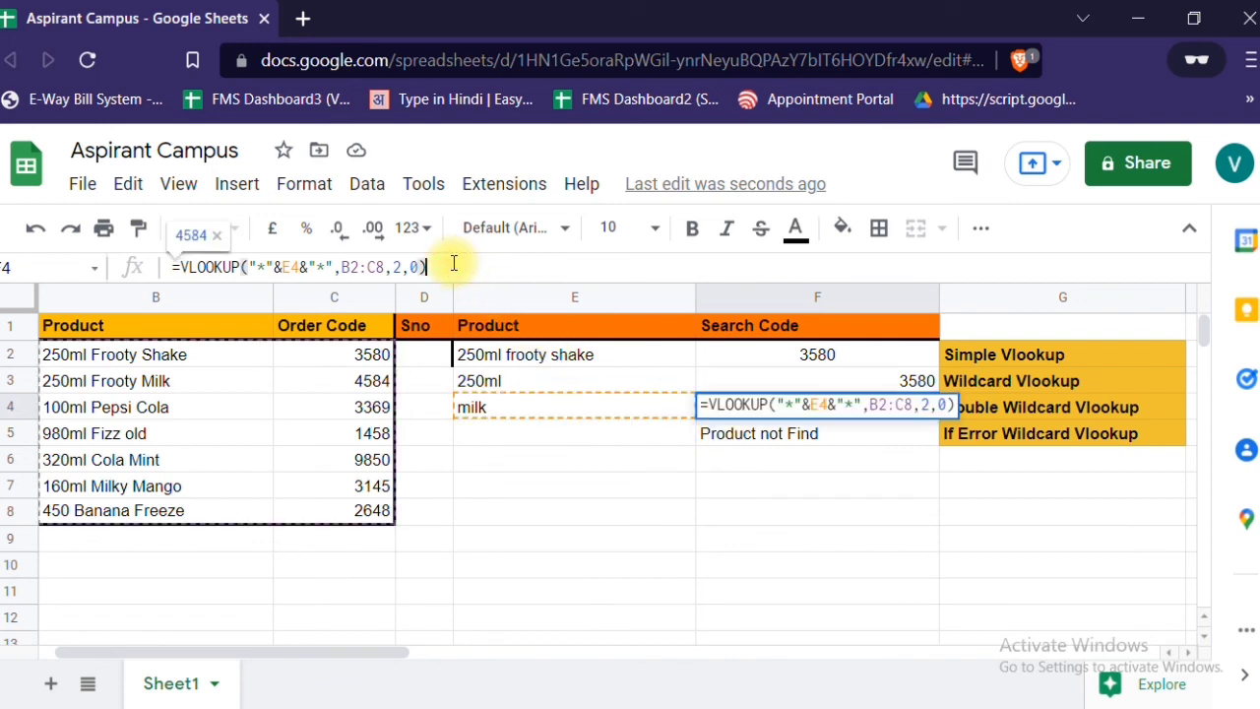
key(shift+Left)
key(shift+Left)
key(shift+Left)
key(shift+Left)
key(shift+Left)
key(shift+Left)
key(shift+Left)
key(shift+Left)
key(shift+Left)
key(shift+Left)
key(shift+Left)
key(shift+Left)
key(shift+Left)
key(shift+Left)
key(shift+Left)
key(shift+Left)
key(shift+Left)
key(shift+Left)
key(shift+Left)
key(shift+Left)
key(ctrl+c)
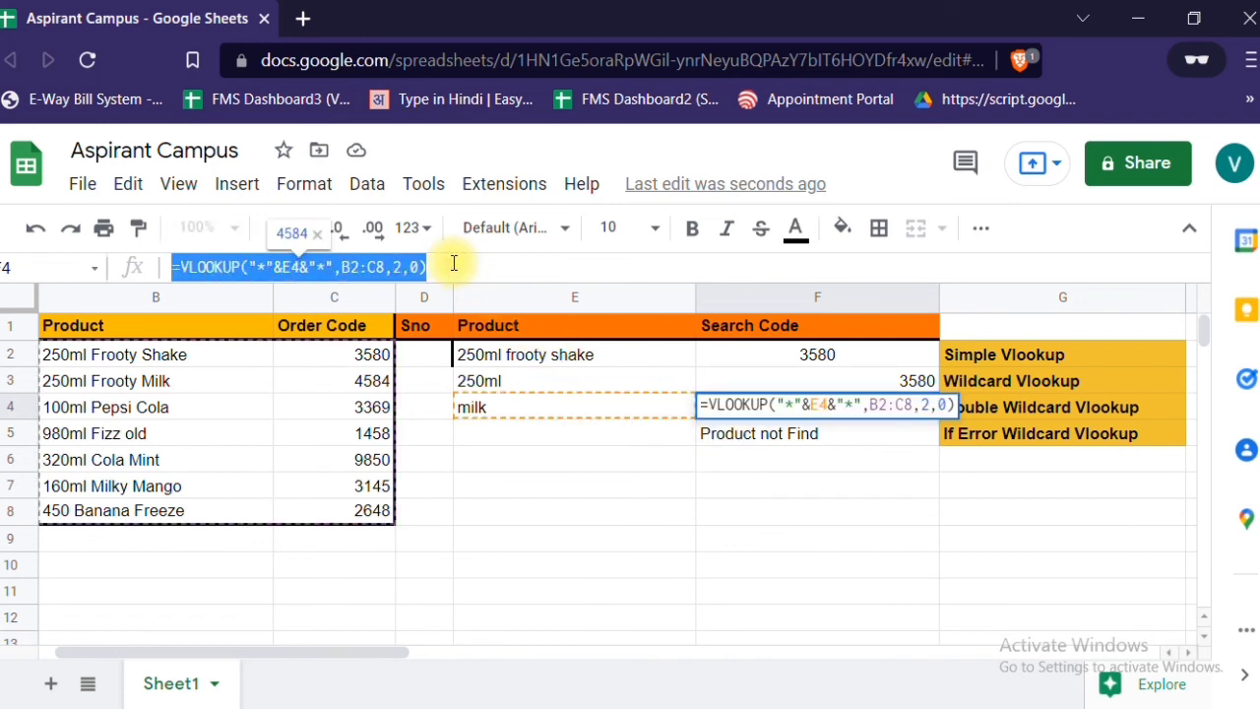
click(833, 460)
key(ctrl+v)
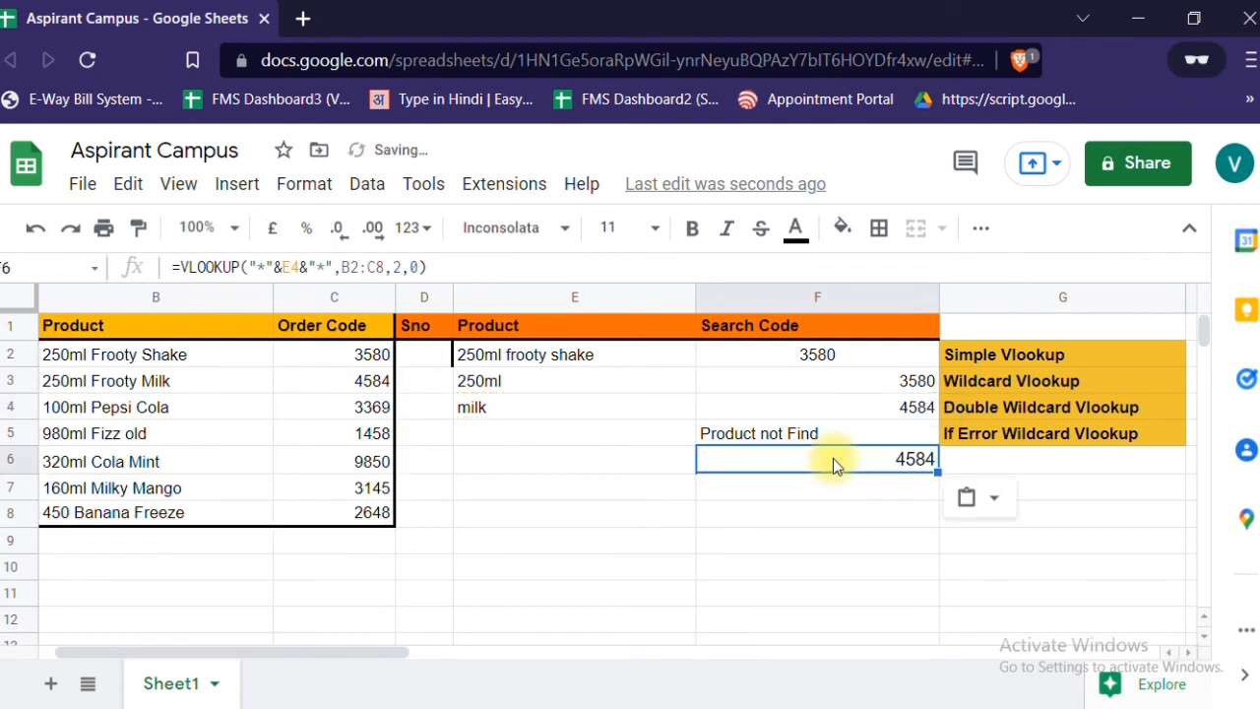
drag(801, 455, 575, 381)
drag(327, 290, 325, 294)
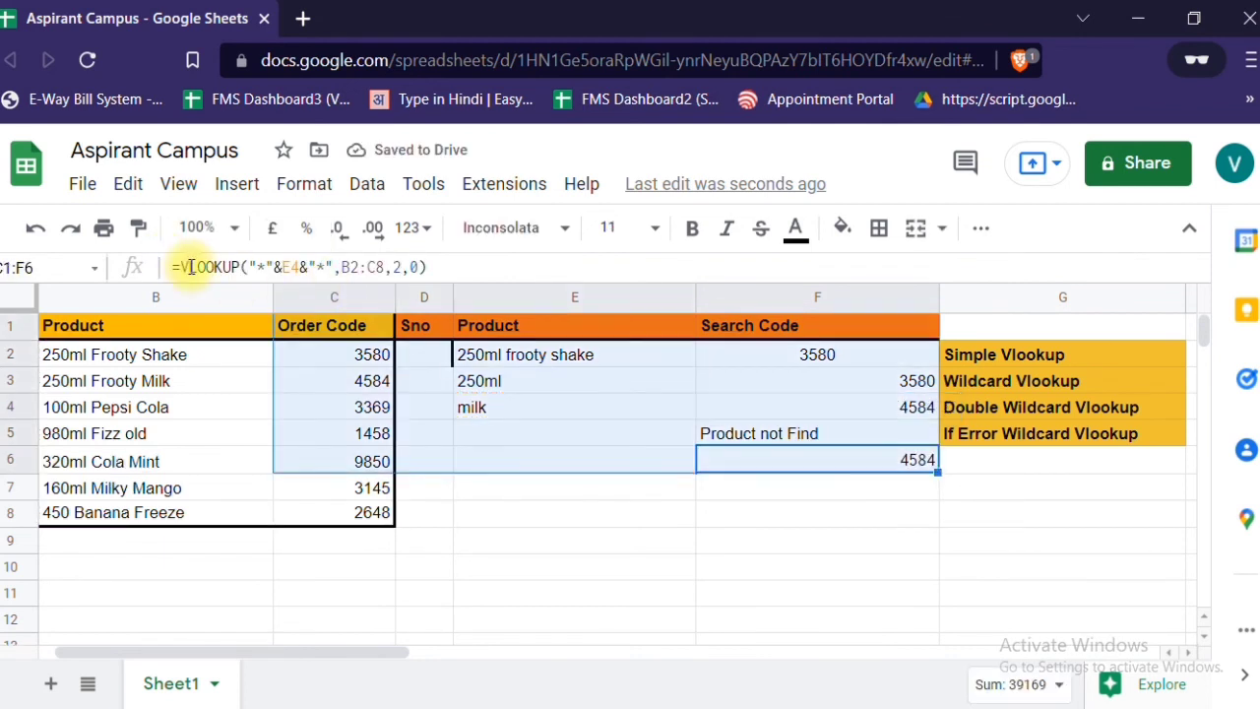
- Insert the IFERROR function with its opening bracket in front of the VLOOKUP in the F6 formula
click(177, 266)
click(611, 466)
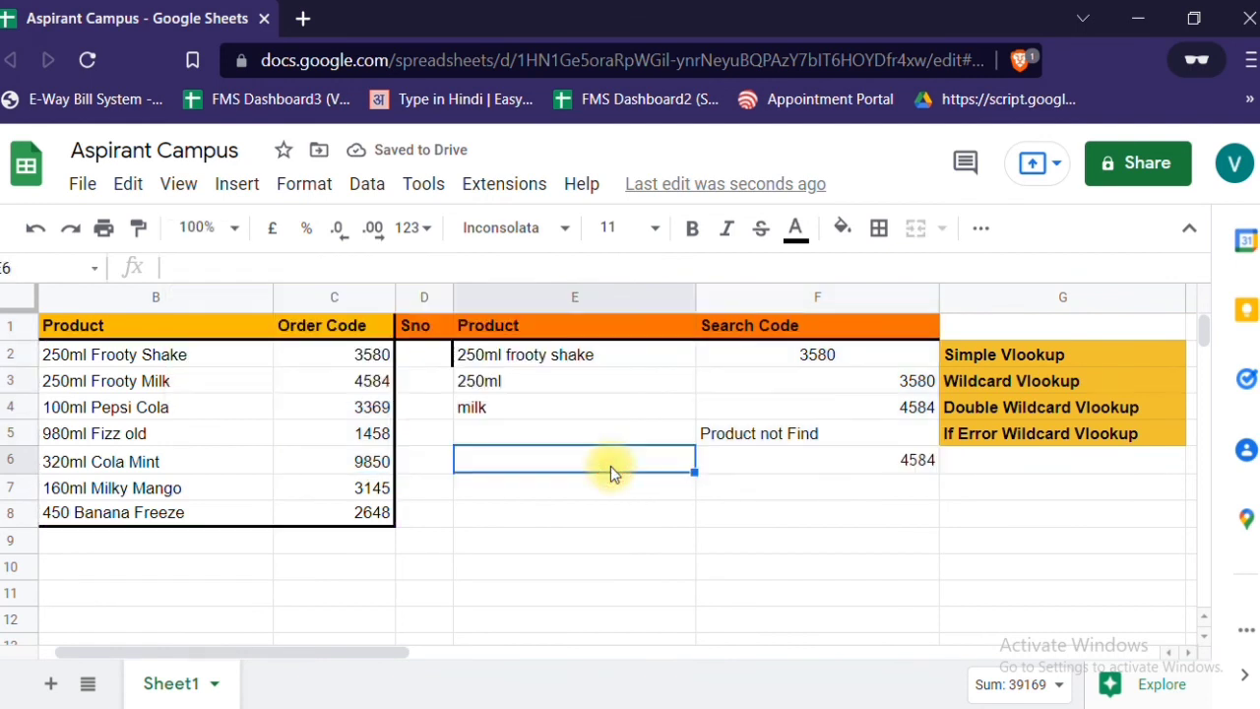
click(708, 461)
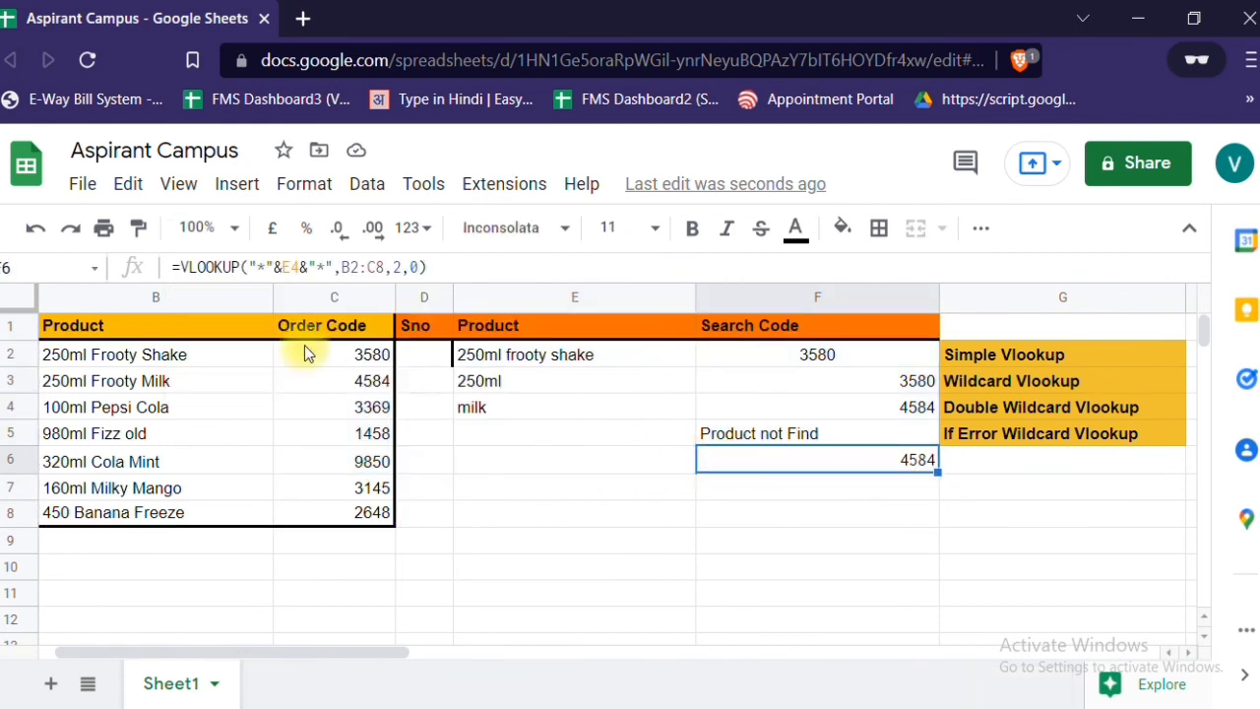
click(190, 266)
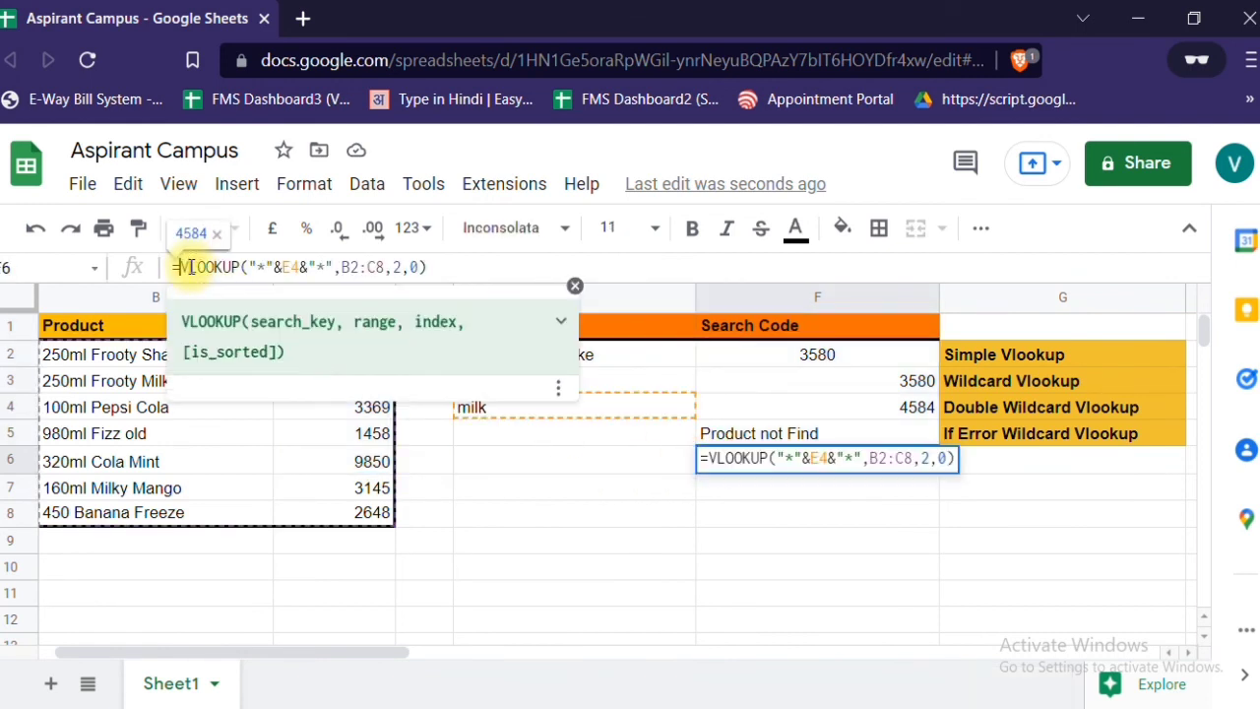
text(if)
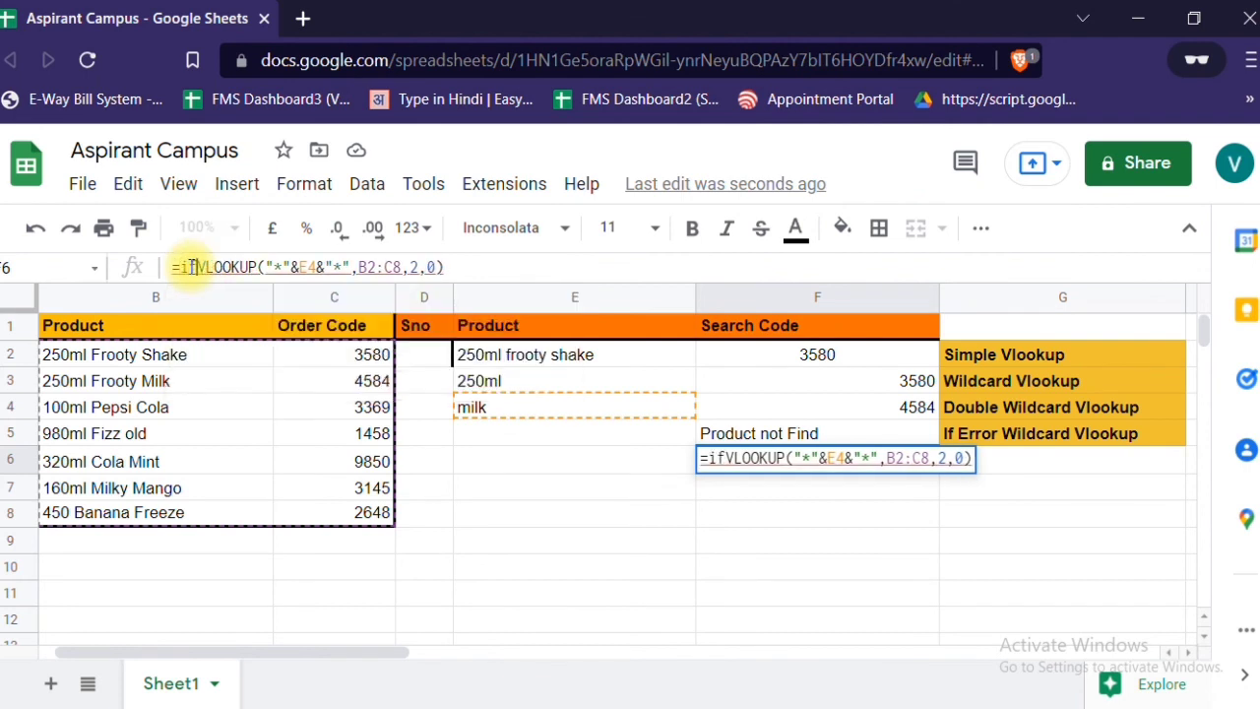
text(err)
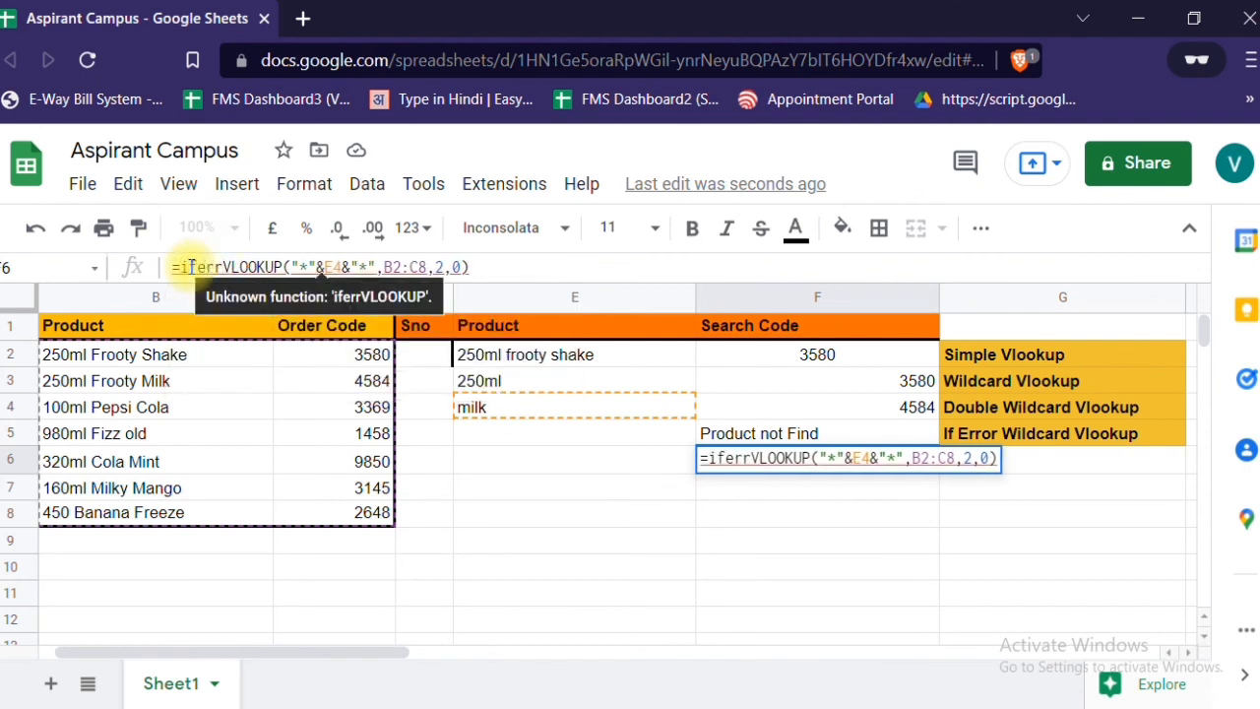
text(or)
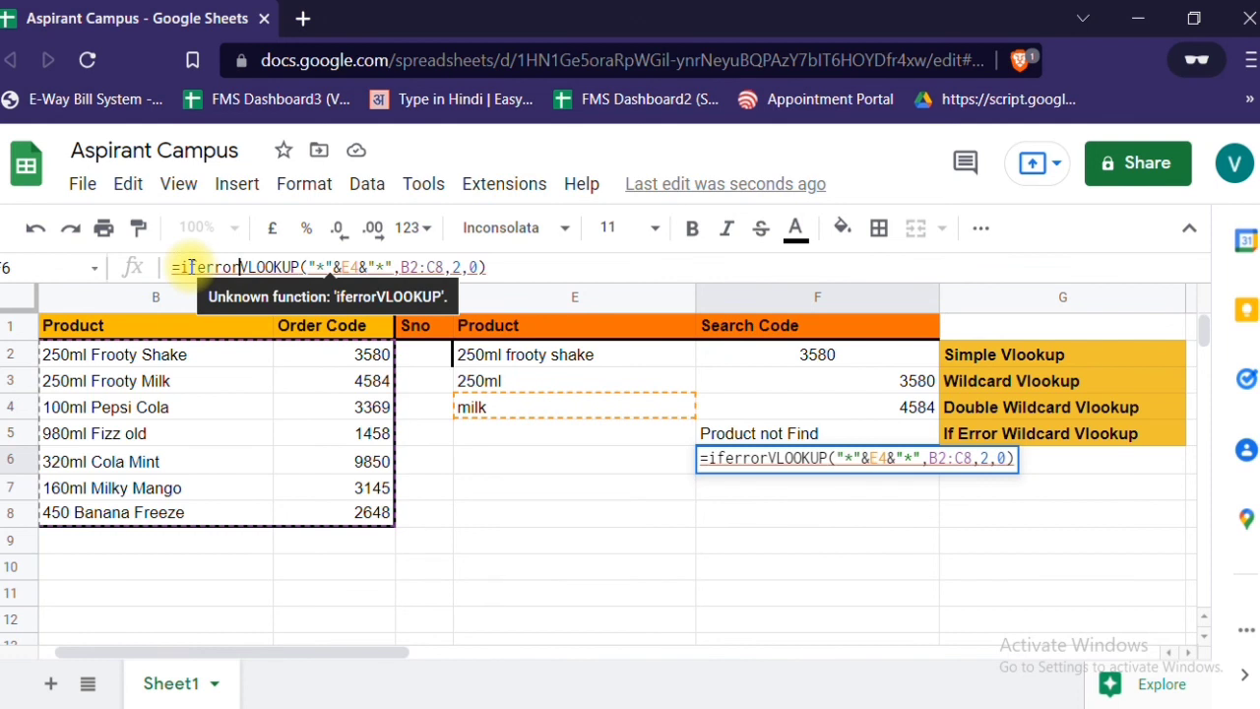
text(()
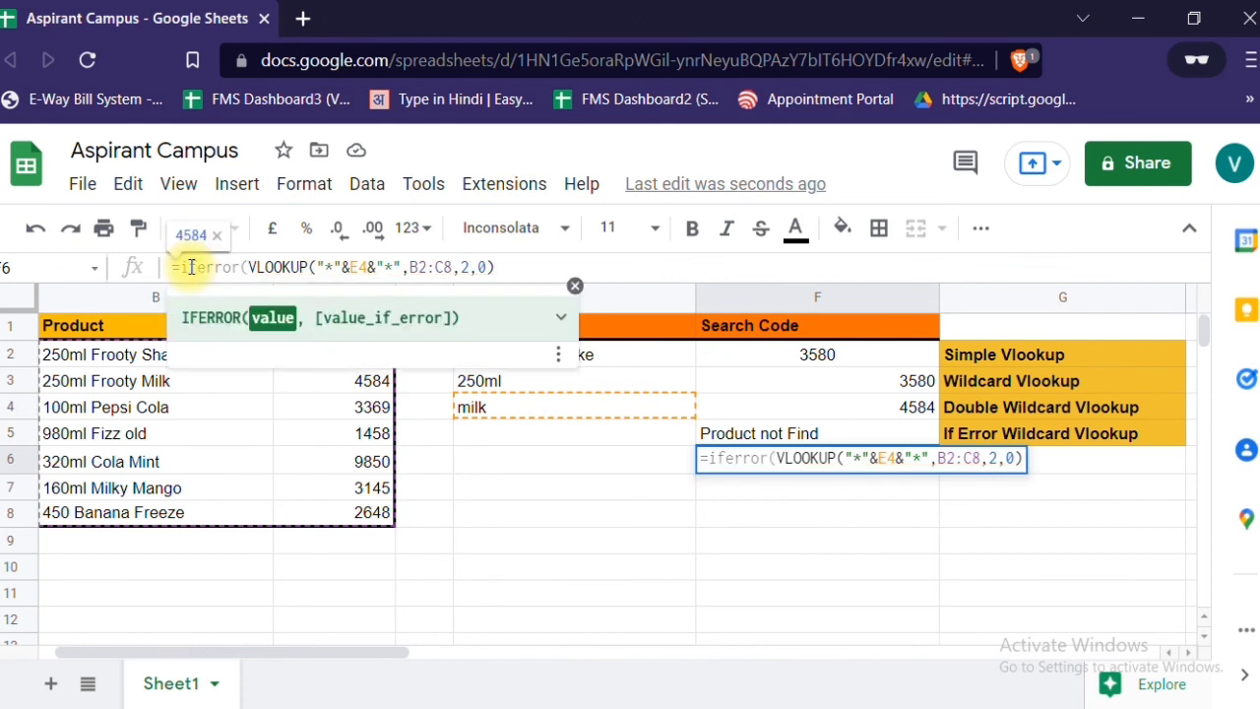
- Add "Not Found" as the value_if_error after the VLOOKUP in the F6 formula and close the IFERROR bracket
key(Right)
key(Right)
key(Right)
key(Right)
key(Right)
key(Right)
key(Right)
key(Right)
key(Right)
key(Right)
key(Right)
key(Right)
key(Right)
key(Right)
key(Right)
key(Right)
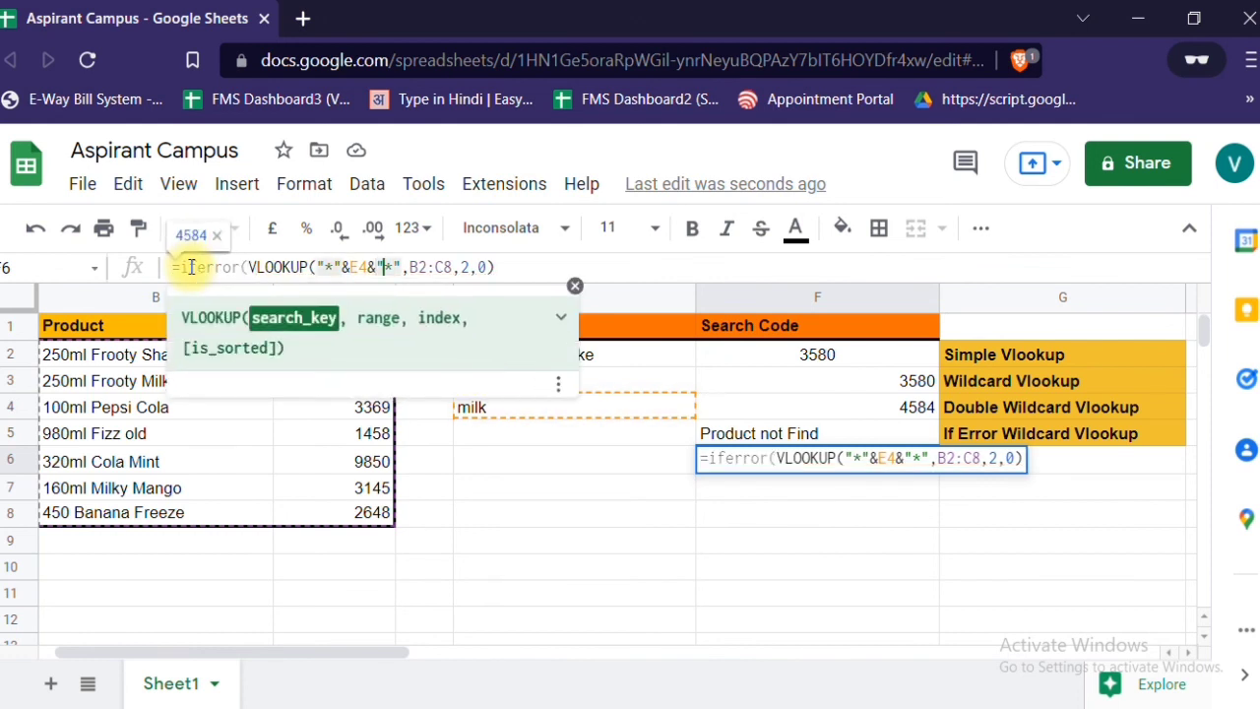
key(Right)
key(Right)
key(Right)
key(Right)
key(Right)
key(Right)
key(Right)
key(Right)
key(Right)
key(Right)
key(Right)
key(Right)
key(Right)
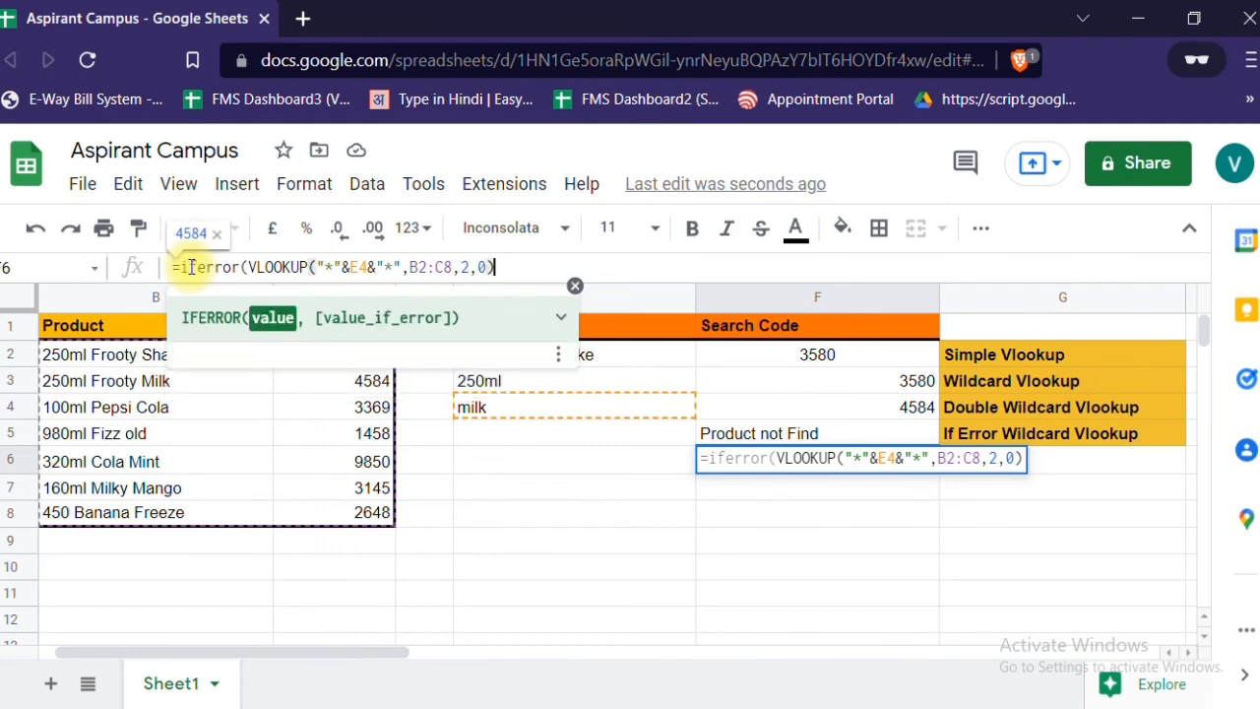
text(,)
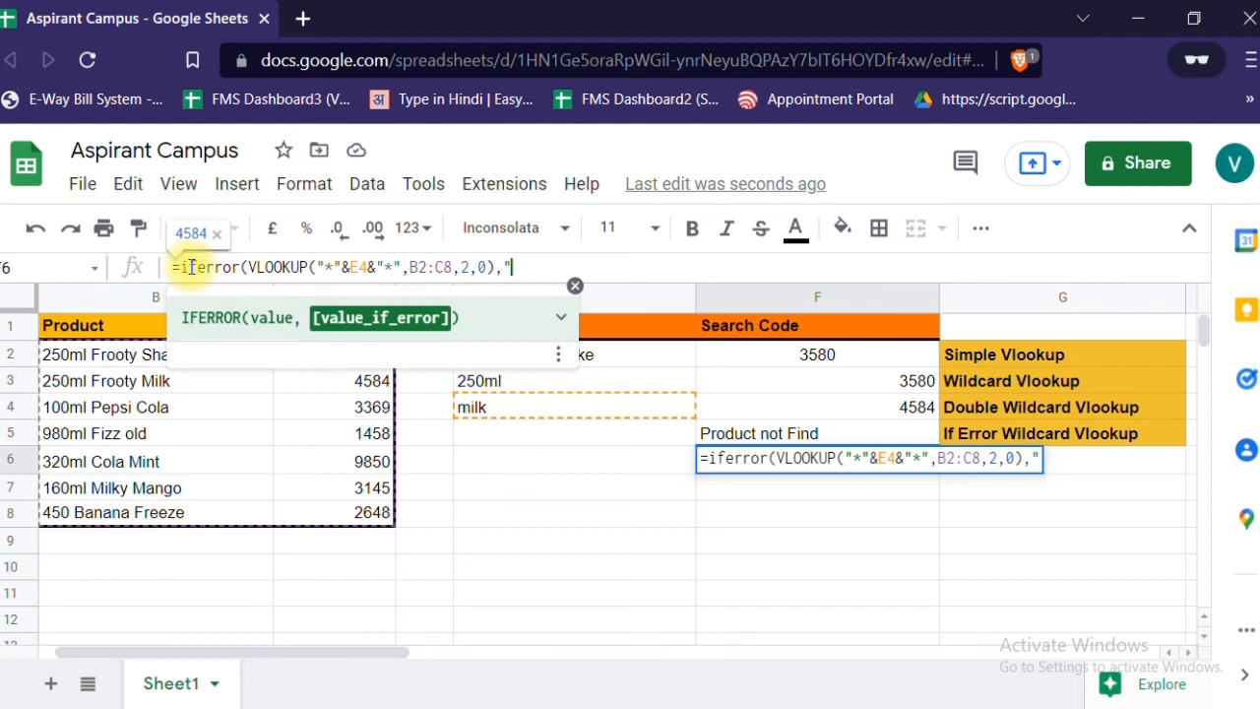
text("Not Found)
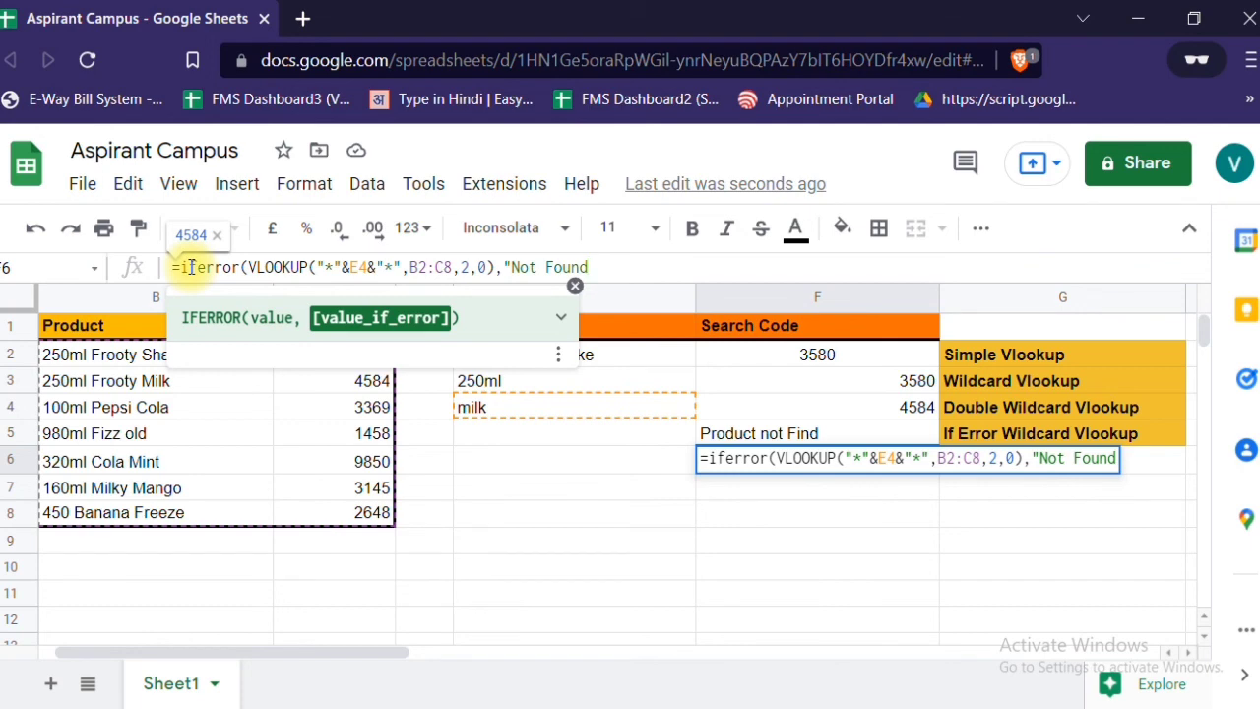
text("))
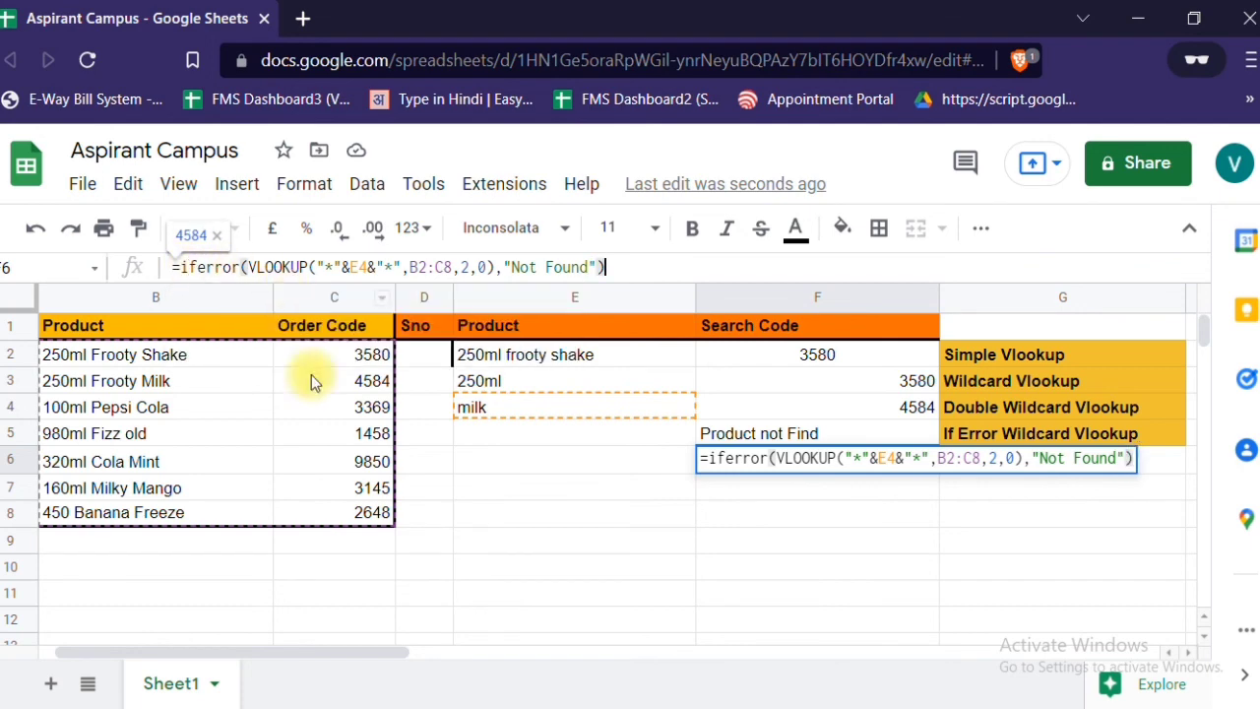
- Change the VLOOKUP search key reference in the F6 formula to E6 and complete the formula
click(889, 458)
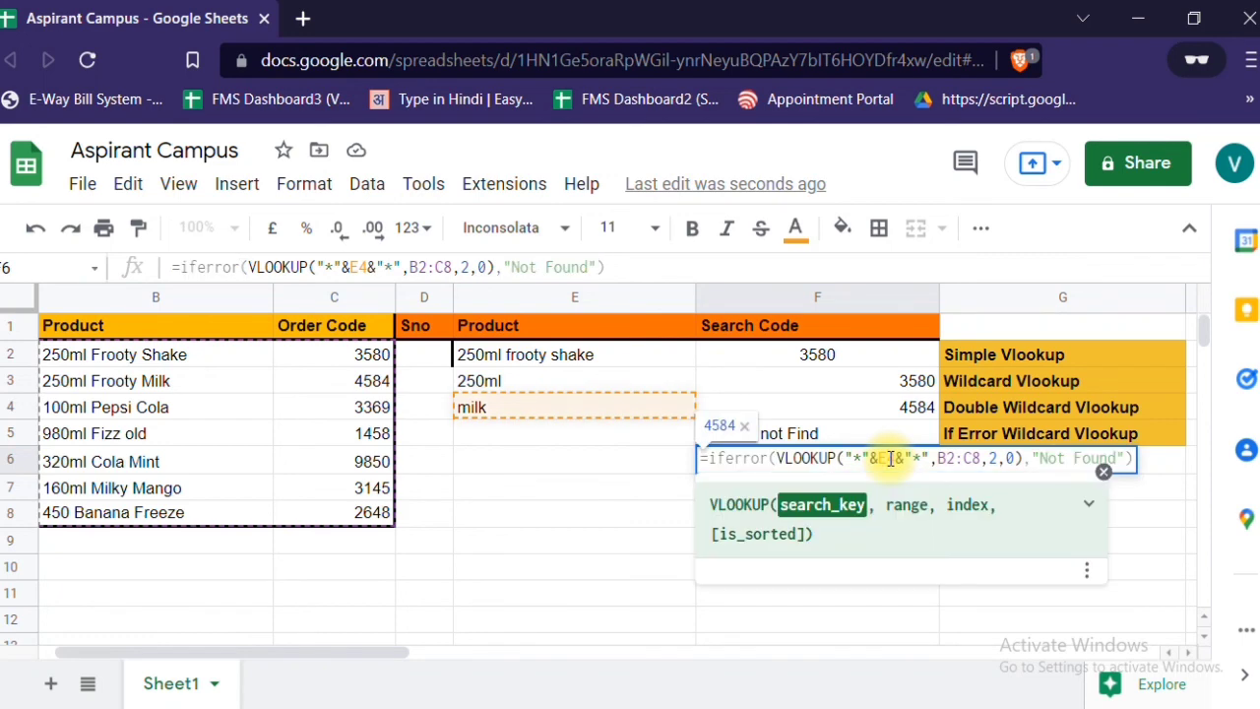
key(BackSpace)
text(6)
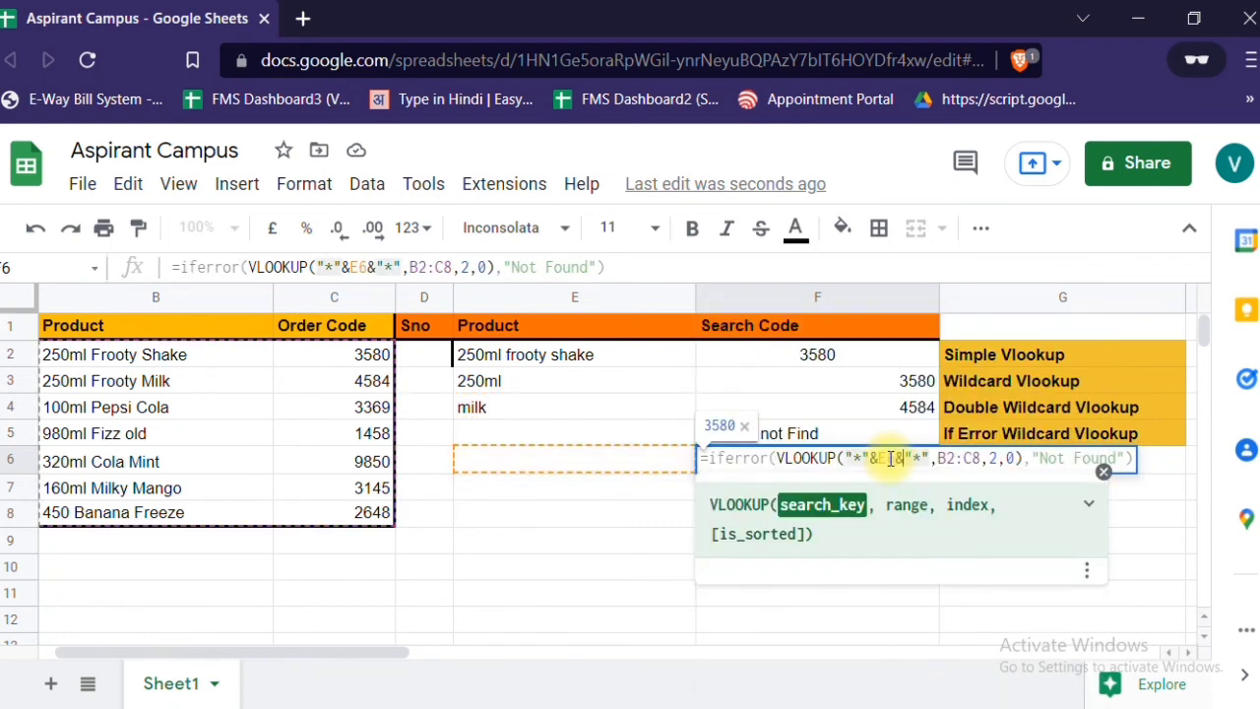
key(Return)
click(889, 458)
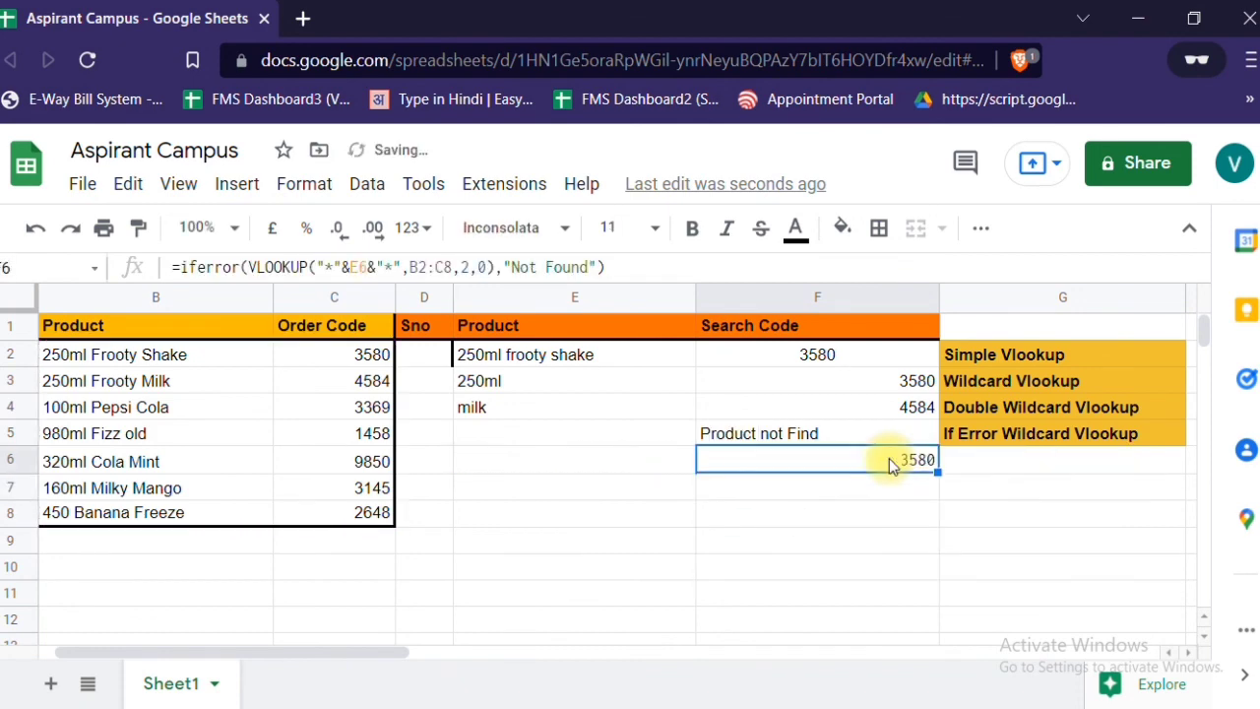
key(Left)
key(Right)
click(858, 439)
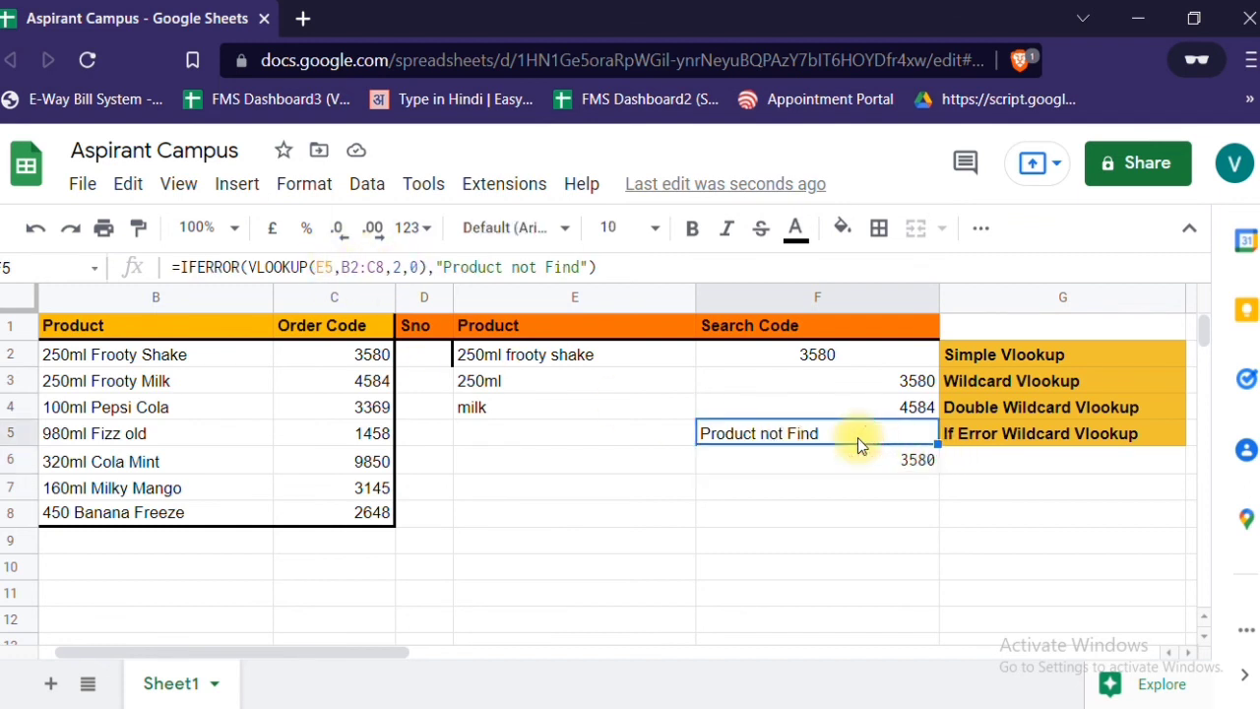